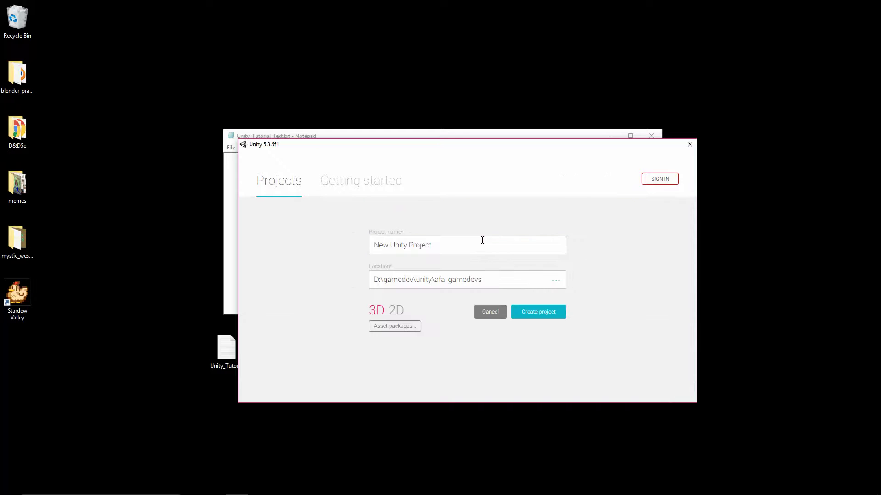
# Name the new project Unity_Tutorial_Project
pyautogui.tripleClick(480, 241)
pyautogui.press('BackSpace')
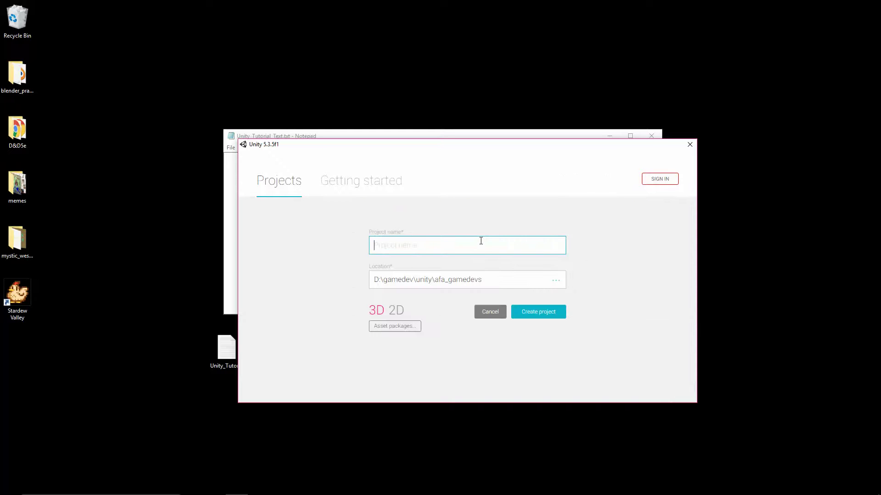
pyautogui.write('Unity')
pyautogui.write('_Ty')
pyautogui.write('utorial')
pyautogui.write('_Project')
# Keep the location D:\gamedev\unity\afa_gamedevs, set the project to 3D and create it
pyautogui.click(556, 282)
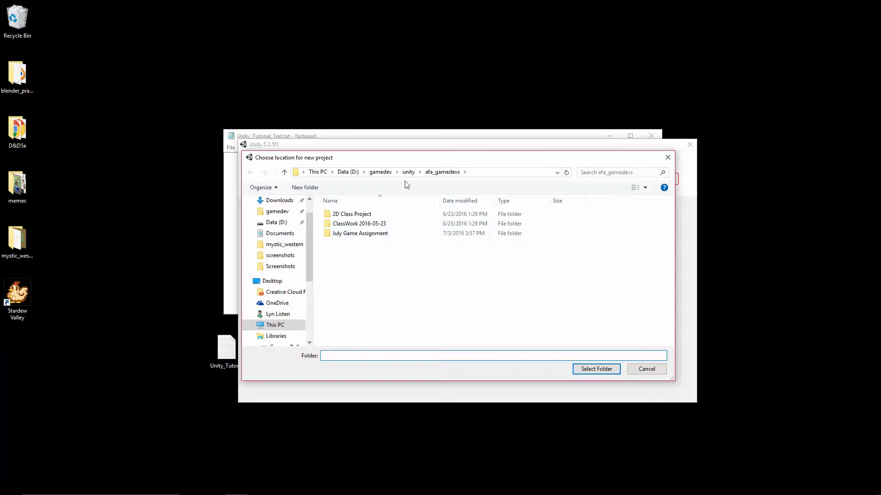
pyautogui.click(598, 371)
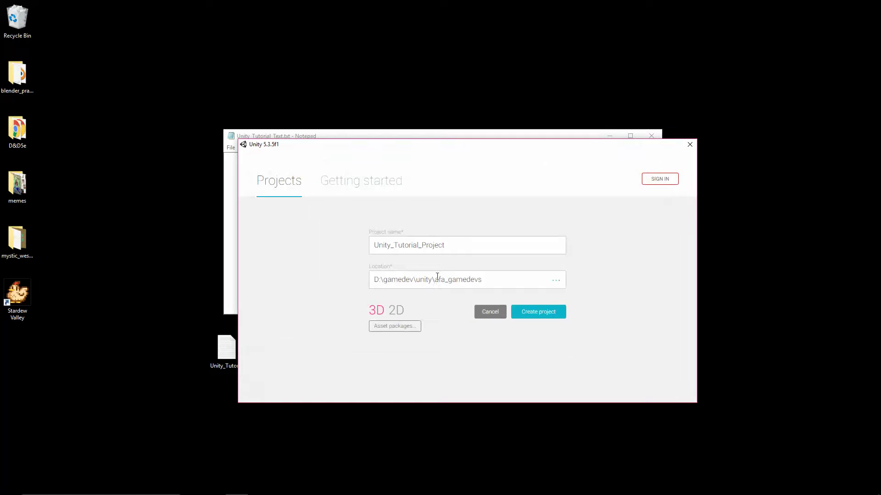
pyautogui.moveTo(435, 280); pyautogui.dragTo(500, 297)
pyautogui.click(497, 280)
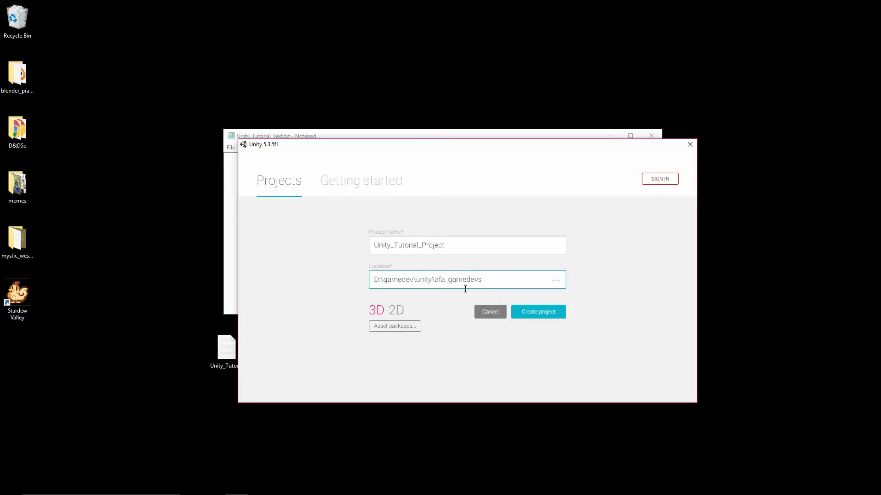
pyautogui.click(374, 311)
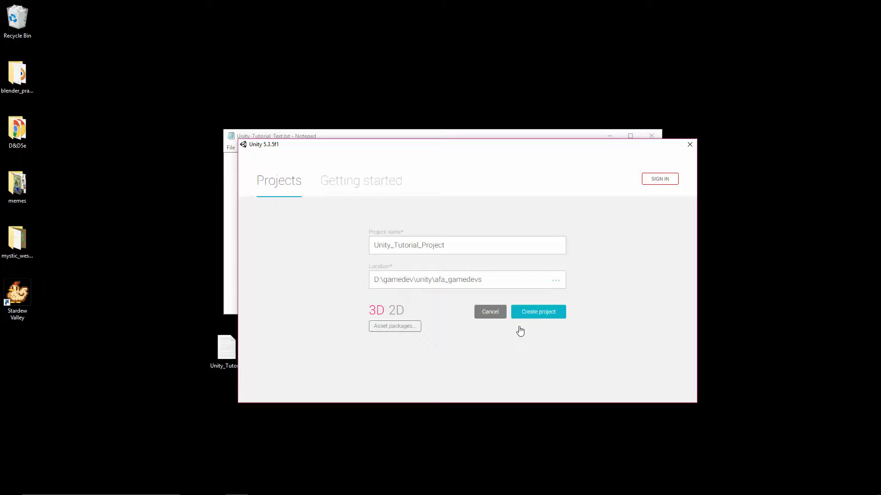
pyautogui.click(535, 320)
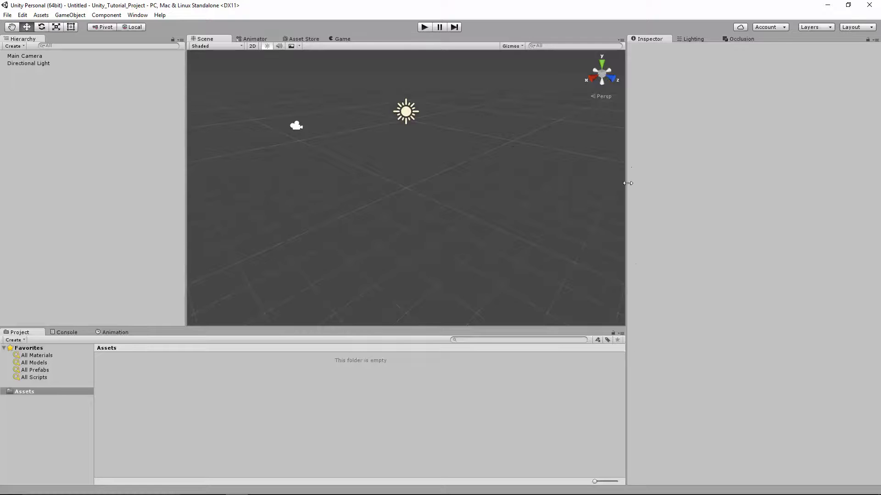
# Narrow the Inspector slightly, and view the properties of the Directional Light and the Main Camera from the object list
pyautogui.moveTo(628, 182)
pyautogui.mouseDown()
pyautogui.moveTo(649, 190)
pyautogui.moveTo(634, 193)
pyautogui.mouseUp()
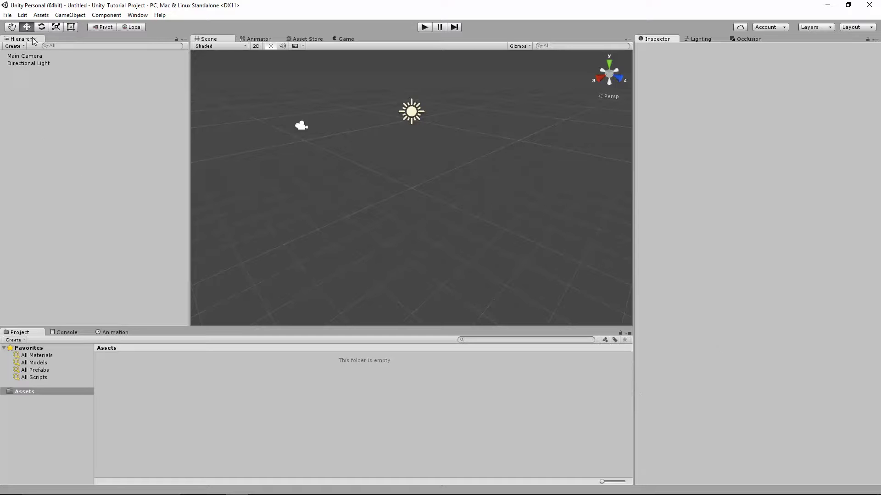
pyautogui.click(30, 63)
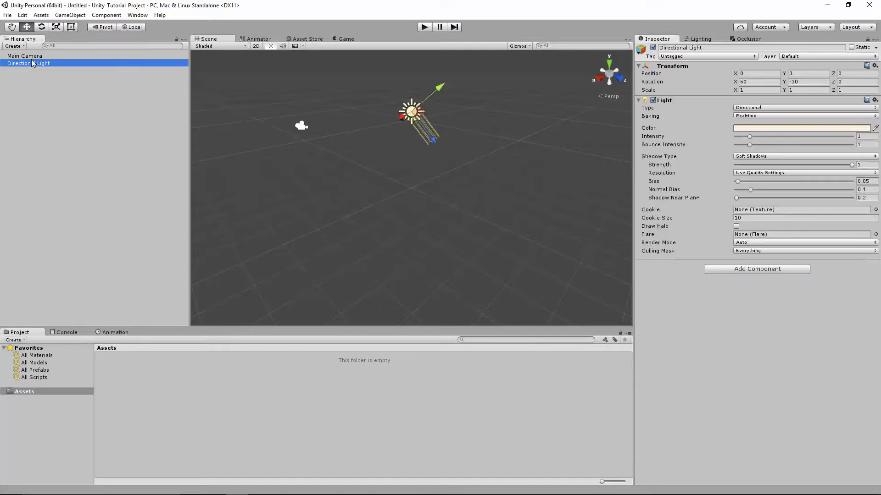
pyautogui.click(35, 57)
pyautogui.click(46, 63)
pyautogui.click(42, 56)
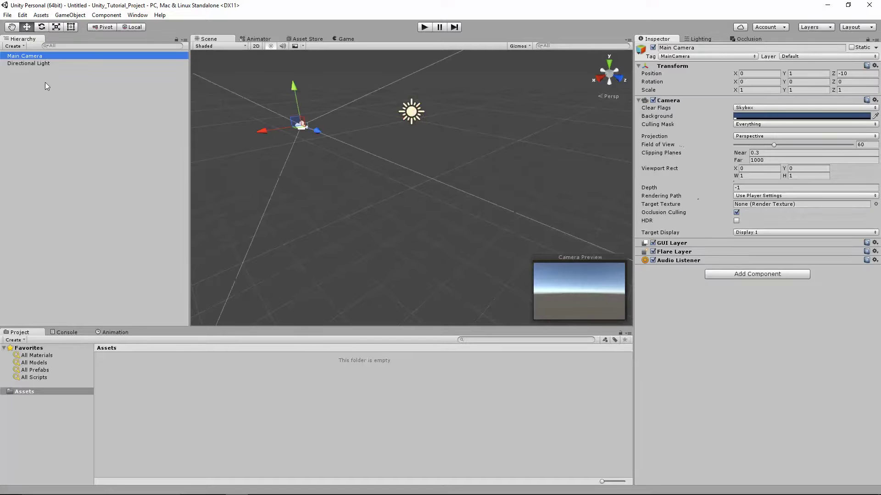
pyautogui.click(37, 62)
pyautogui.click(252, 237)
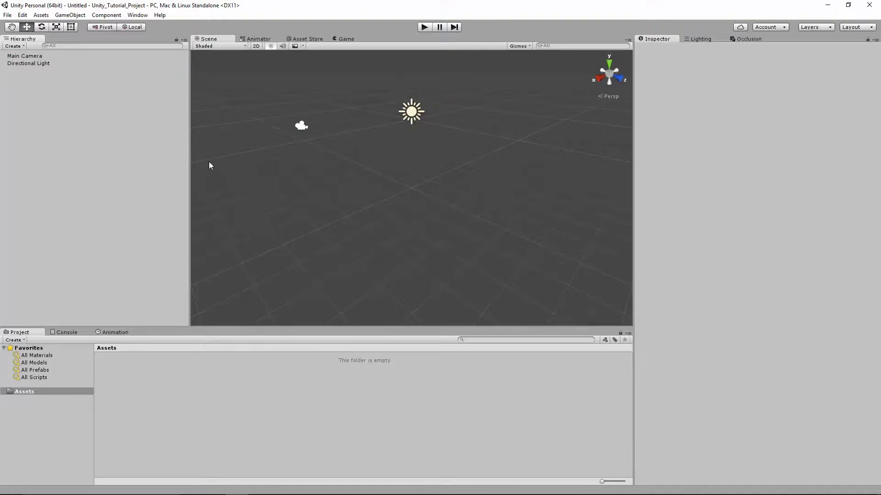
# Select the Directional Light and the Main Camera alternately in the scene to match them with their Hierarchy entries, ending with nothing selected
pyautogui.moveTo(473, 207); pyautogui.dragTo(505, 238)
pyautogui.moveTo(504, 237); pyautogui.dragTo(464, 159, button='right')
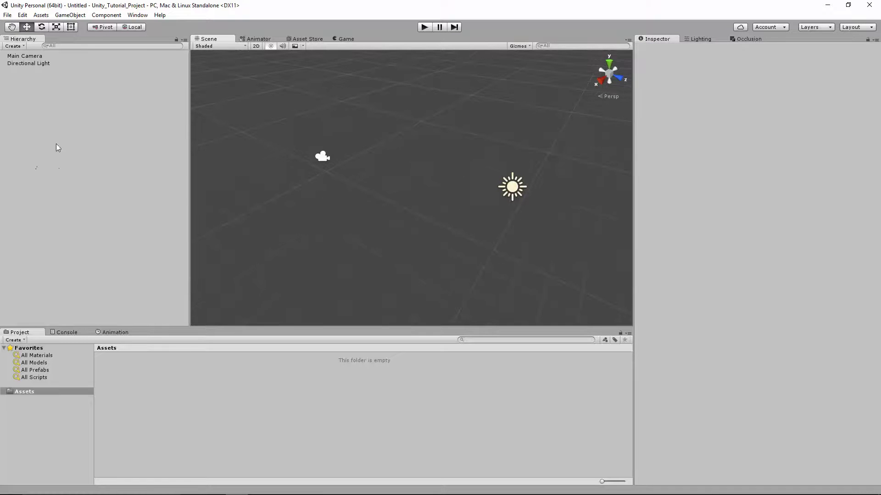
pyautogui.scroll(2, 366, 210)
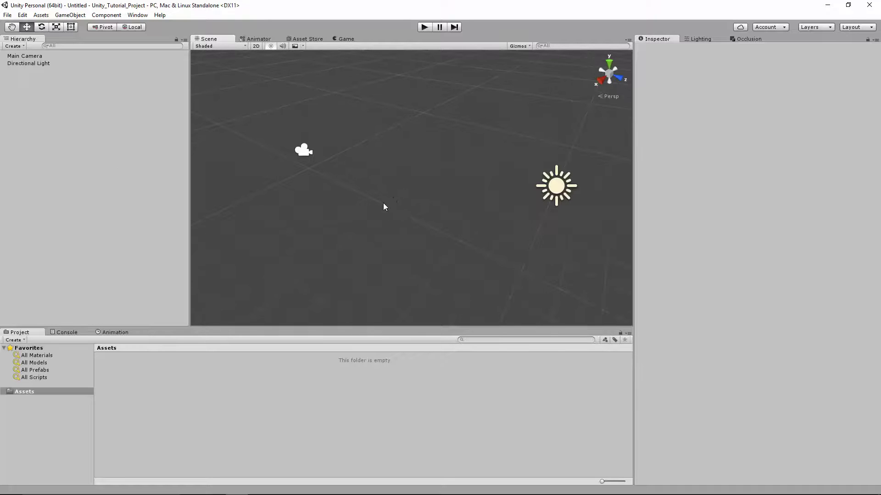
pyautogui.scroll(-1, 379, 204)
pyautogui.click(534, 189)
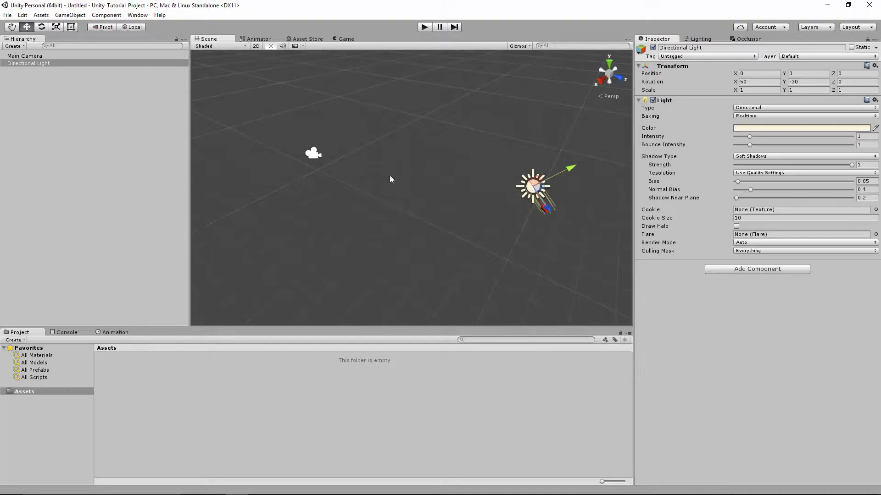
pyautogui.click(316, 158)
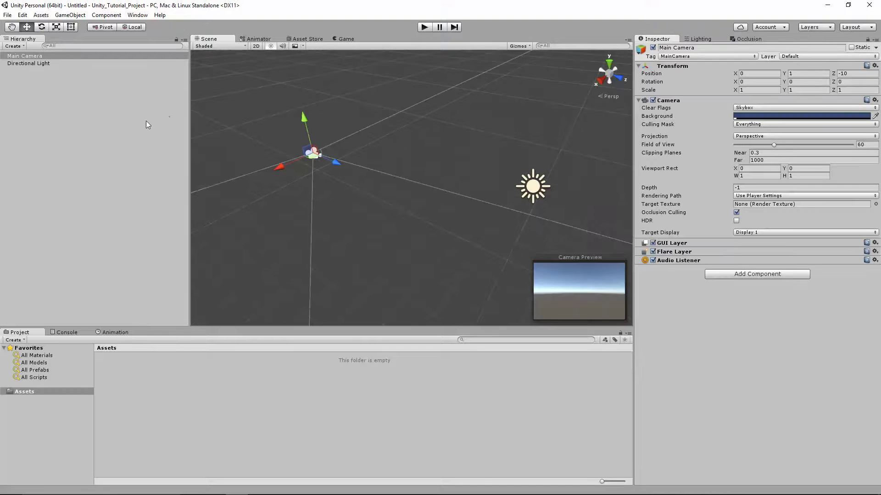
pyautogui.click(78, 56)
pyautogui.click(354, 150)
pyautogui.click(534, 188)
pyautogui.click(313, 154)
pyautogui.click(533, 188)
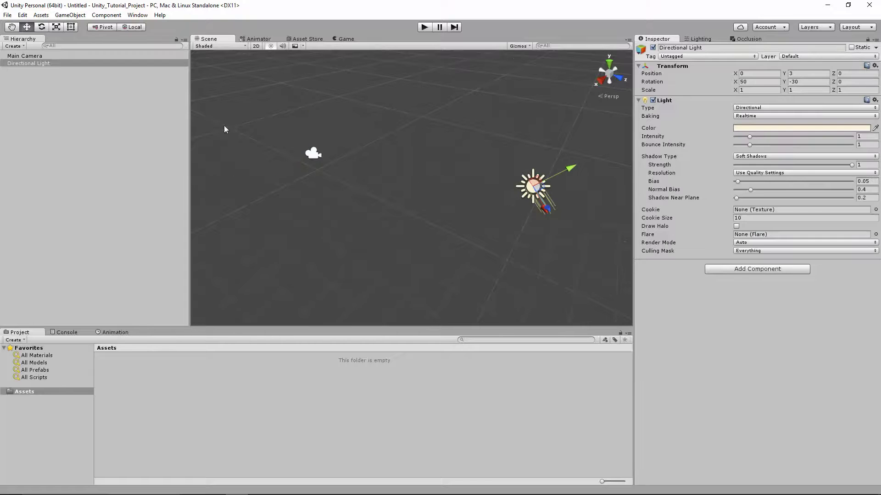
pyautogui.click(103, 121)
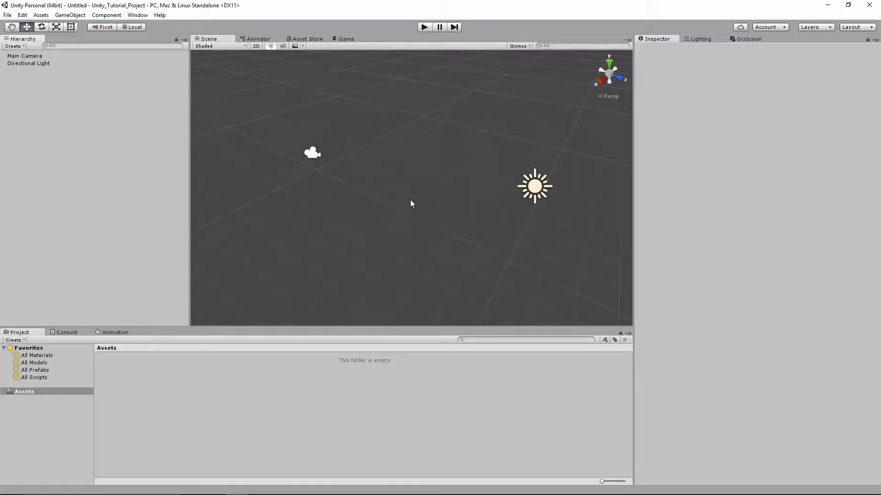
# Examine the empty scene around the camera and the light from different angles, positions and distances
pyautogui.moveTo(383, 204); pyautogui.dragTo(413, 209, button='right')
pyautogui.moveTo(413, 209); pyautogui.dragTo(446, 171, button='middle')
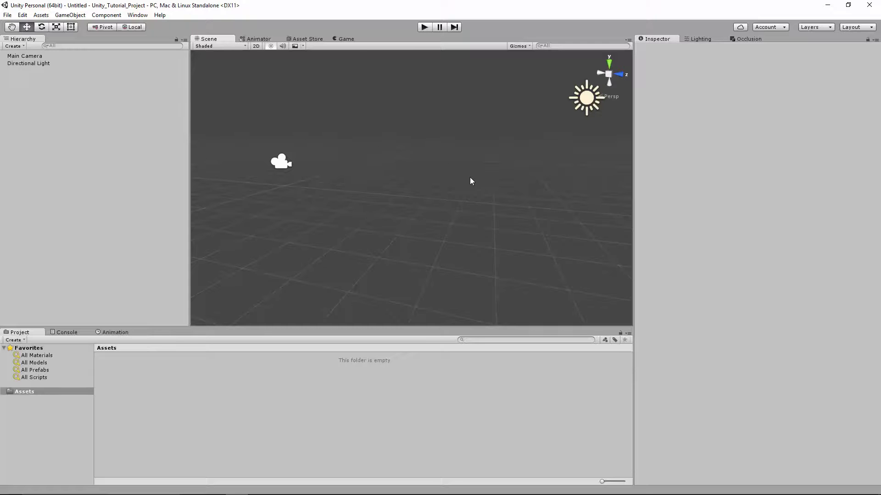
pyautogui.moveTo(568, 180); pyautogui.dragTo(450, 185, button='right')
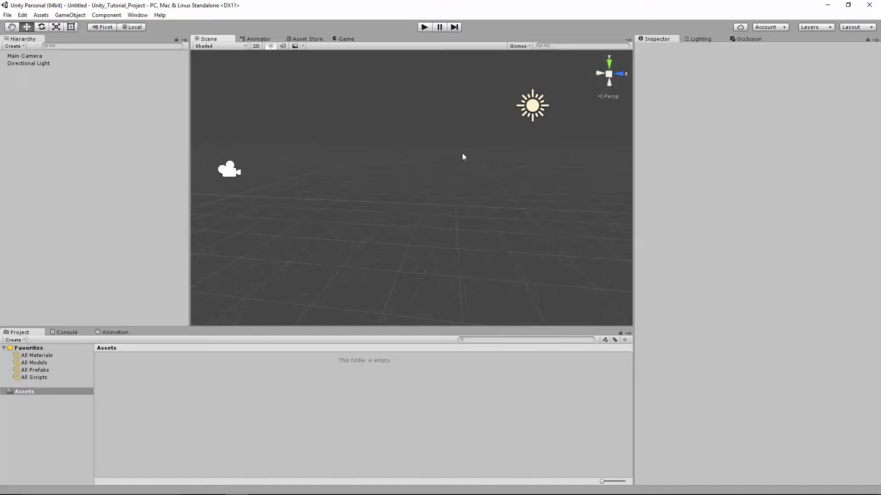
pyautogui.moveTo(462, 153); pyautogui.dragTo(388, 236, button='middle')
pyautogui.moveTo(519, 171); pyautogui.dragTo(553, 141, button='middle')
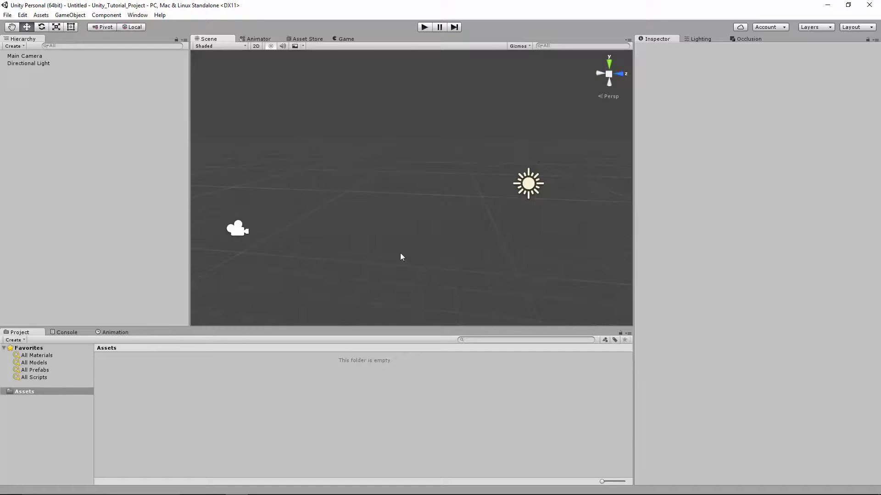
pyautogui.moveTo(400, 252); pyautogui.dragTo(585, 176, button='middle')
pyautogui.moveTo(385, 224); pyautogui.dragTo(269, 252, button='middle')
pyautogui.scroll(3, 373, 248)
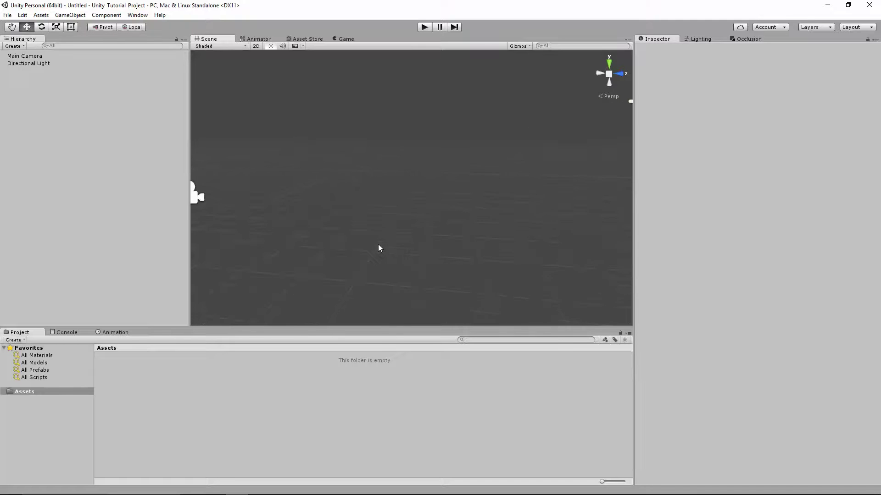
pyautogui.scroll(-4, 377, 244)
pyautogui.scroll(2, 375, 241)
pyautogui.scroll(1, 375, 242)
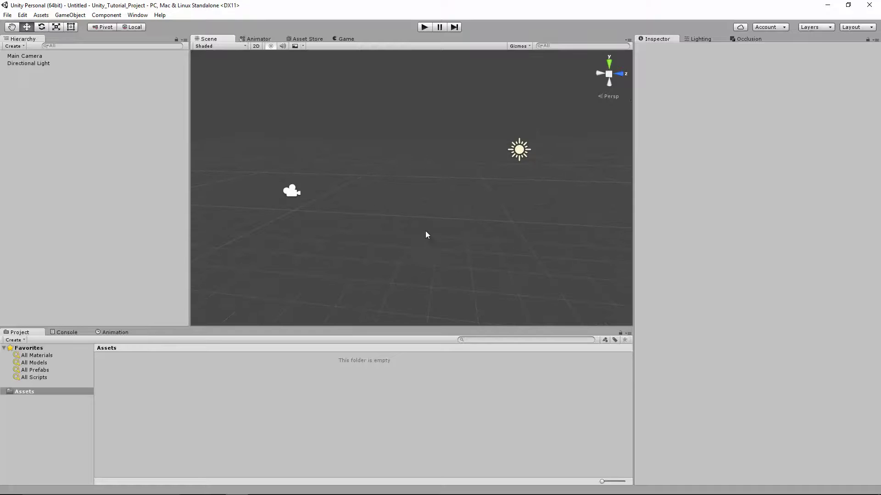
pyautogui.moveTo(503, 213); pyautogui.dragTo(372, 218, button='right')
pyautogui.moveTo(472, 233); pyautogui.dragTo(310, 231, button='middle')
pyautogui.moveTo(491, 199); pyautogui.dragTo(379, 190, button='right')
pyautogui.moveTo(507, 207); pyautogui.dragTo(266, 189, button='middle')
pyautogui.moveTo(463, 203); pyautogui.dragTo(303, 195, button='right')
pyautogui.scroll(-4, 432, 216)
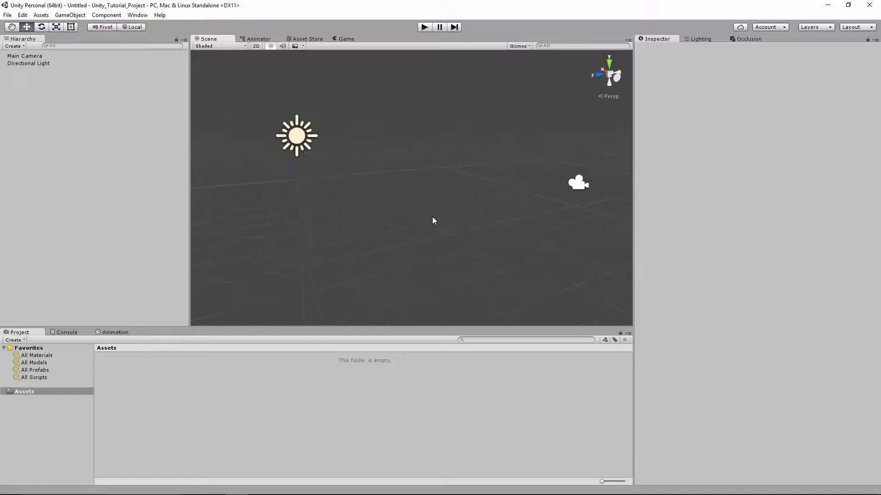
pyautogui.scroll(3, 368, 203)
pyautogui.moveTo(366, 205); pyautogui.dragTo(500, 227, button='right')
pyautogui.moveTo(501, 227); pyautogui.dragTo(651, 255, button='middle')
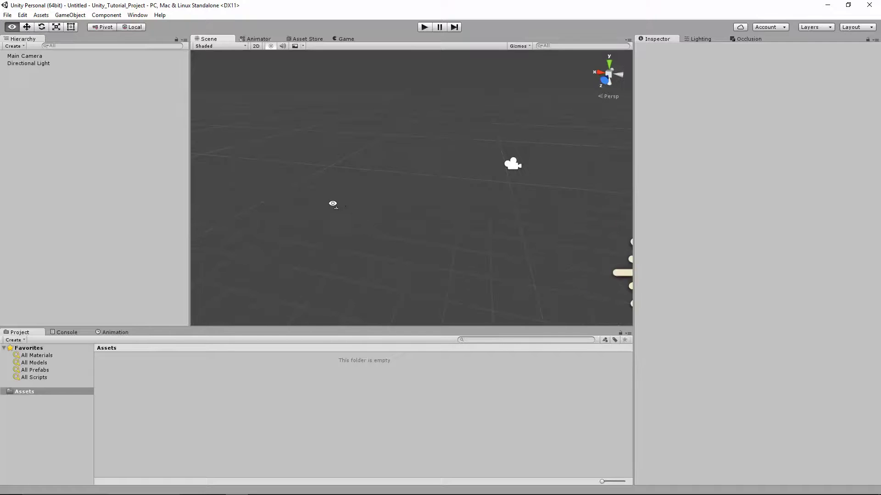
pyautogui.moveTo(333, 205); pyautogui.dragTo(463, 209, button='right')
pyautogui.moveTo(248, 211); pyautogui.dragTo(365, 215, button='middle')
pyautogui.scroll(3, 365, 215)
pyautogui.moveTo(315, 224); pyautogui.dragTo(468, 215, button='right')
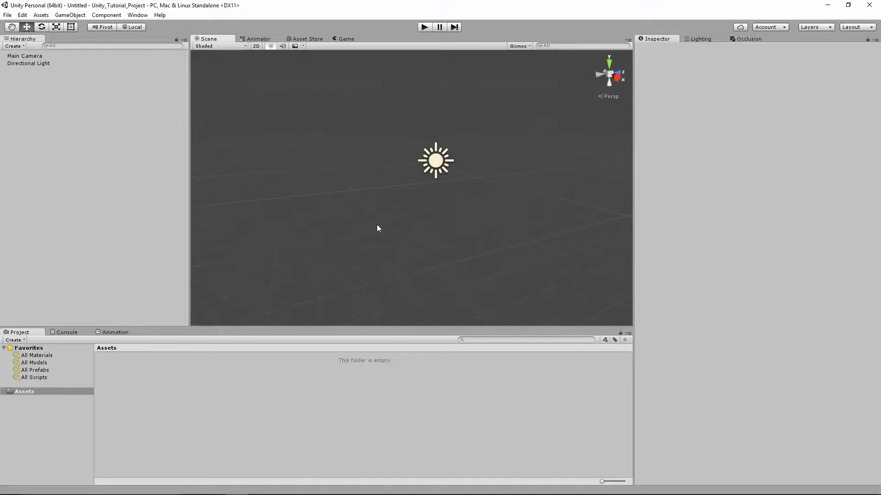
pyautogui.moveTo(376, 225); pyautogui.dragTo(532, 186, button='middle')
pyautogui.scroll(-4, 500, 195)
pyautogui.moveTo(508, 198); pyautogui.dragTo(426, 201, button='right')
pyautogui.moveTo(518, 206); pyautogui.dragTo(403, 231, button='middle')
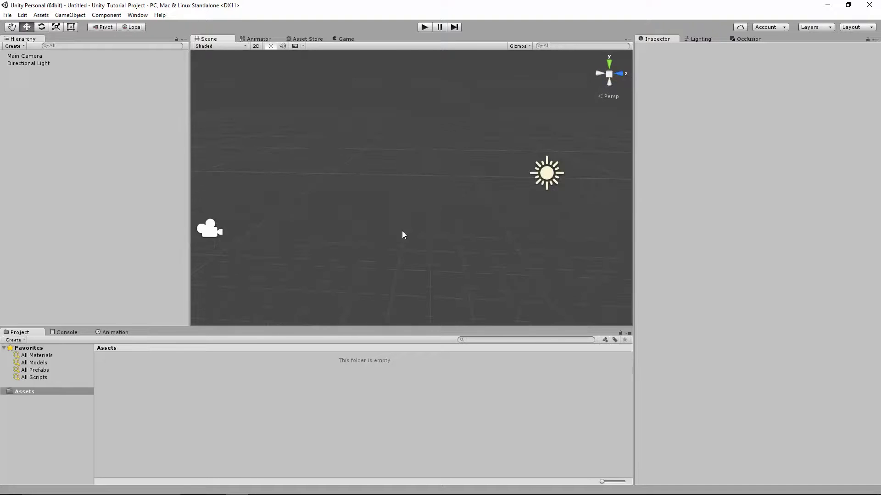
pyautogui.scroll(4, 403, 231)
pyautogui.scroll(-3, 406, 231)
pyautogui.scroll(-3, 406, 230)
pyautogui.scroll(3, 407, 231)
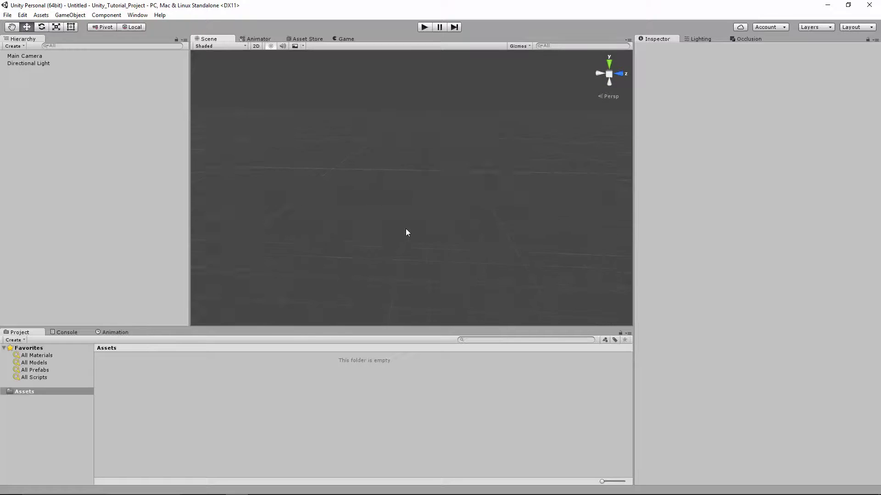
pyautogui.scroll(-2, 407, 232)
# Select the Main Camera and the Directional Light in the scene, and examine the light from several angles and distances
pyautogui.click(250, 222)
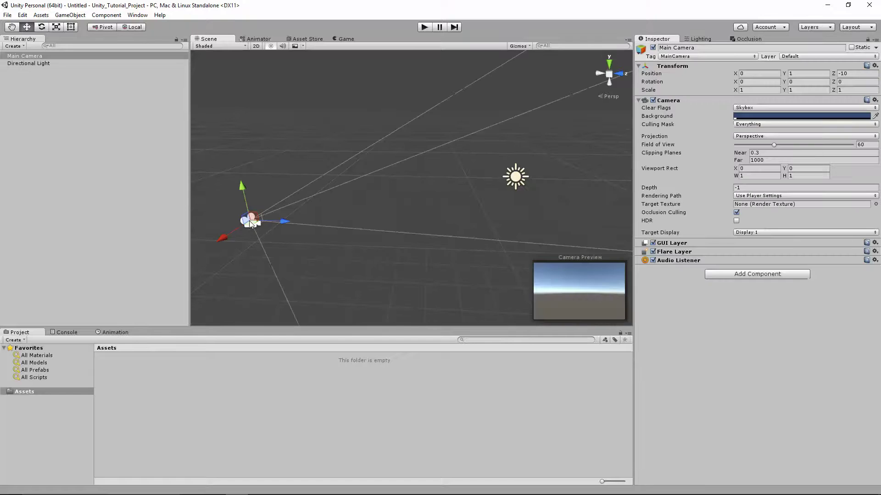
pyautogui.click(517, 178)
pyautogui.keyDown('alt'); pyautogui.moveTo(505, 202); pyautogui.dragTo(398, 197); pyautogui.keyUp('alt')
pyautogui.press('w')
pyautogui.moveTo(397, 194); pyautogui.dragTo(360, 194, button='middle')
pyautogui.scroll(3, 347, 186)
pyautogui.scroll(-5, 349, 183)
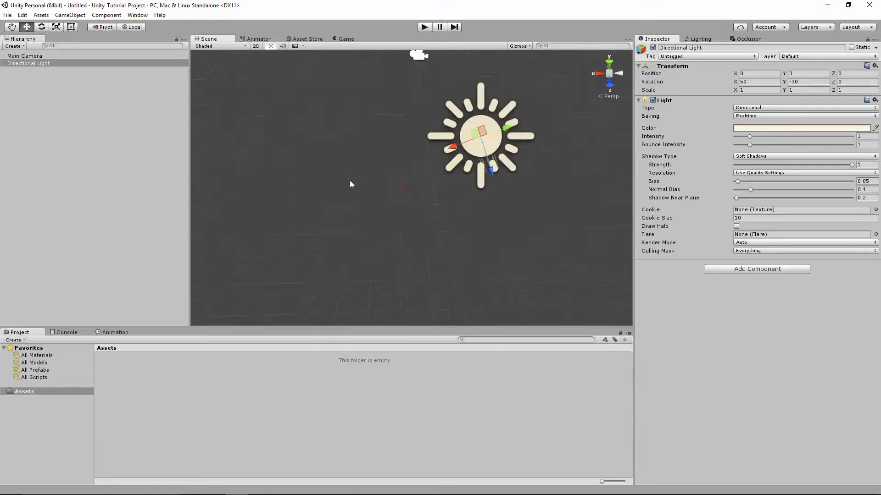
pyautogui.moveTo(349, 180); pyautogui.dragTo(360, 197, button='middle')
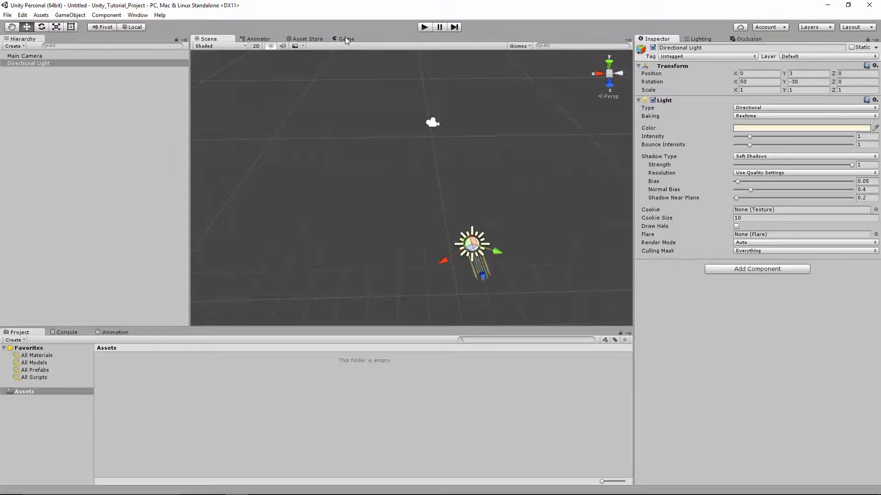
# Place the Game view directly beside the Scene view, check the game preview and return to the scene
pyautogui.moveTo(345, 40); pyautogui.dragTo(229, 40)
pyautogui.keyDown('alt'); pyautogui.moveTo(478, 207); pyautogui.dragTo(370, 166); pyautogui.keyUp('alt')
pyautogui.click(254, 39)
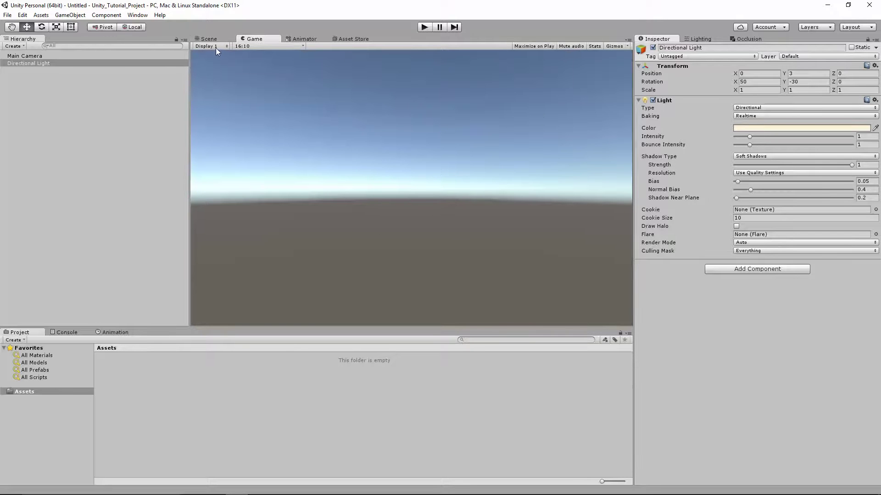
pyautogui.click(207, 39)
# Select the Main Camera and compare its field of view in the scene with the Game view, finishing with nothing selected
pyautogui.click(76, 59)
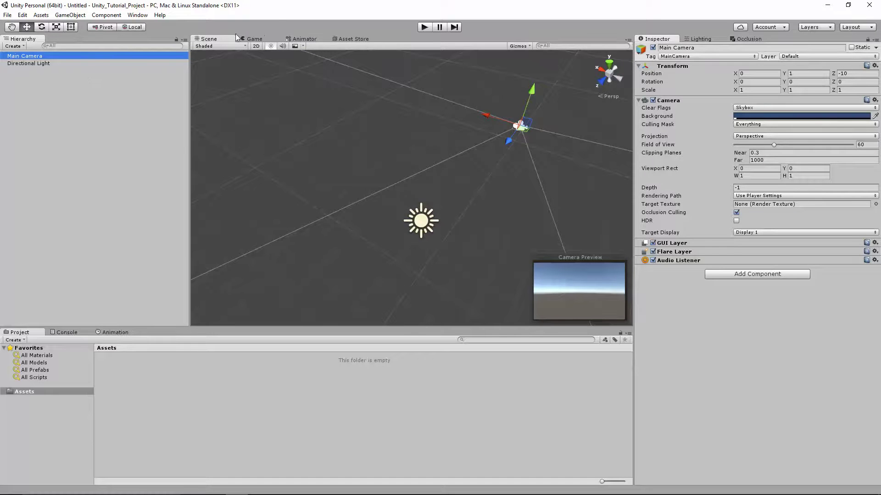
pyautogui.click(255, 39)
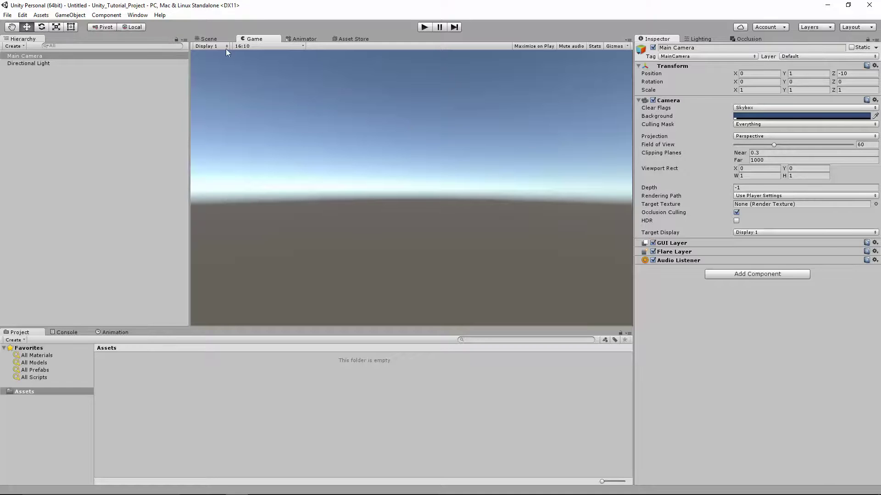
pyautogui.click(214, 39)
pyautogui.scroll(-3, 373, 143)
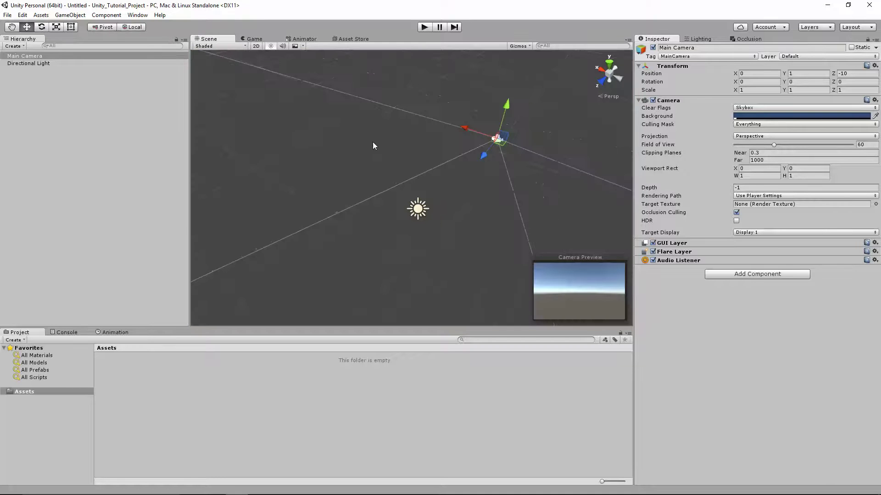
pyautogui.scroll(3, 536, 201)
pyautogui.moveTo(590, 210); pyautogui.dragTo(457, 238, button='middle')
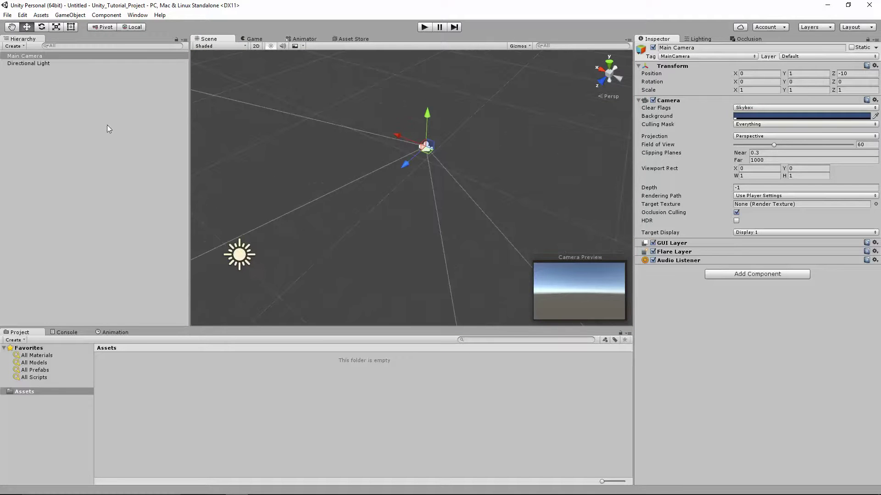
pyautogui.click(159, 415)
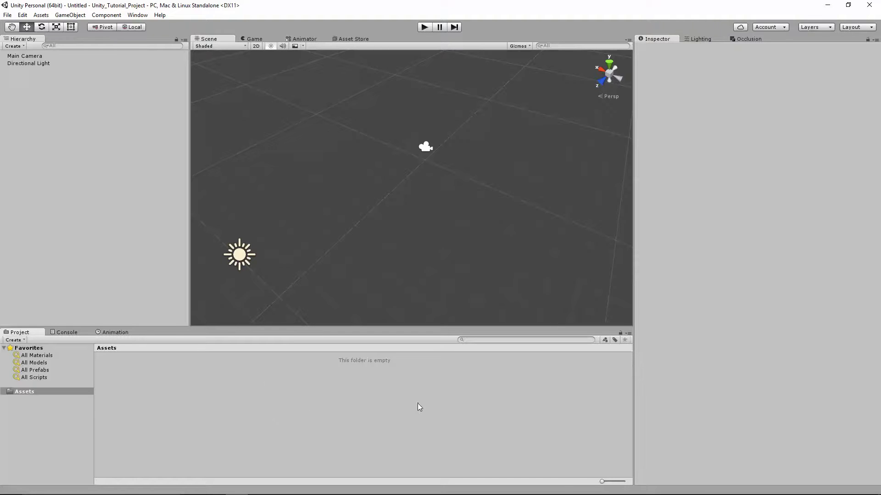
# Inspect the empty Console, compare it with the Project view, and return to the project's Assets folder
pyautogui.moveTo(359, 291); pyautogui.dragTo(381, 259, button='middle')
pyautogui.scroll(2, 497, 250)
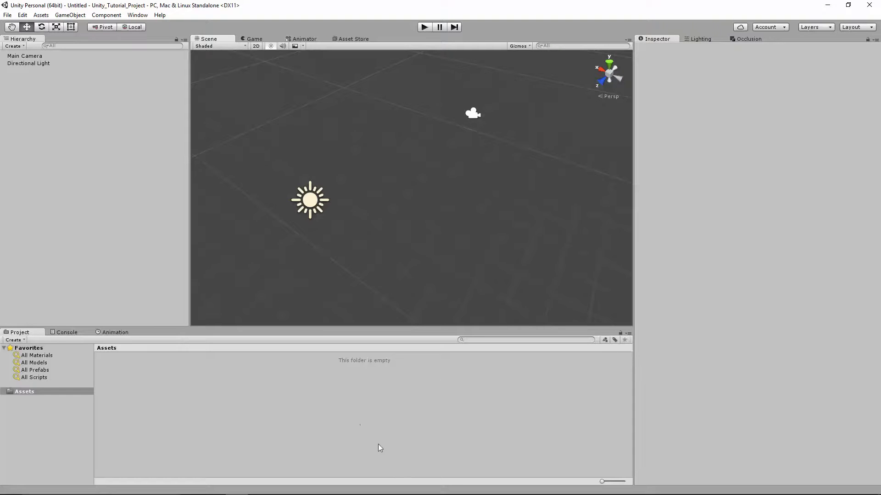
pyautogui.moveTo(456, 212); pyautogui.dragTo(466, 163, button='middle')
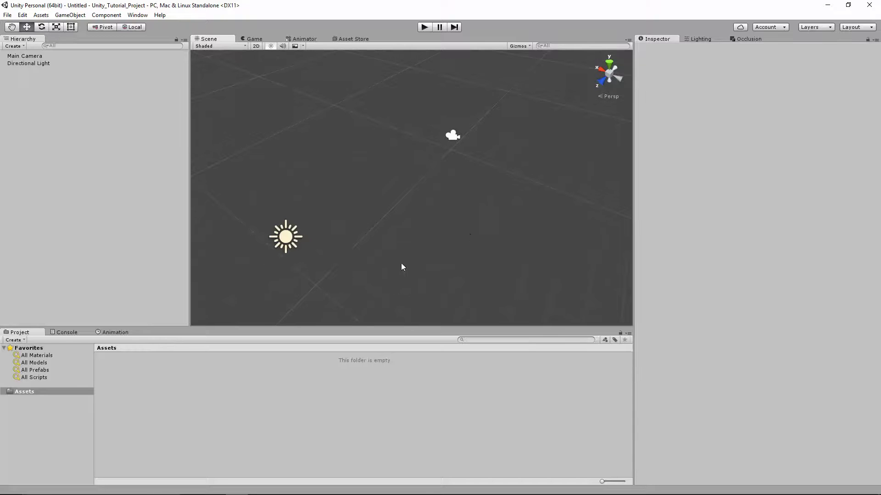
pyautogui.click(69, 332)
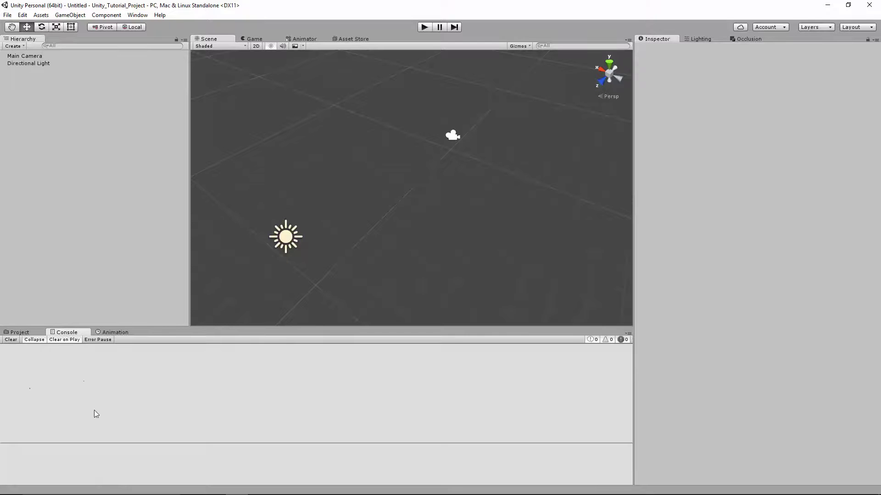
pyautogui.scroll(2, 396, 197)
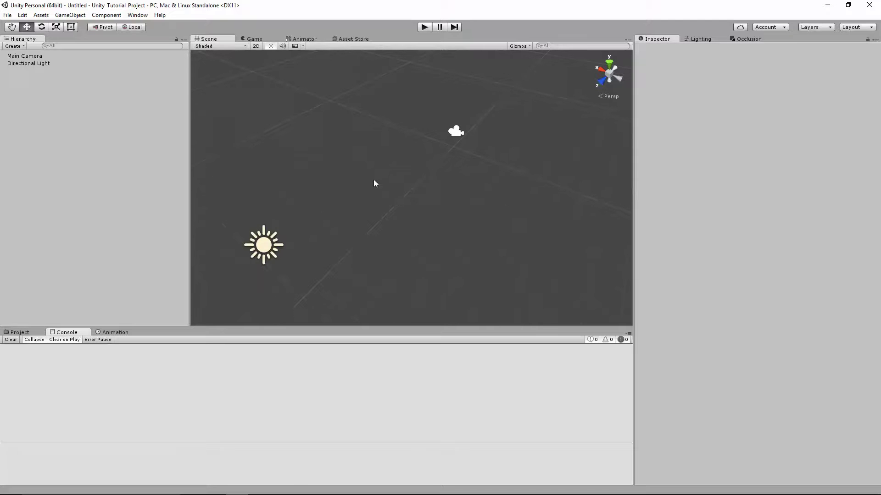
pyautogui.keyDown('alt'); pyautogui.moveTo(388, 222); pyautogui.dragTo(460, 241); pyautogui.keyUp('alt')
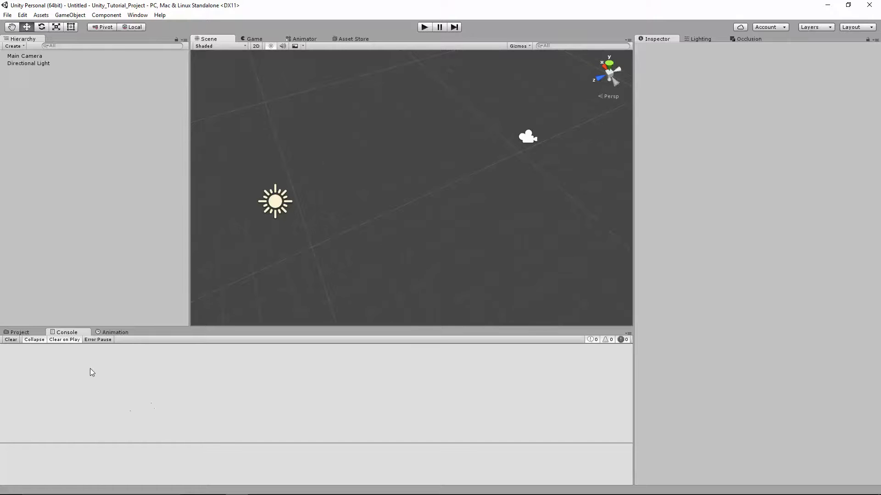
pyautogui.click(37, 333)
pyautogui.click(62, 332)
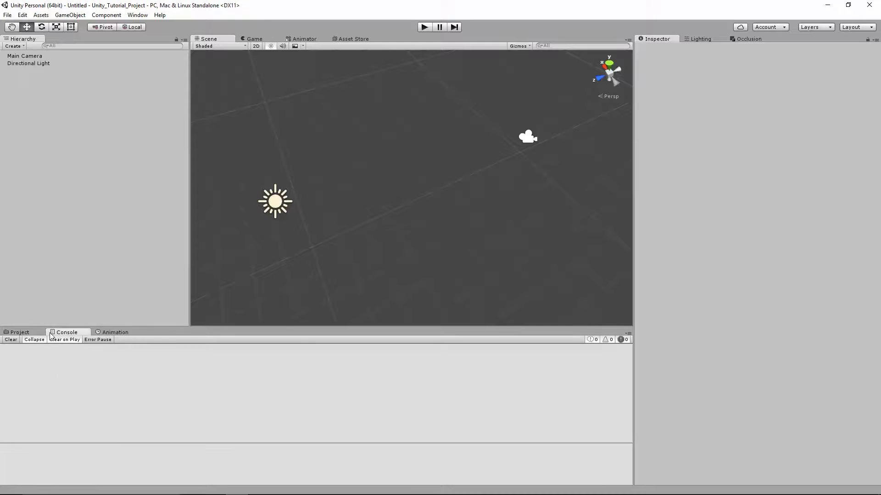
pyautogui.click(25, 332)
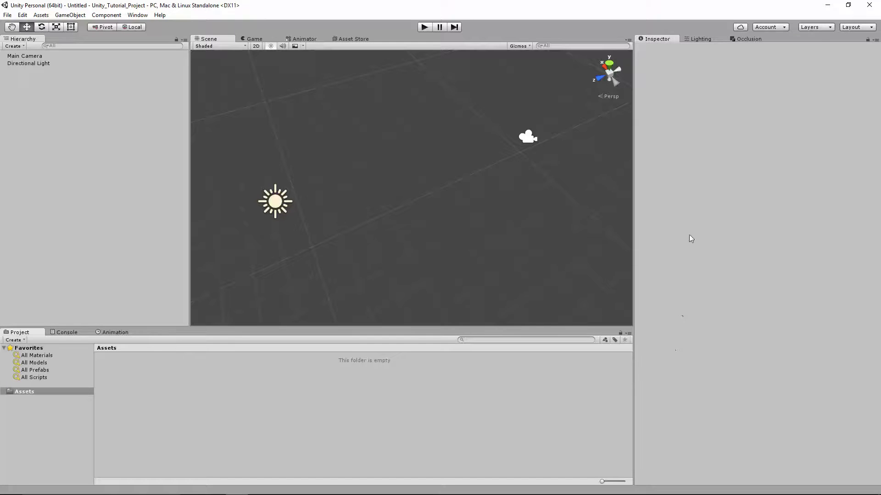
# Compare the Inspector properties of the Directional Light and the Main Camera by selecting each object
pyautogui.click(38, 65)
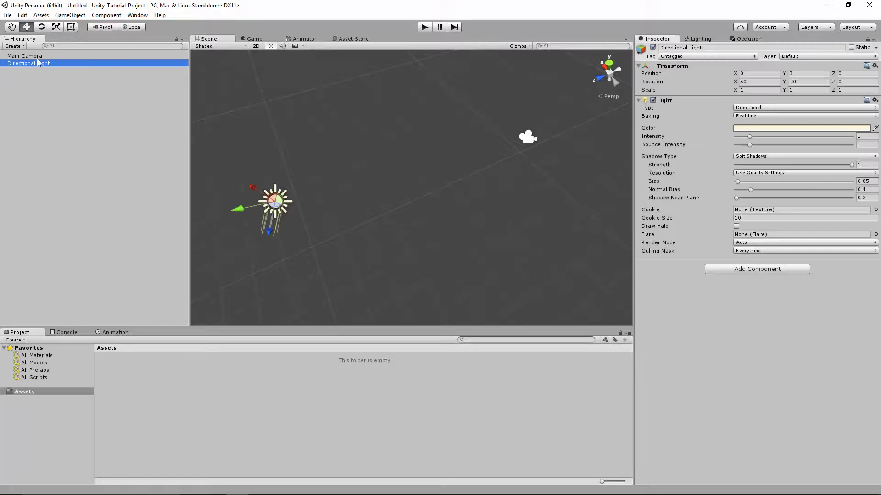
pyautogui.click(37, 58)
pyautogui.click(34, 65)
pyautogui.click(121, 407)
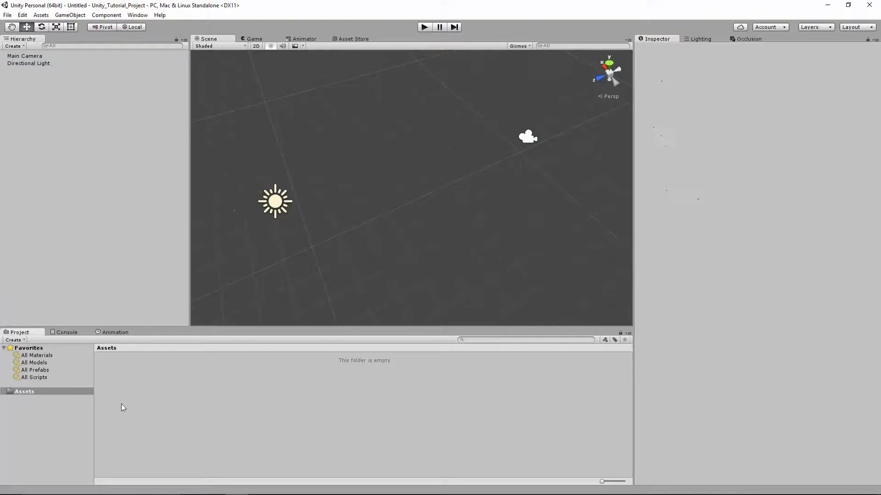
pyautogui.click(37, 56)
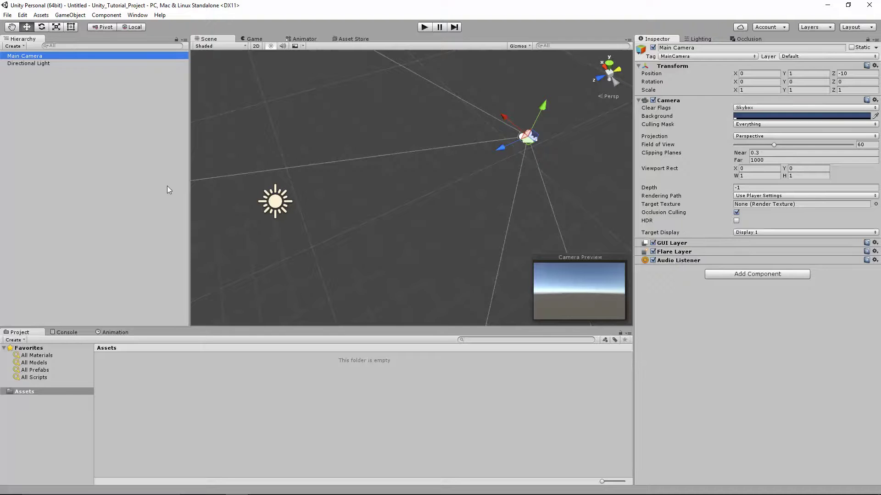
pyautogui.keyDown('alt'); pyautogui.moveTo(364, 155); pyautogui.dragTo(389, 224); pyautogui.keyUp('alt')
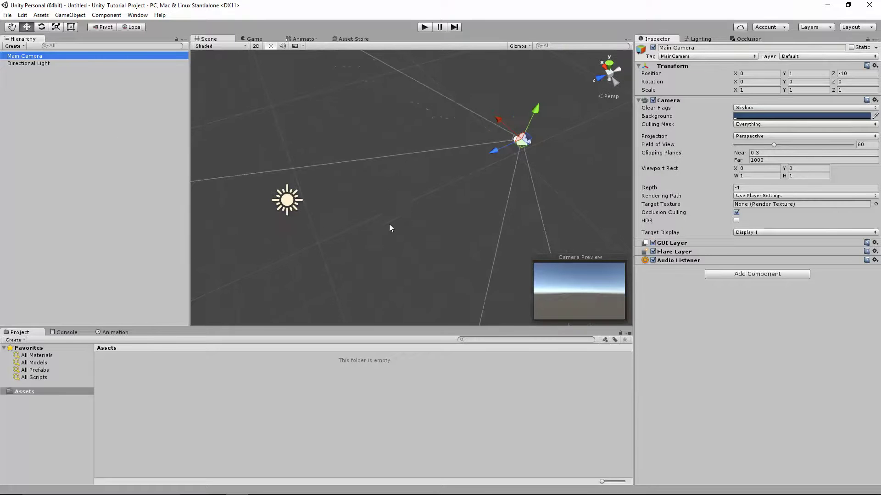
# Try X rotations of about 86 and 10 on the Directional Light, set the final value to 0, and deselect the light
pyautogui.click(34, 62)
pyautogui.press('Up')
pyautogui.click(34, 62)
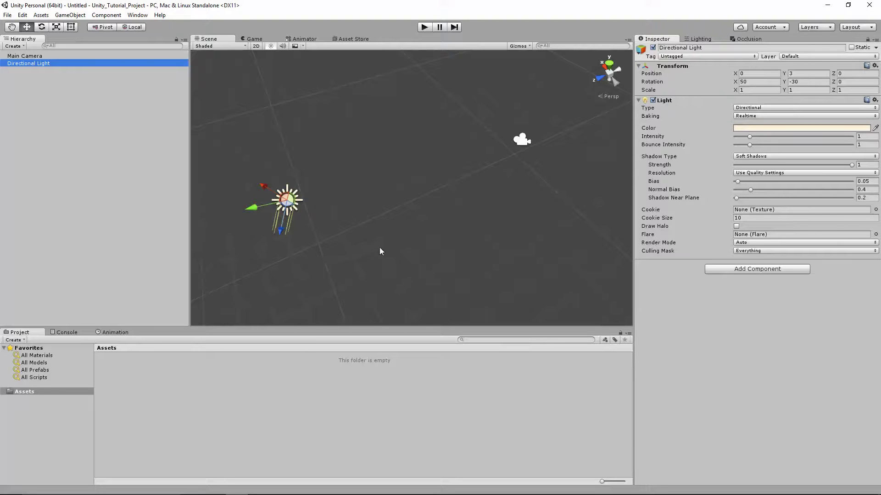
pyautogui.moveTo(735, 82); pyautogui.dragTo(688, 209)
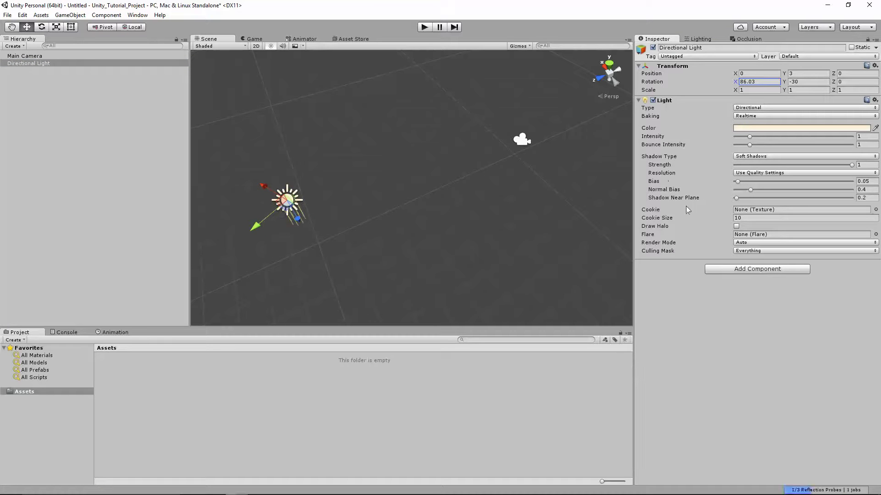
pyautogui.click(685, 85)
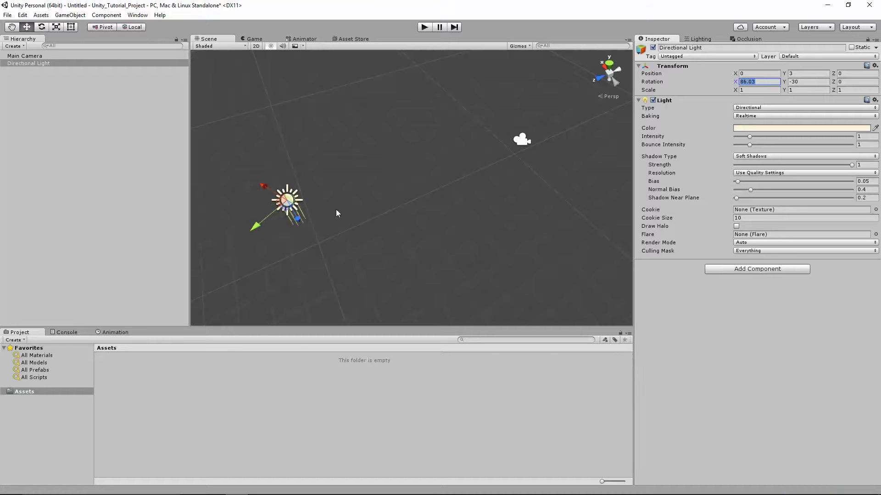
pyautogui.write('10')
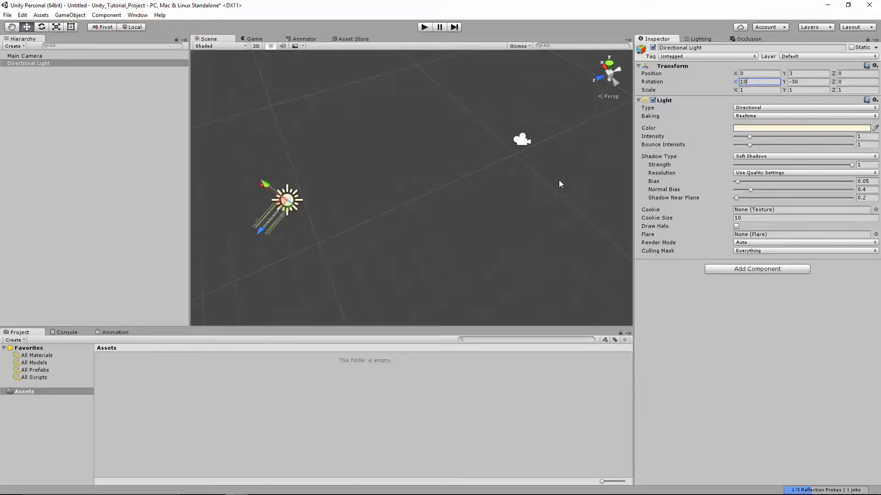
pyautogui.press('BackSpace')
pyautogui.press('BackSpace')
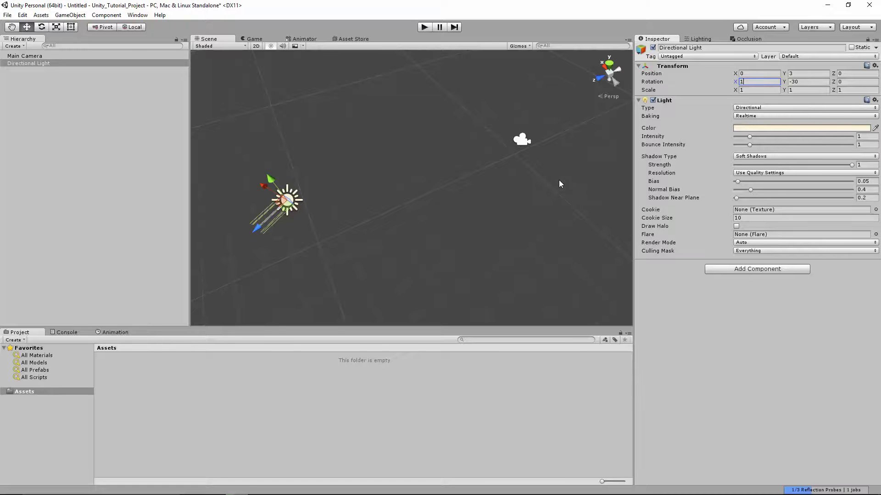
pyautogui.write('0')
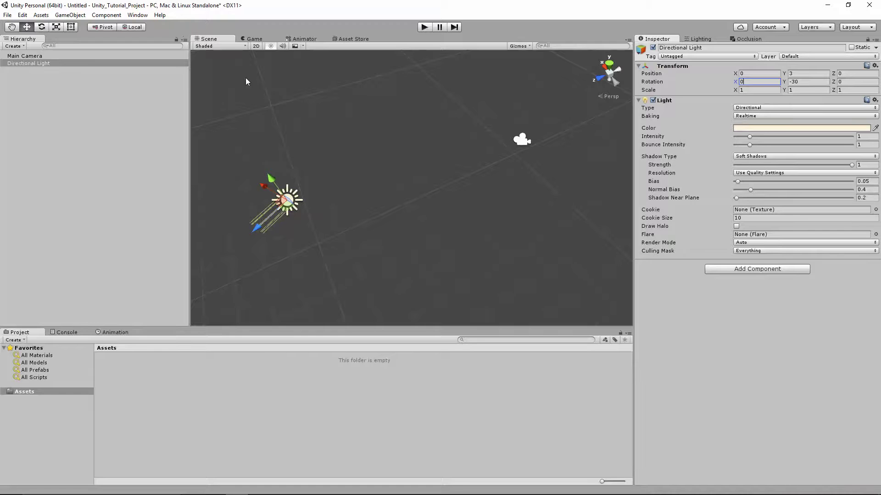
pyautogui.click(310, 154)
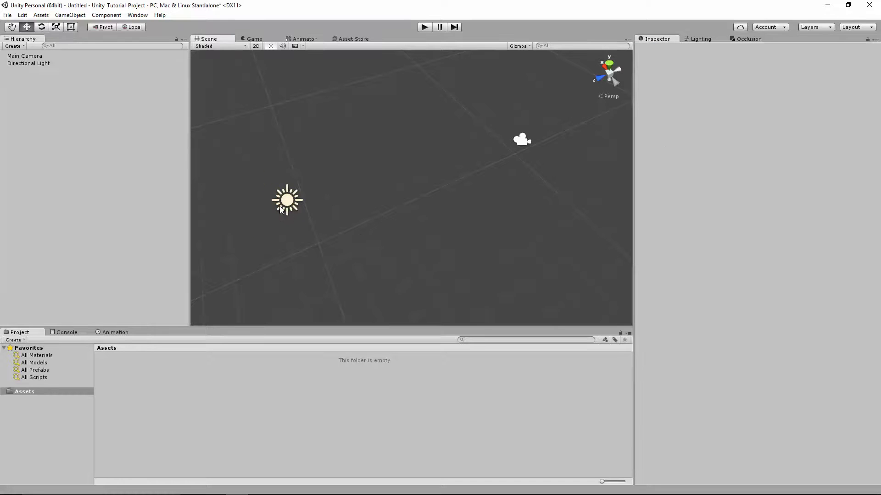
# Select the Directional Light in the scene and move it to about X -0.34 and Z 0.08 with its axis handles
pyautogui.click(286, 202)
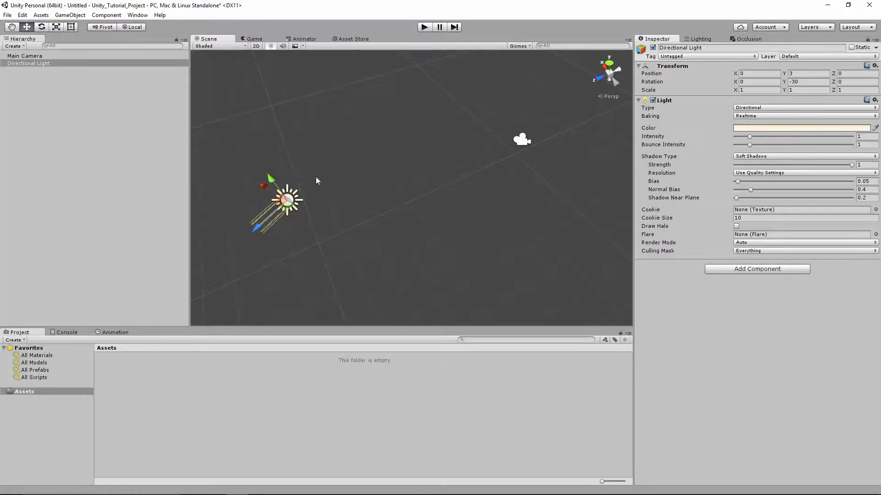
pyautogui.moveTo(263, 200); pyautogui.dragTo(284, 193, button='middle')
pyautogui.scroll(2, 284, 193)
pyautogui.keyDown('alt'); pyautogui.moveTo(284, 196); pyautogui.dragTo(322, 220); pyautogui.keyUp('alt')
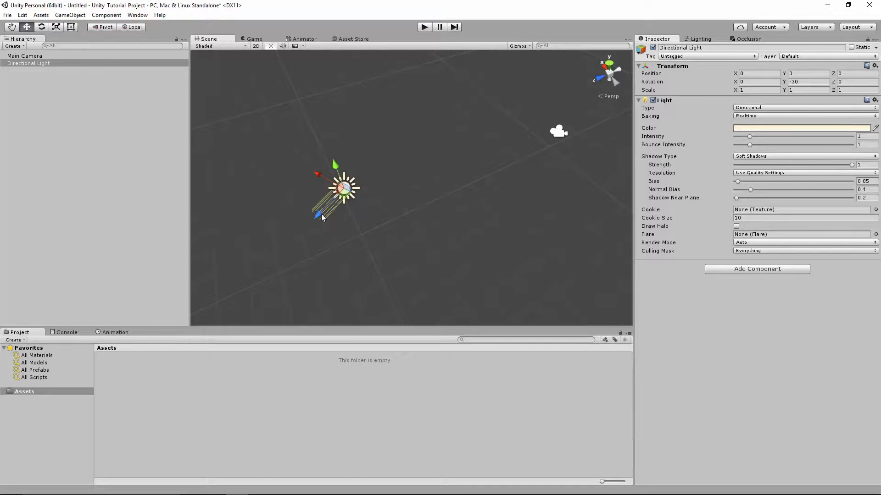
pyautogui.moveTo(321, 215)
pyautogui.mouseDown()
pyautogui.moveTo(379, 158)
pyautogui.moveTo(323, 228)
pyautogui.mouseUp()
pyautogui.moveTo(314, 183)
pyautogui.mouseDown()
pyautogui.moveTo(244, 137)
pyautogui.moveTo(329, 190)
pyautogui.moveTo(282, 164)
pyautogui.moveTo(313, 181)
pyautogui.mouseUp()
# Rotate the Directional Light to about 54, -184, 92, scale it uniformly to about 1.31, and return to the Move tool
pyautogui.click(44, 28)
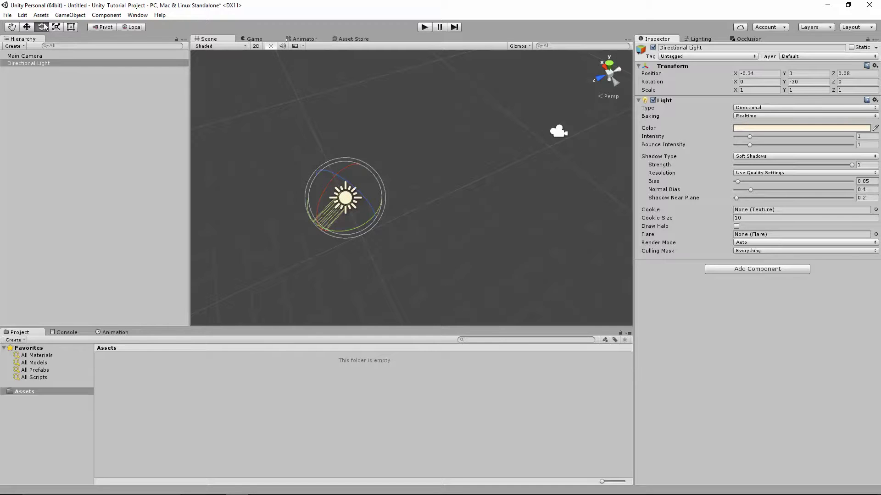
pyautogui.moveTo(348, 173); pyautogui.dragTo(372, 164)
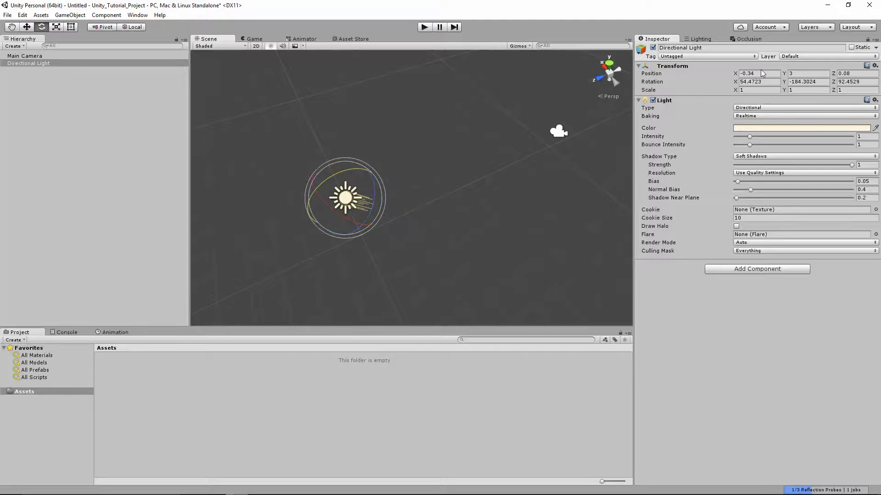
pyautogui.click(56, 26)
pyautogui.moveTo(345, 198)
pyautogui.mouseDown()
pyautogui.moveTo(425, 205)
pyautogui.moveTo(348, 213)
pyautogui.moveTo(375, 204)
pyautogui.moveTo(359, 207)
pyautogui.mouseUp()
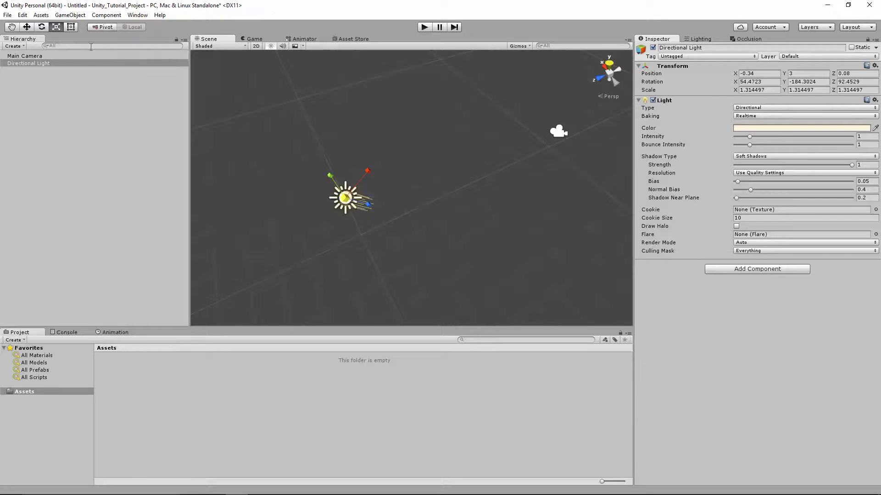
pyautogui.click(27, 27)
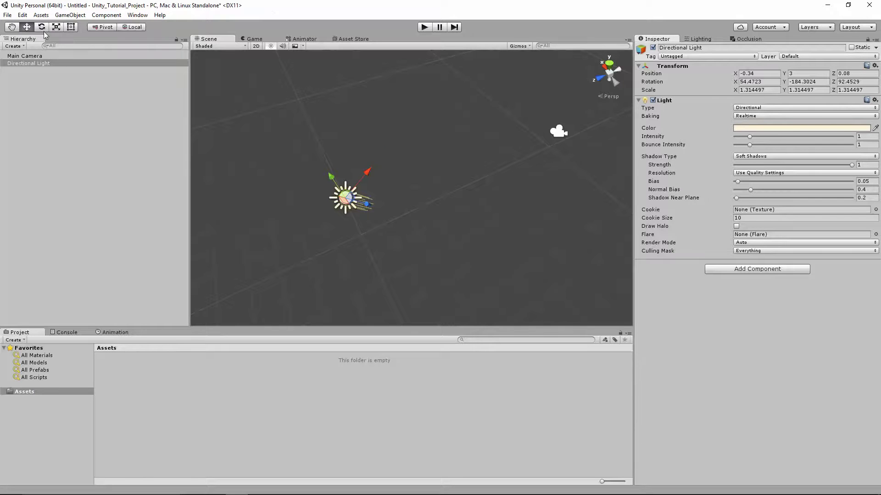
pyautogui.click(42, 27)
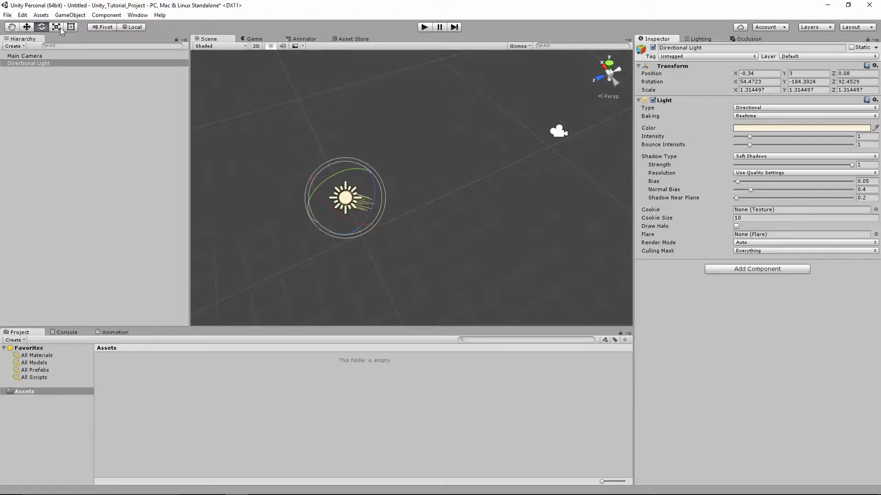
pyautogui.click(26, 27)
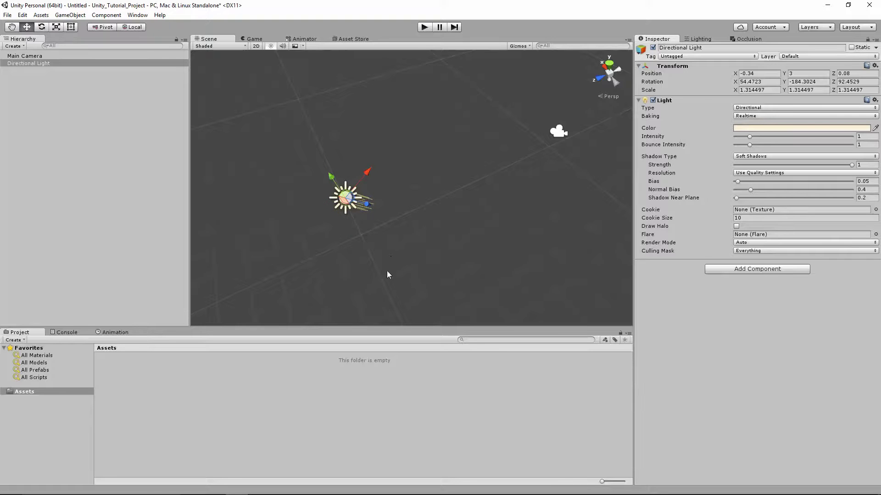
# Clear the selection and examine the light and the camera in the scene from different distances and positions
pyautogui.click(449, 228)
pyautogui.scroll(-10, 450, 229)
pyautogui.scroll(10, 452, 231)
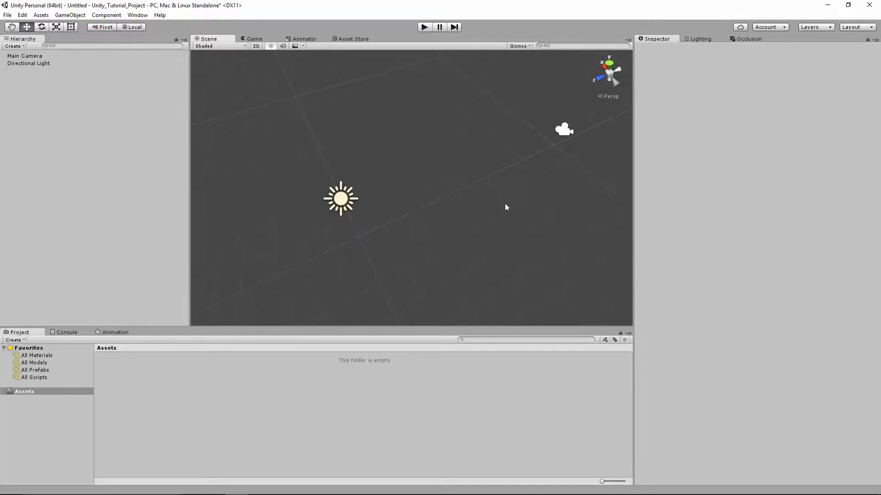
pyautogui.moveTo(521, 244); pyautogui.dragTo(460, 237, button='middle')
pyautogui.scroll(-6, 440, 255)
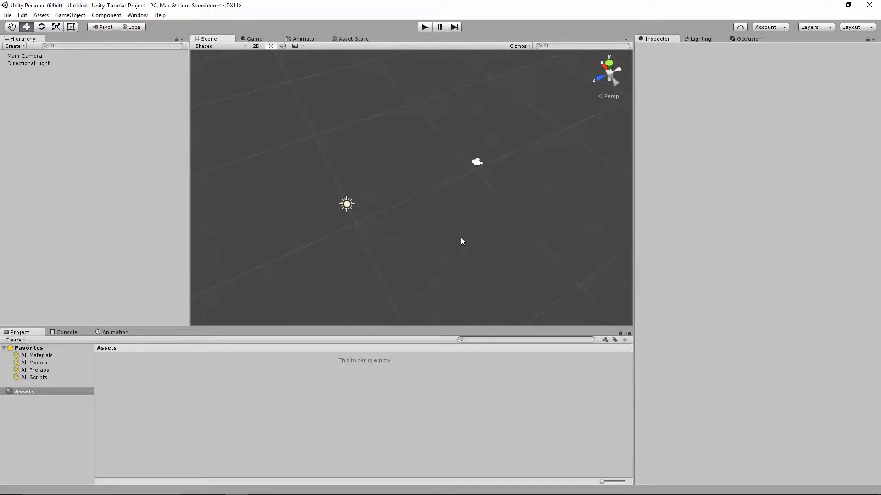
pyautogui.scroll(1, 454, 220)
pyautogui.scroll(2, 448, 201)
pyautogui.scroll(-2, 456, 222)
pyautogui.scroll(1, 444, 208)
pyautogui.scroll(-1, 390, 193)
# Add a 3D cube to the scene and check it up close and from farther away
pyautogui.click(23, 47)
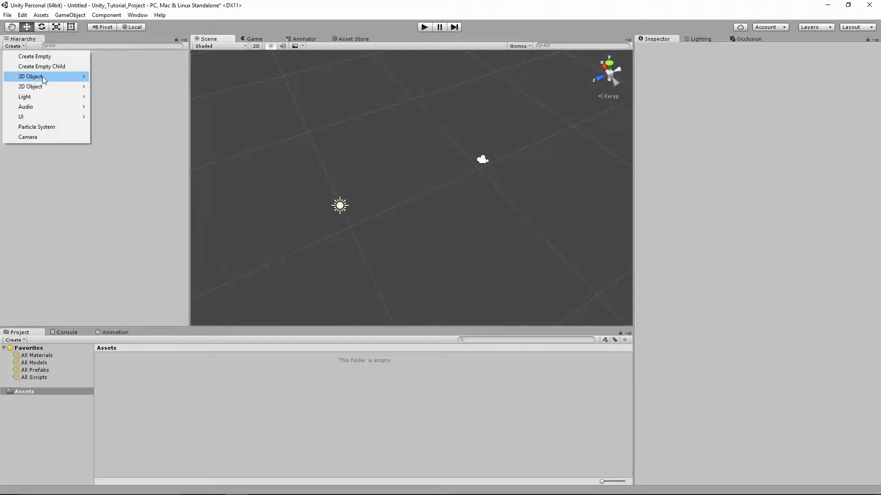
pyautogui.moveTo(42, 77)
pyautogui.click(111, 80)
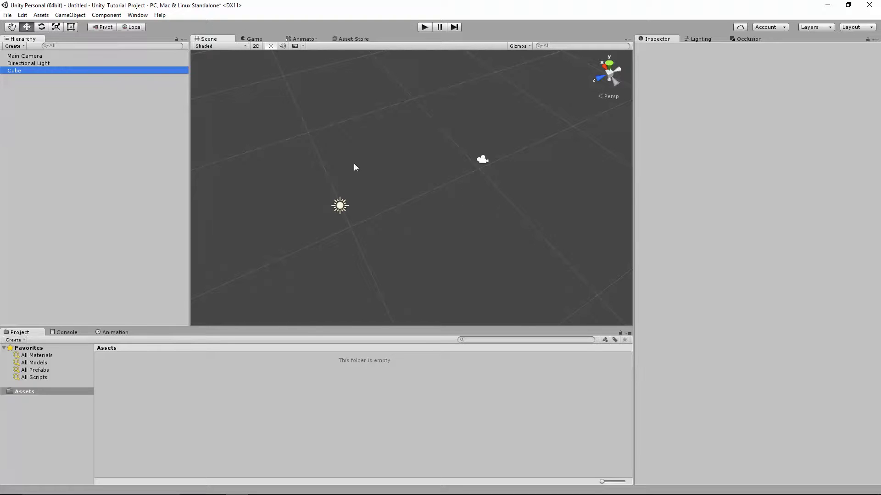
pyautogui.scroll(5, 434, 206)
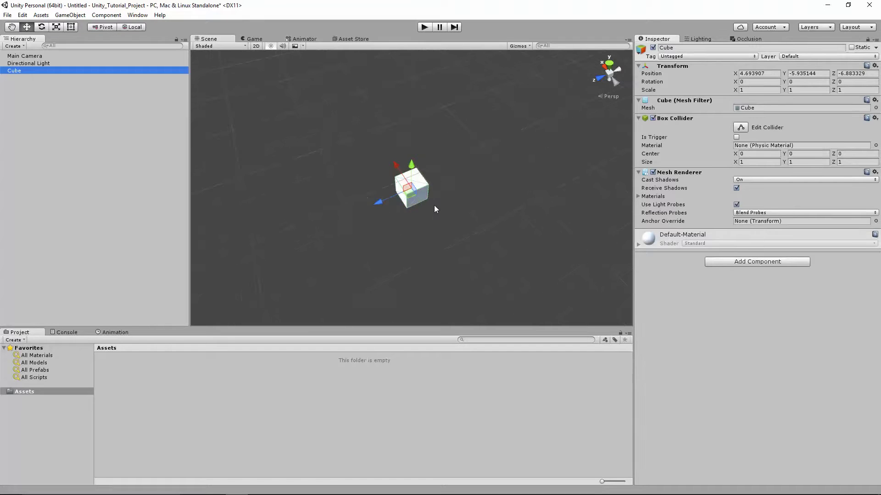
pyautogui.scroll(-5, 434, 205)
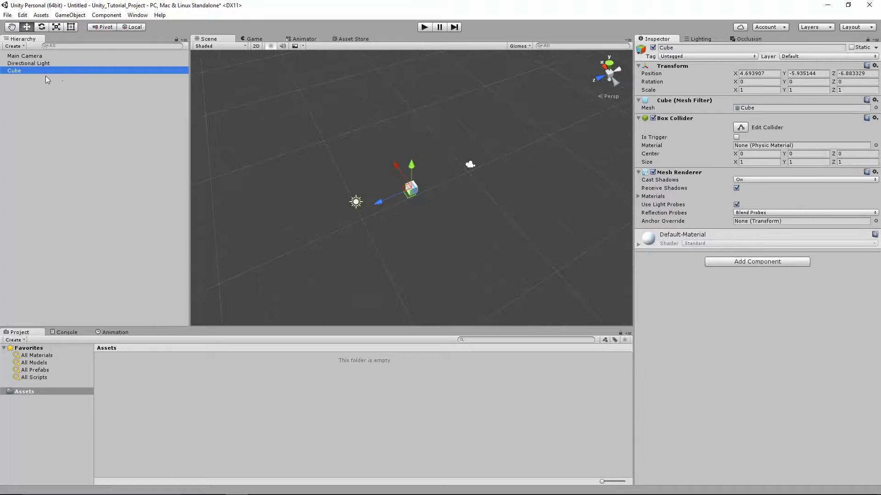
# Select the listed objects in turn, move the cube along the X axis to about -41.9, and focus the scene on it
pyautogui.click(18, 64)
pyautogui.click(21, 55)
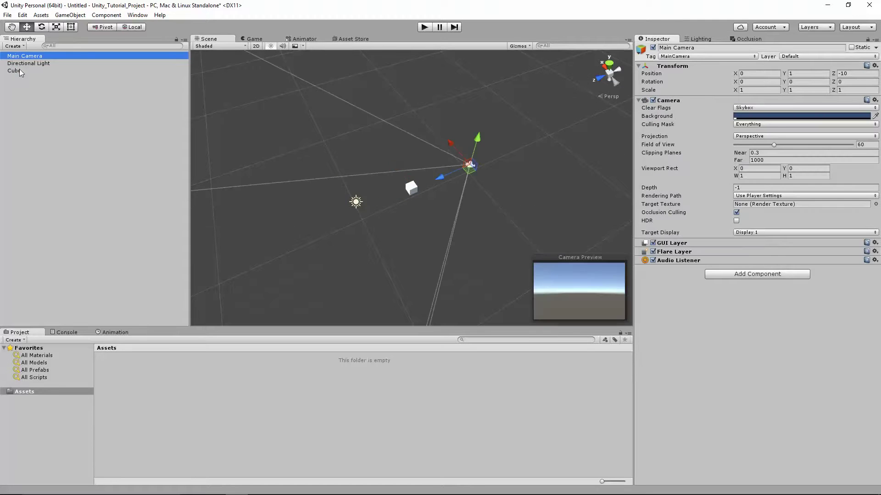
pyautogui.click(19, 70)
pyautogui.moveTo(393, 164); pyautogui.dragTo(664, 420)
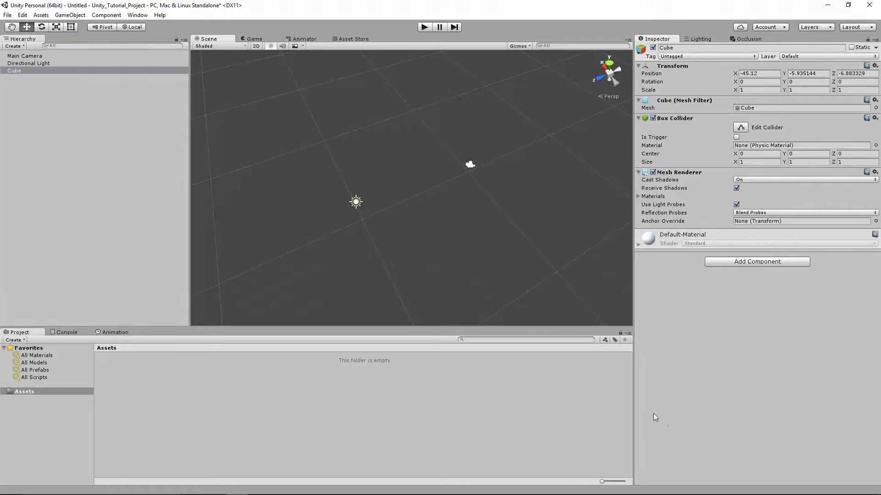
pyautogui.doubleClick(20, 71)
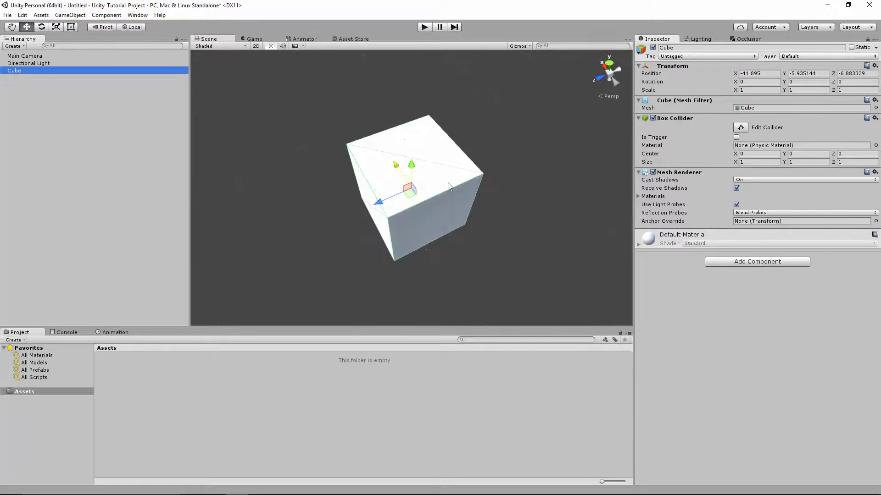
# Set the cube's position to 0, 0, 0 and focus the scene on it
pyautogui.scroll(-6, 449, 184)
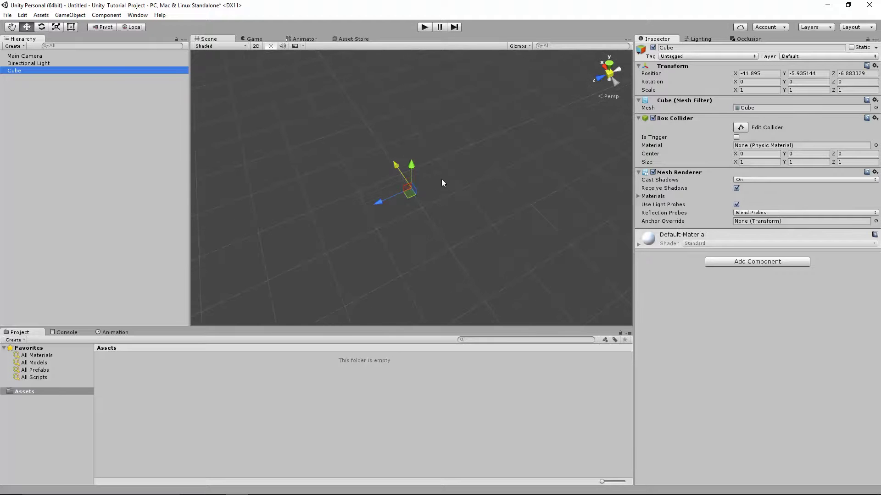
pyautogui.click(766, 73)
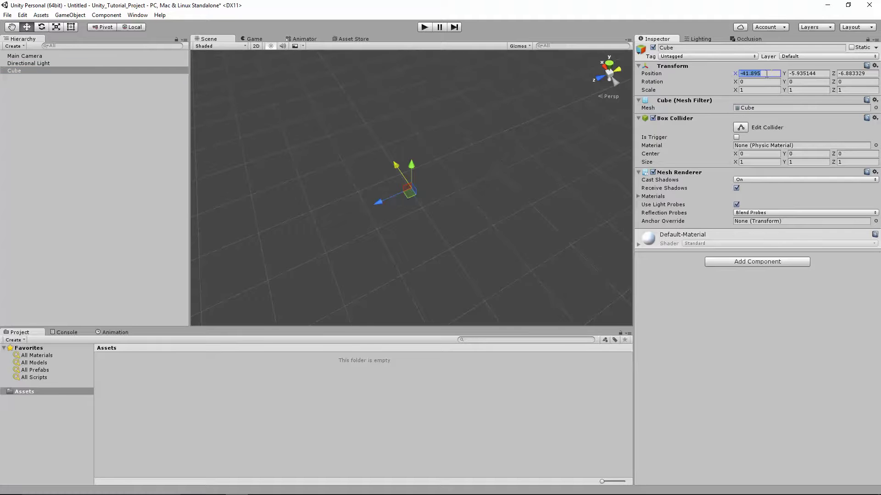
pyautogui.write('0')
pyautogui.press('Tab')
pyautogui.write('0')
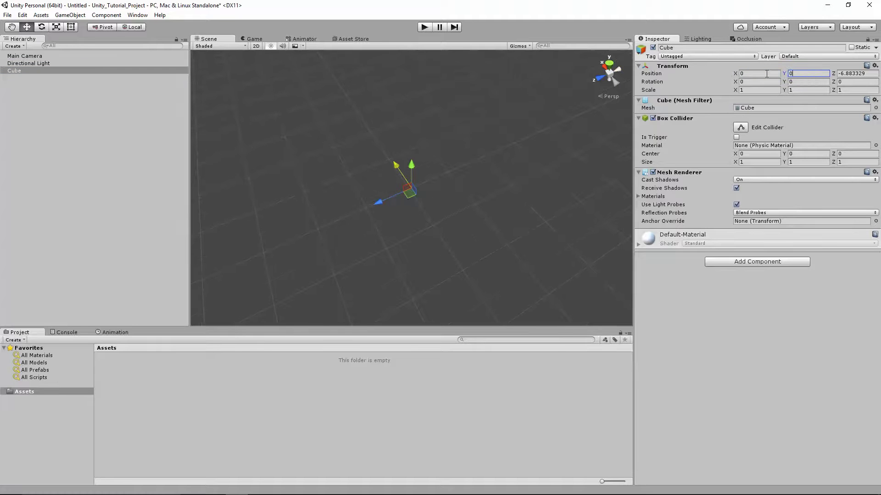
pyautogui.press('Tab')
pyautogui.write('0')
pyautogui.click(765, 74)
pyautogui.doubleClick(126, 71)
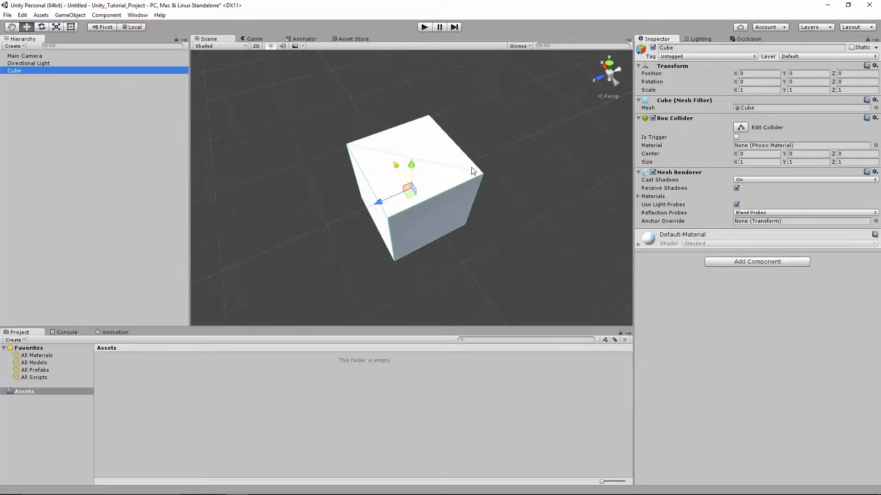
# Check how the cube appears in the Game view and return to the Scene view
pyautogui.scroll(-5, 454, 180)
pyautogui.scroll(-2, 455, 179)
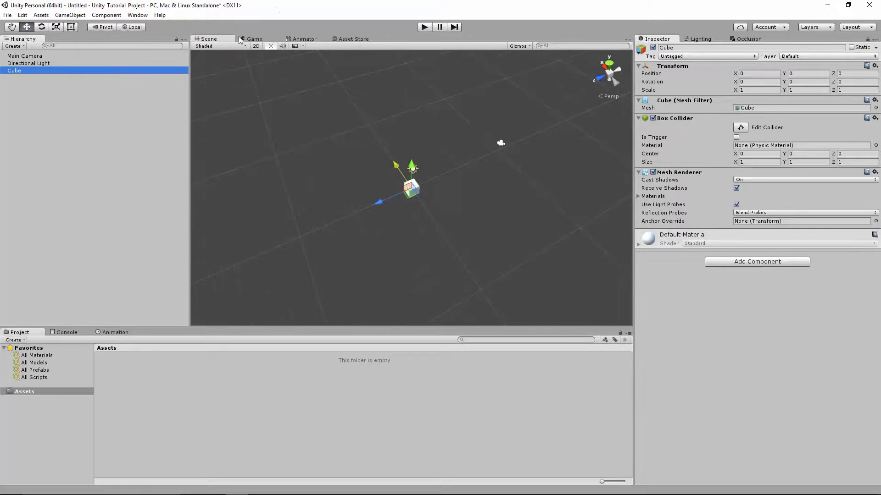
pyautogui.click(254, 38)
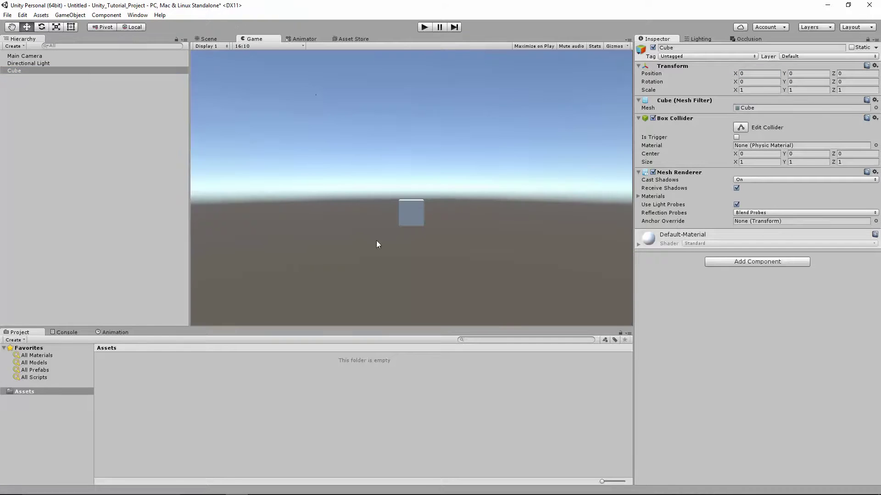
pyautogui.click(210, 39)
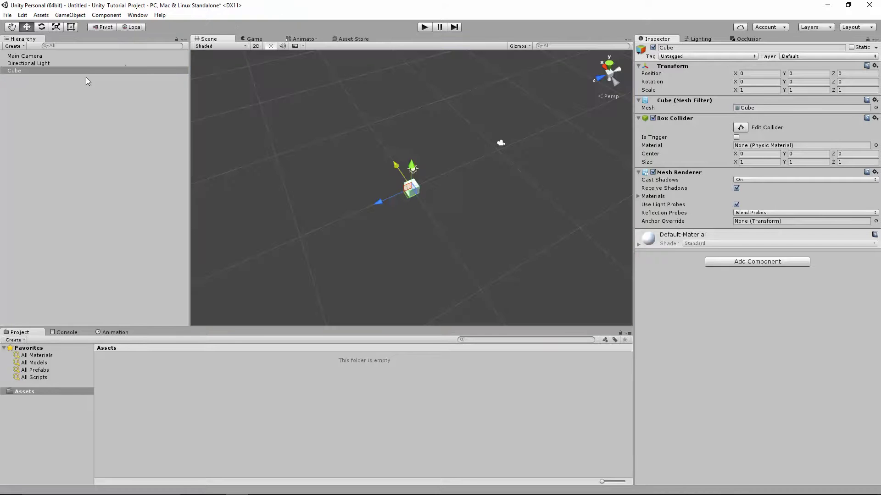
# Select the Main Camera, the Directional Light and the cube in turn and examine how they are placed relative to each other
pyautogui.click(86, 56)
pyautogui.moveTo(492, 148); pyautogui.dragTo(500, 174, button='middle')
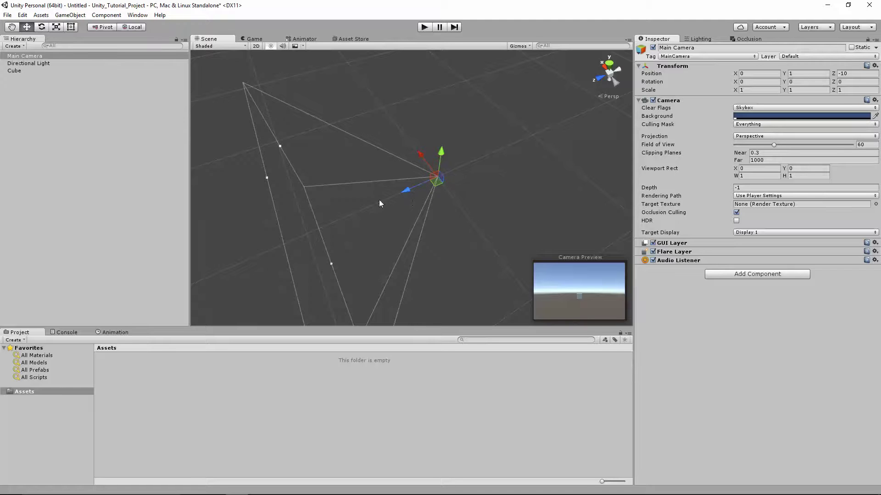
pyautogui.moveTo(418, 208); pyautogui.dragTo(481, 170, button='middle')
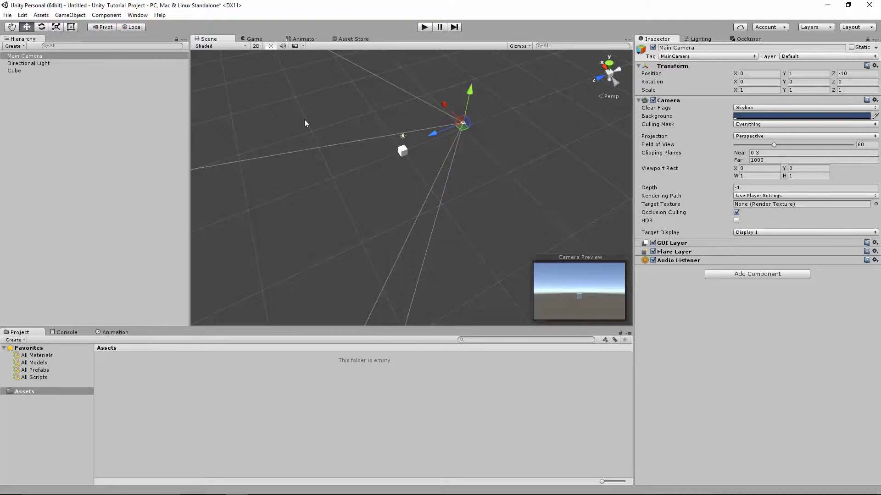
pyautogui.click(41, 65)
pyautogui.click(41, 70)
pyautogui.scroll(3, 419, 111)
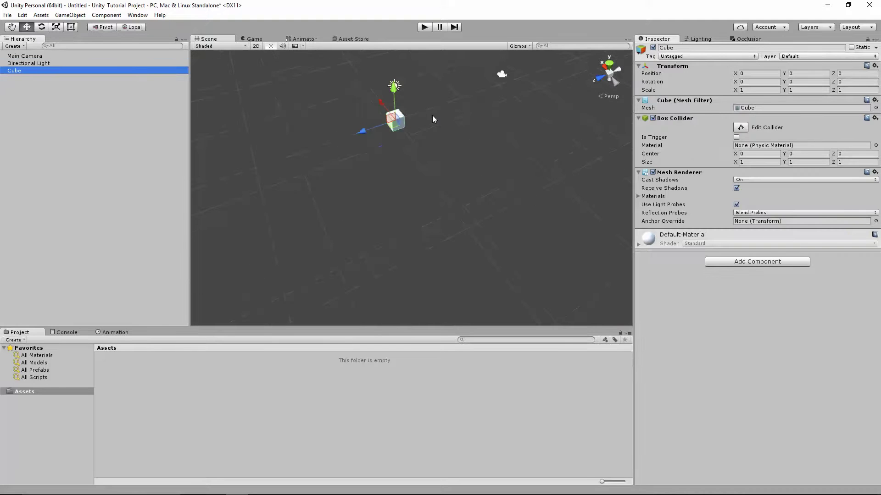
pyautogui.moveTo(432, 115); pyautogui.dragTo(415, 203, button='middle')
pyautogui.scroll(-5, 421, 206)
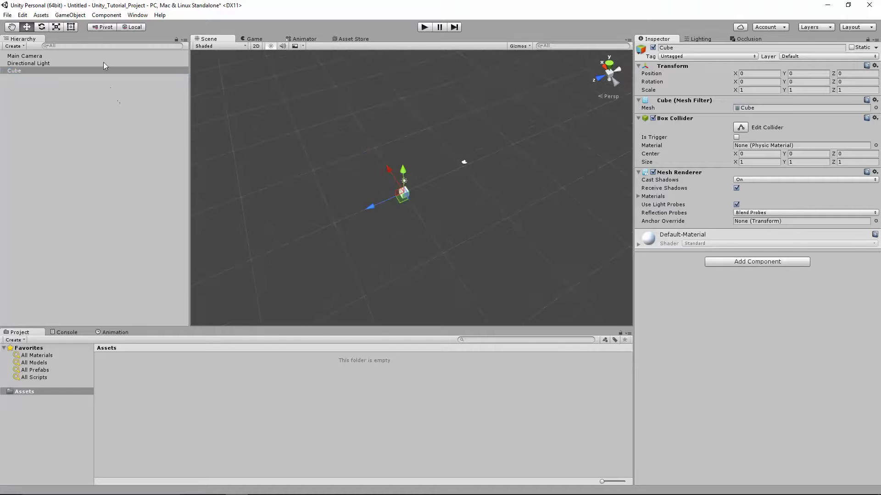
# Stretch the cube with the Scale tool into a slab about 13.9 along X and 9.9 along Z
pyautogui.click(56, 27)
pyautogui.moveTo(390, 172); pyautogui.dragTo(396, 219)
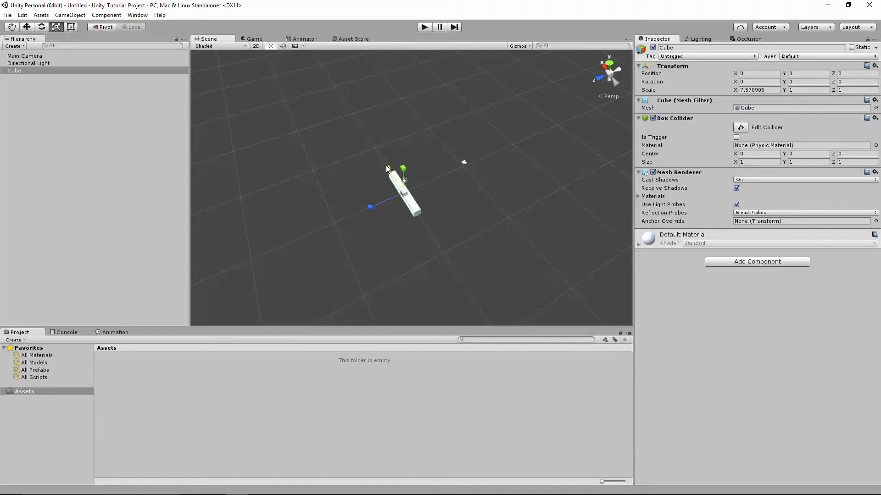
pyautogui.moveTo(388, 169); pyautogui.dragTo(406, 167)
pyautogui.moveTo(369, 206); pyautogui.dragTo(220, 279)
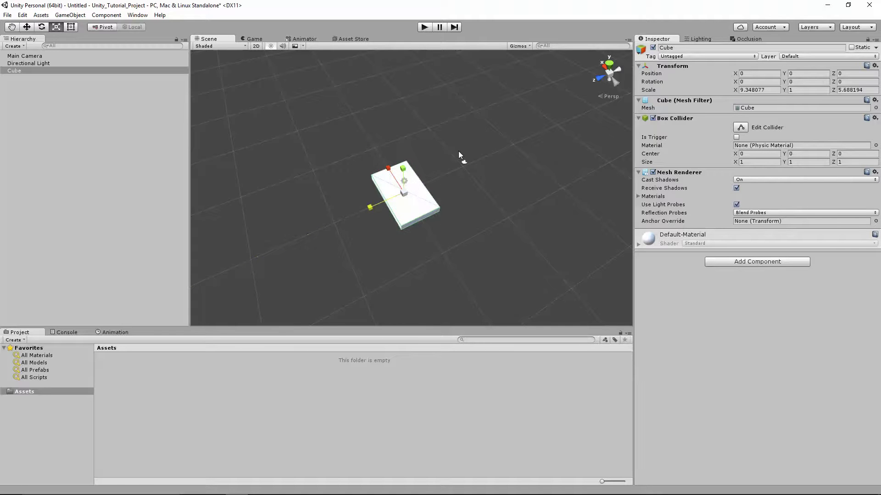
pyautogui.moveTo(388, 168); pyautogui.dragTo(379, 158)
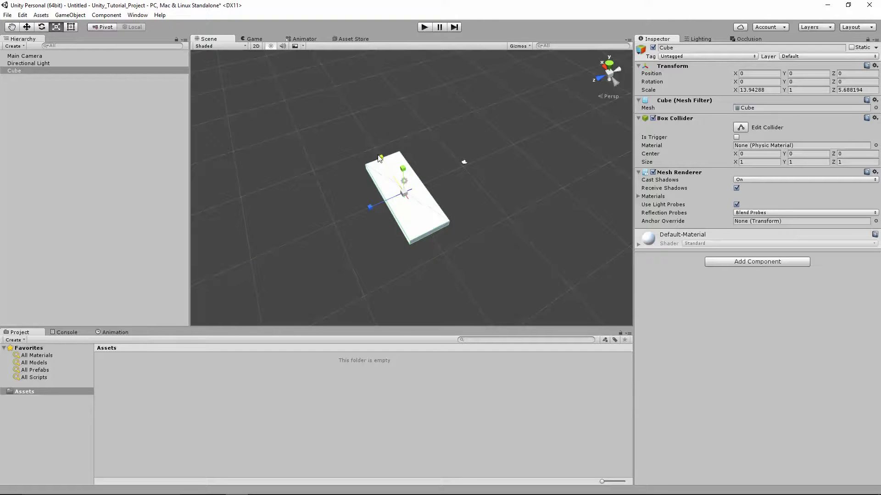
pyautogui.moveTo(370, 211); pyautogui.dragTo(392, 174)
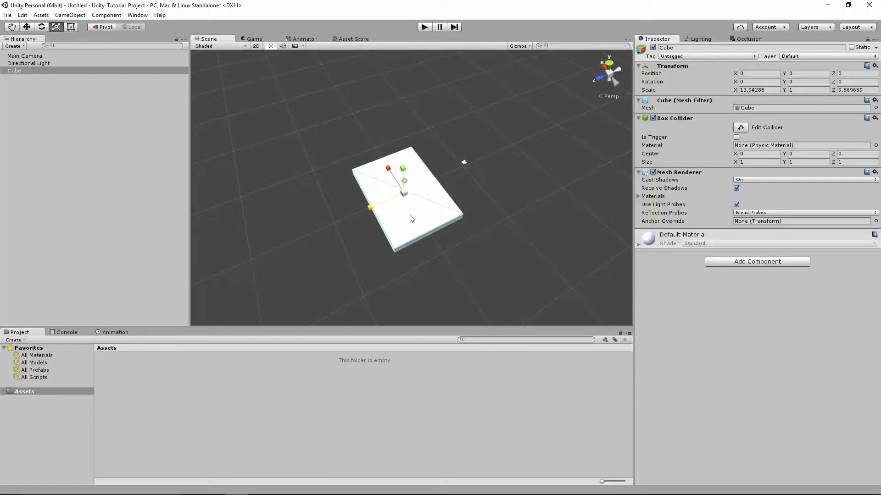
# Rescale the cube into a thin, large floor of about 22.8 × 0.1 × 15.7 and clear the selection
pyautogui.keyDown('alt'); pyautogui.moveTo(411, 219); pyautogui.dragTo(364, 173); pyautogui.keyUp('alt')
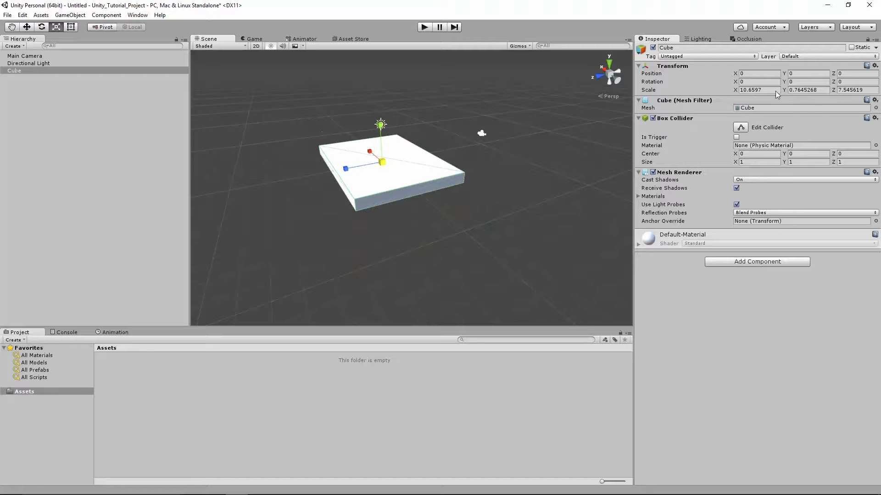
pyautogui.moveTo(347, 170); pyautogui.dragTo(387, 159)
pyautogui.scroll(3, 405, 157)
pyautogui.scroll(-3, 405, 158)
pyautogui.click(450, 95)
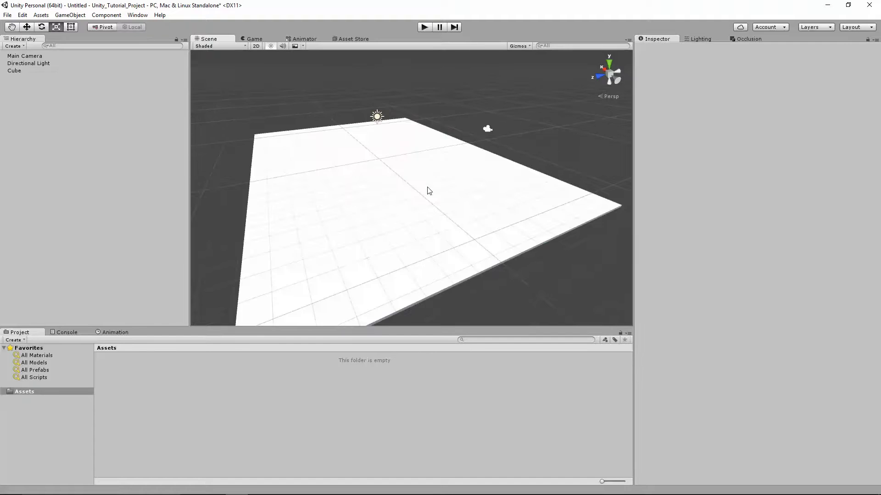
pyautogui.keyDown('alt'); pyautogui.moveTo(427, 191); pyautogui.dragTo(417, 166); pyautogui.keyUp('alt')
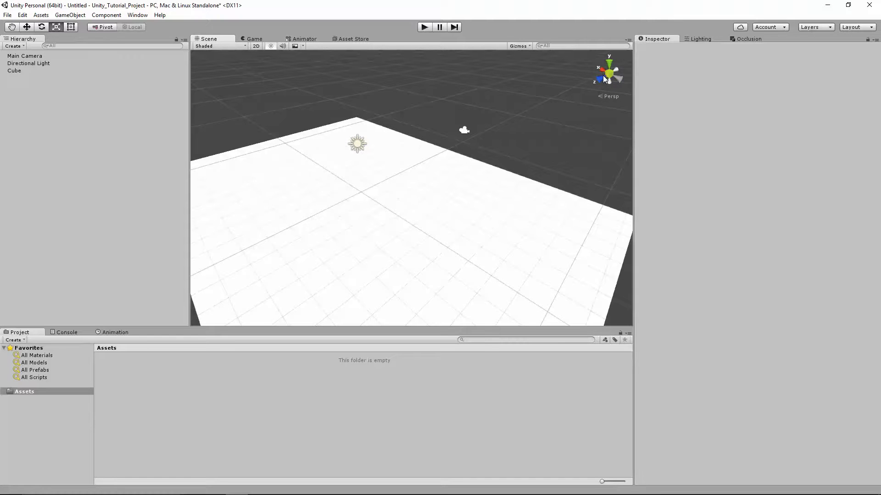
pyautogui.press('q')
pyautogui.moveTo(448, 169); pyautogui.dragTo(467, 217)
pyautogui.scroll(-3, 463, 179)
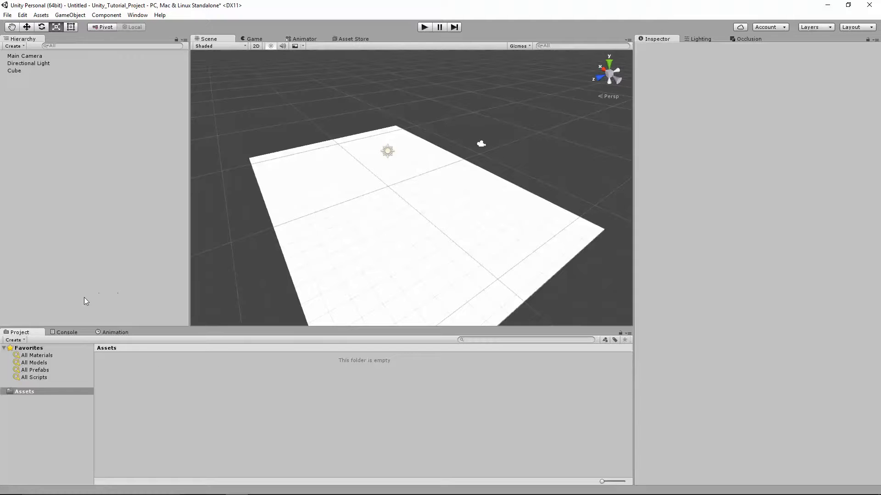
# Create a new material in the Assets folder and name it Blue
pyautogui.click(25, 342)
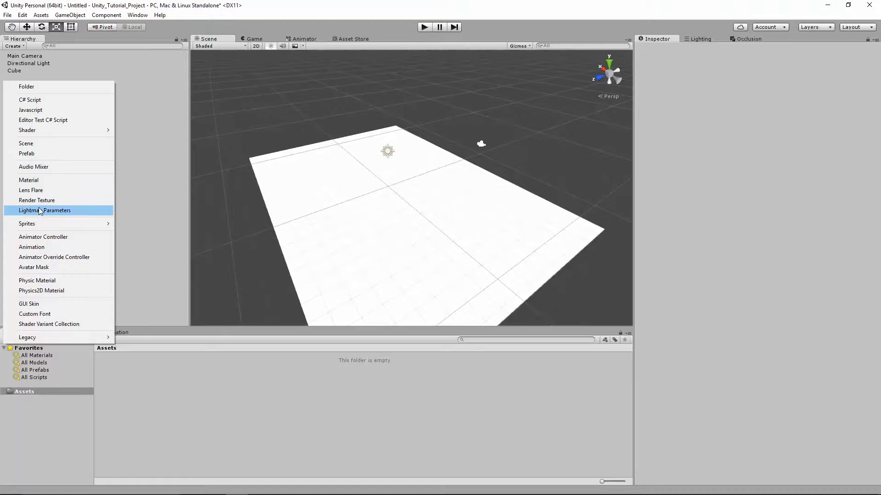
pyautogui.click(29, 180)
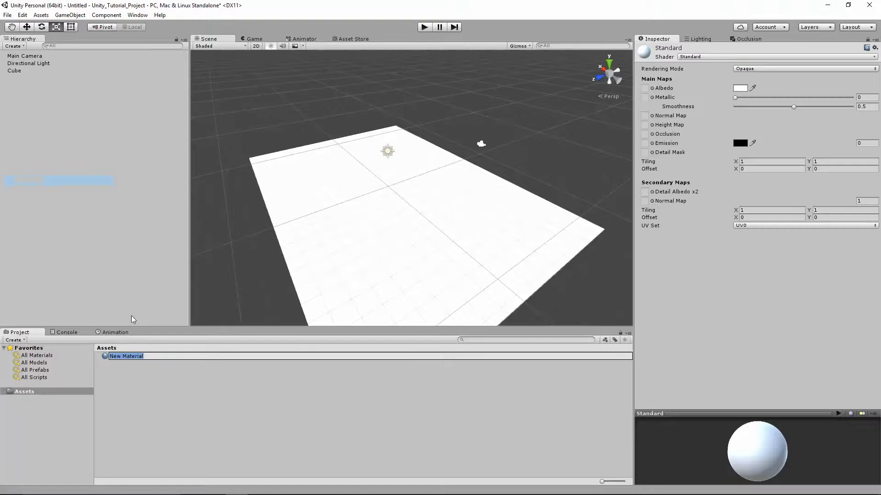
pyautogui.write('Blue')
pyautogui.press('Return')
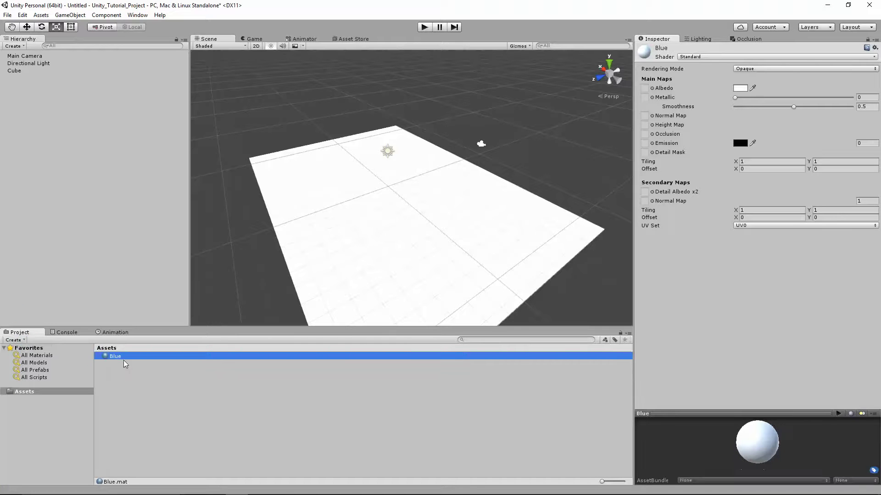
pyautogui.click(118, 357)
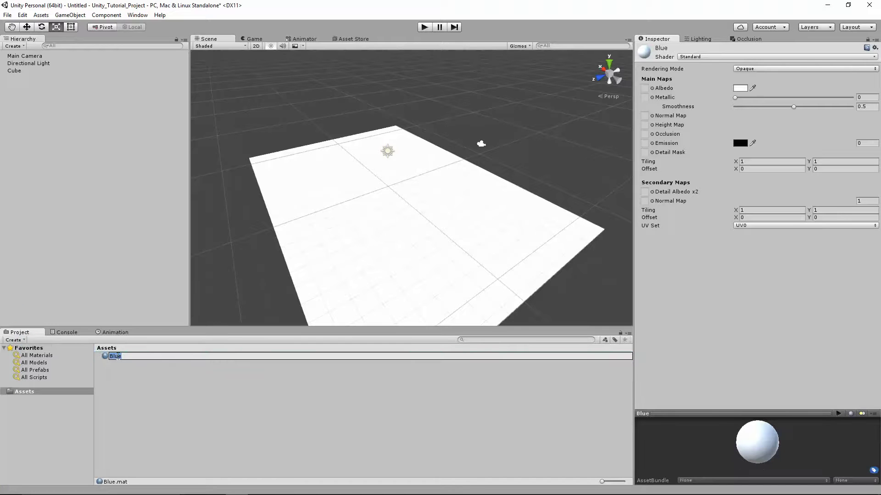
pyautogui.press('Return')
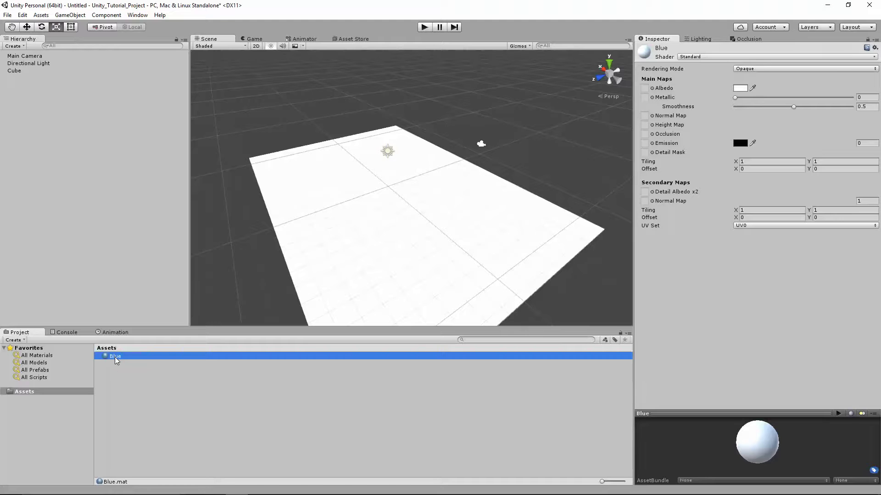
pyautogui.click(115, 359)
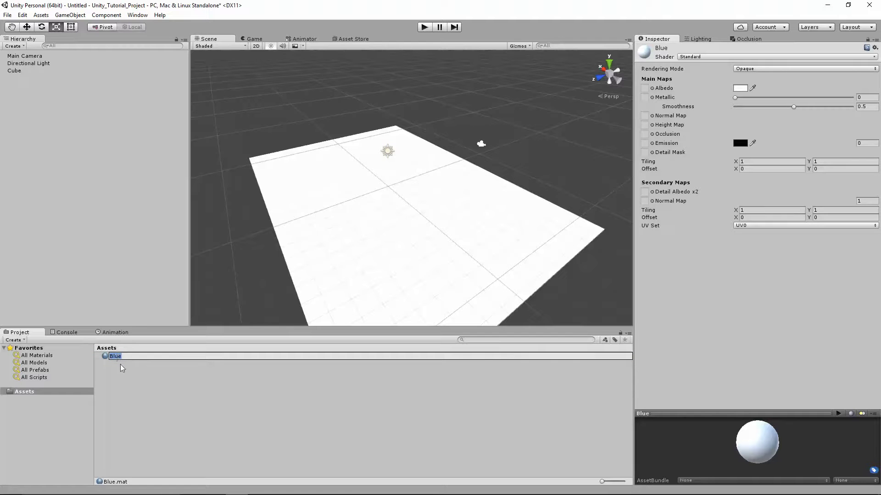
pyautogui.press('Return')
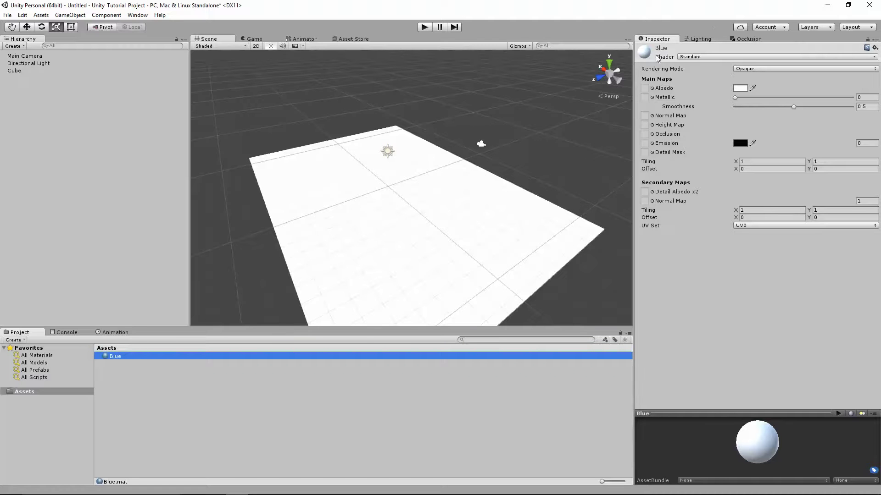
# Set the Blue material's albedo colour to light blue 049DC4FF and deselect the material
pyautogui.click(742, 89)
pyautogui.click(95, 78)
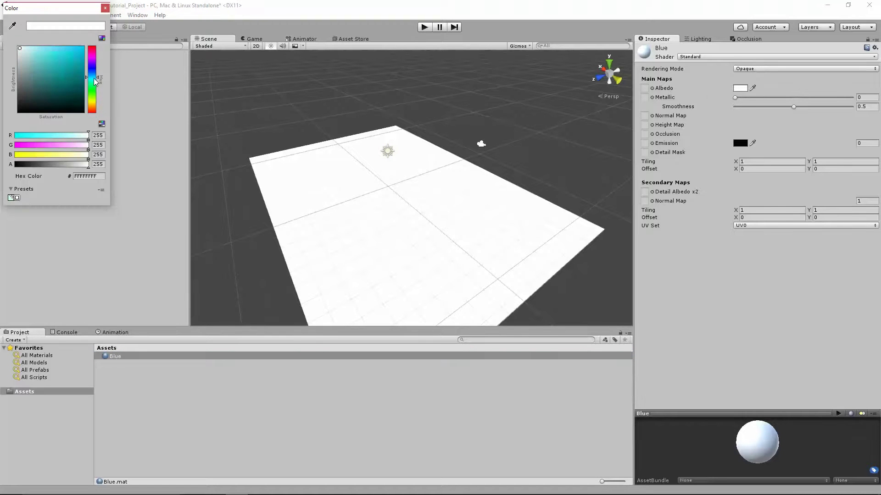
pyautogui.moveTo(78, 75); pyautogui.dragTo(81, 63)
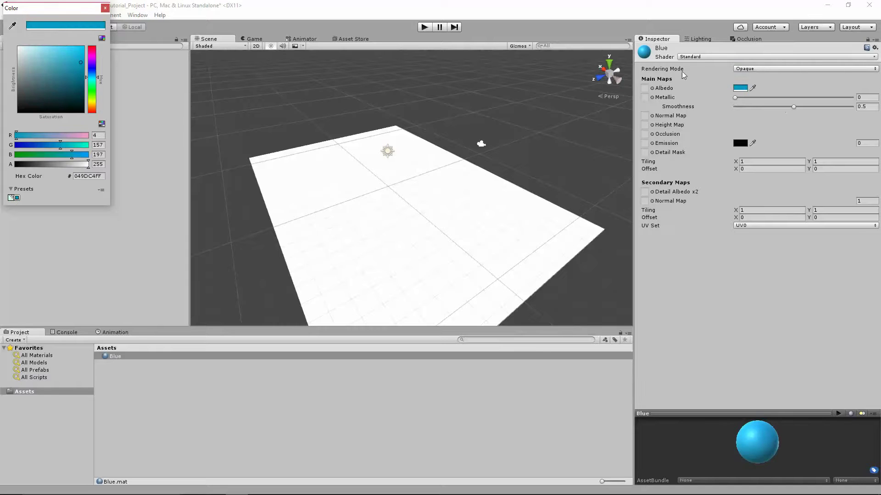
pyautogui.moveTo(40, 11); pyautogui.dragTo(104, 48)
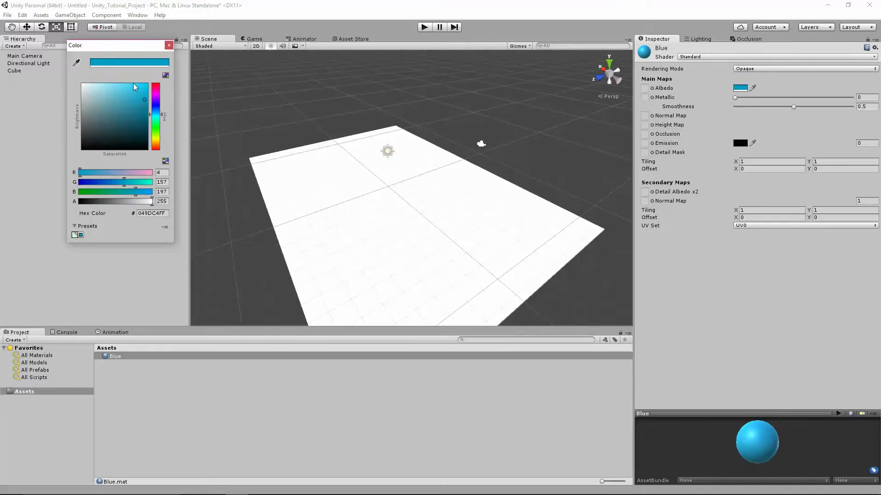
pyautogui.click(169, 46)
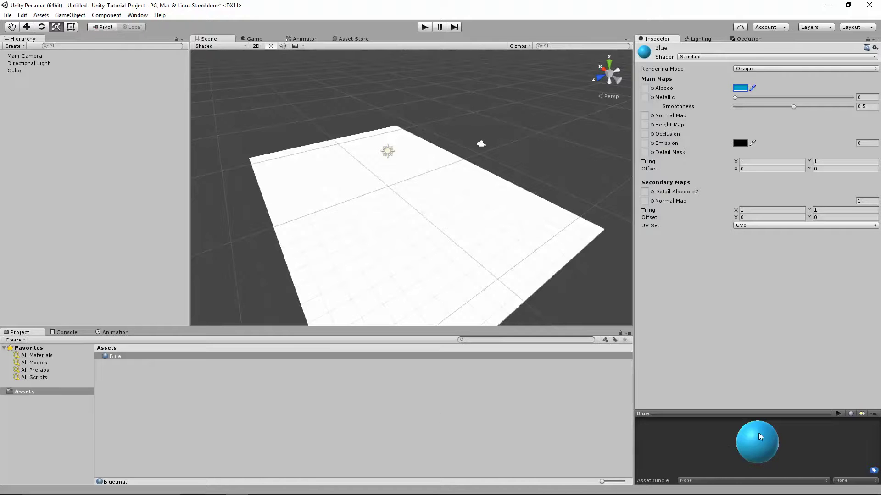
pyautogui.click(173, 397)
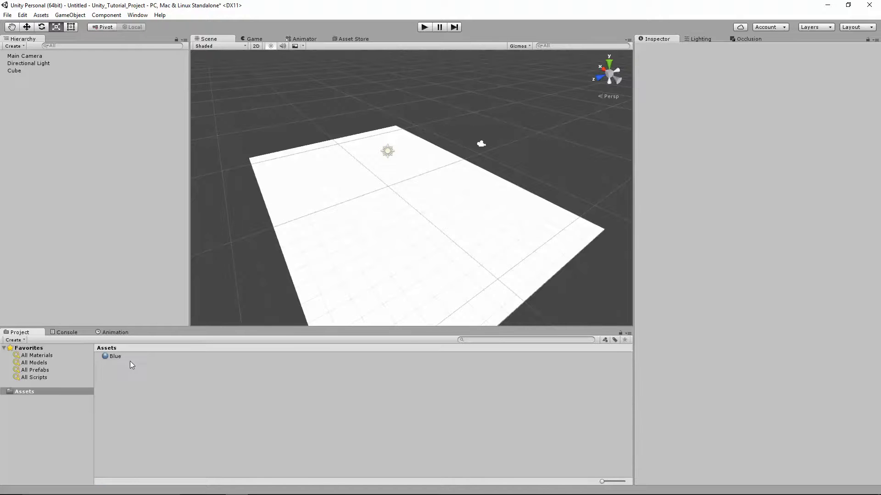
# Apply the Blue material to the flattened cube and select the cube
pyautogui.click(115, 356)
pyautogui.moveTo(120, 358); pyautogui.dragTo(385, 246)
pyautogui.click(371, 235)
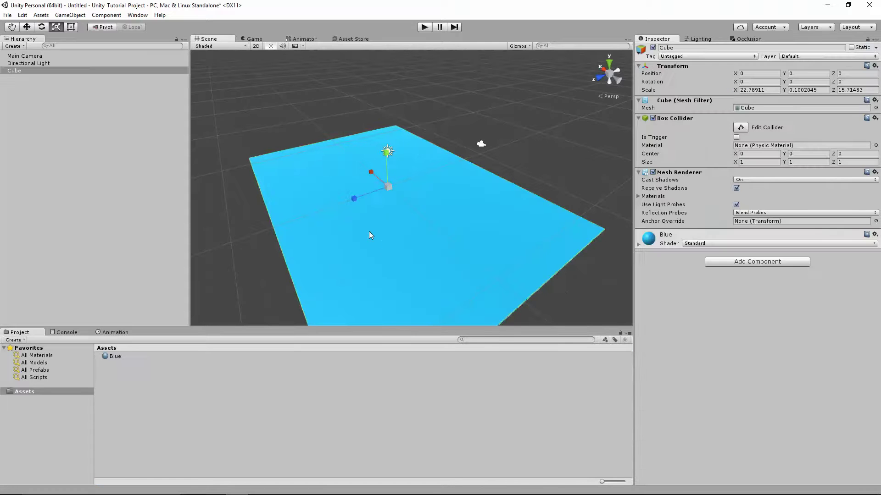
pyautogui.click(25, 72)
pyautogui.moveTo(114, 358); pyautogui.dragTo(752, 305)
# Clear the selection and examine the blue floor in the scene from different angles and distances
pyautogui.scroll(4, 509, 260)
pyautogui.moveTo(498, 230); pyautogui.dragTo(472, 248, button='right')
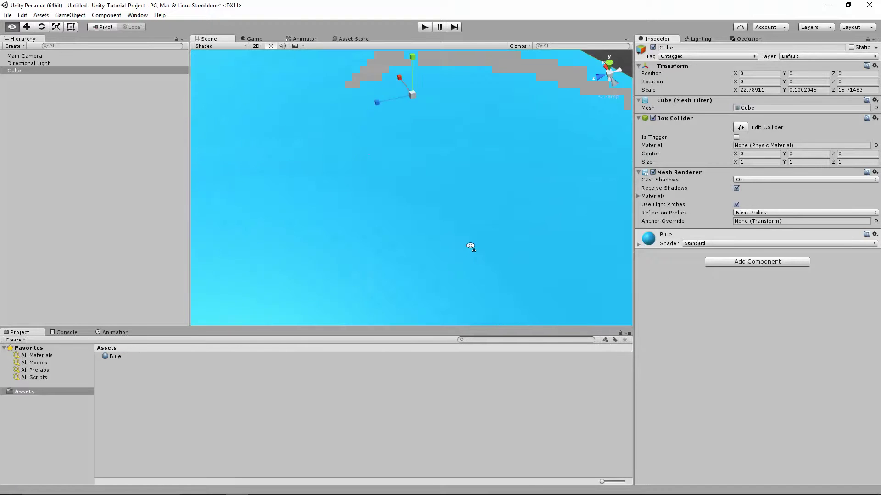
pyautogui.moveTo(484, 298); pyautogui.dragTo(500, 201, button='right')
pyautogui.scroll(-6, 477, 261)
pyautogui.scroll(3, 479, 262)
pyautogui.click(500, 202)
pyautogui.moveTo(431, 206); pyautogui.dragTo(459, 226, button='middle')
pyautogui.scroll(3, 460, 227)
pyautogui.scroll(-3, 480, 230)
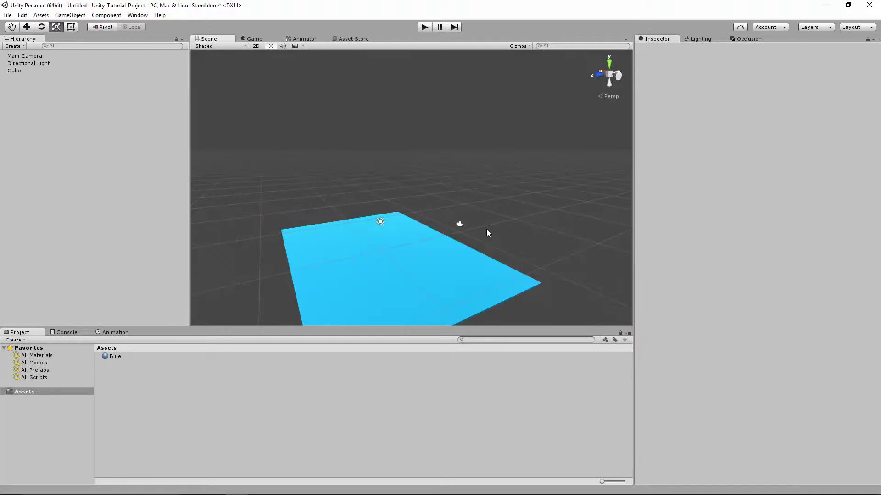
pyautogui.moveTo(487, 231); pyautogui.dragTo(503, 223, button='right')
pyautogui.moveTo(503, 223); pyautogui.dragTo(466, 248, button='middle')
pyautogui.scroll(2, 467, 247)
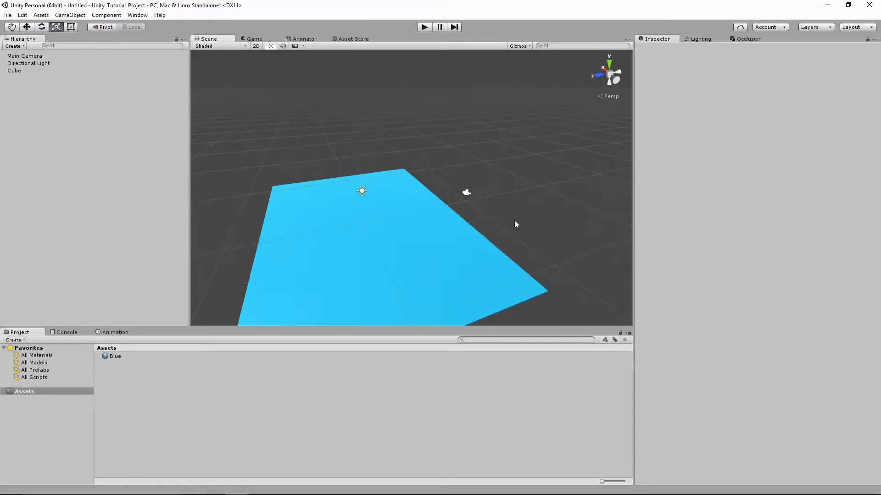
# Add a second cube to the scene as a new 3D object
pyautogui.moveTo(515, 224); pyautogui.dragTo(477, 236, button='right')
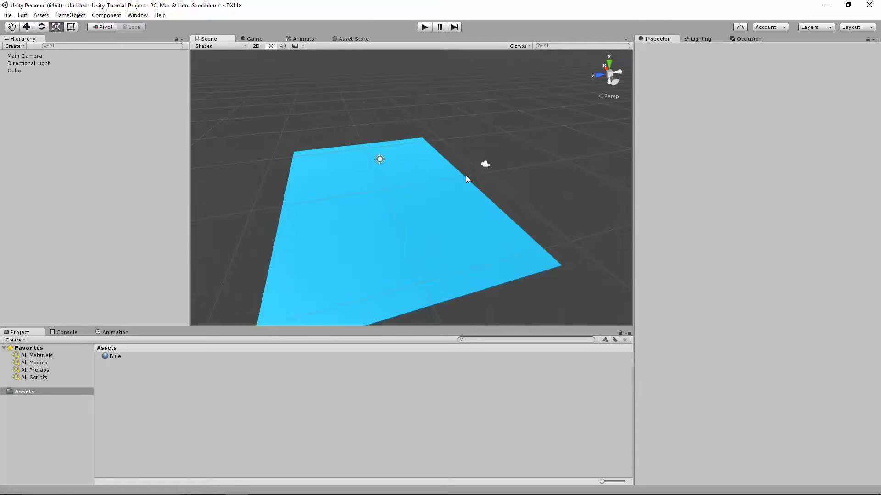
pyautogui.click(14, 46)
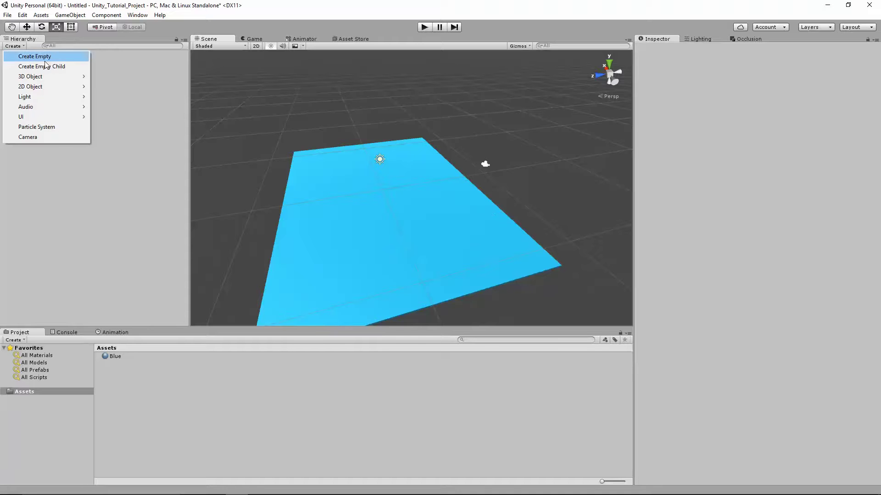
pyautogui.moveTo(40, 81)
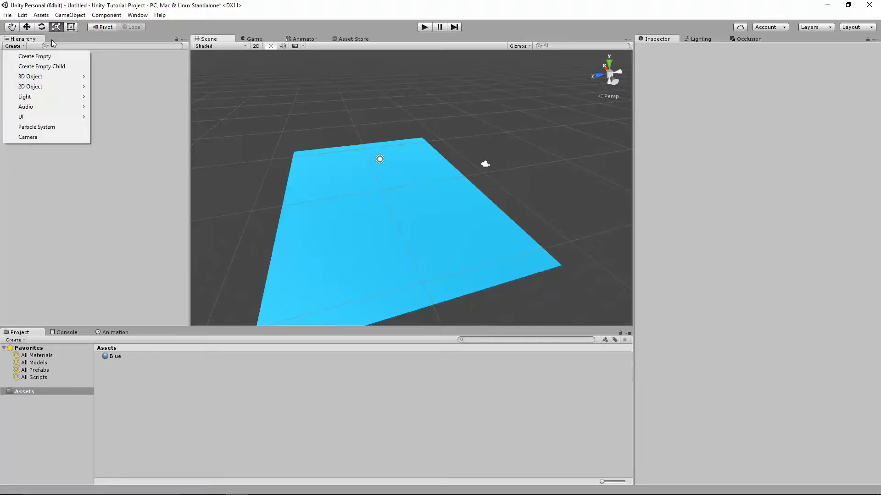
pyautogui.click(136, 98)
pyautogui.click(13, 46)
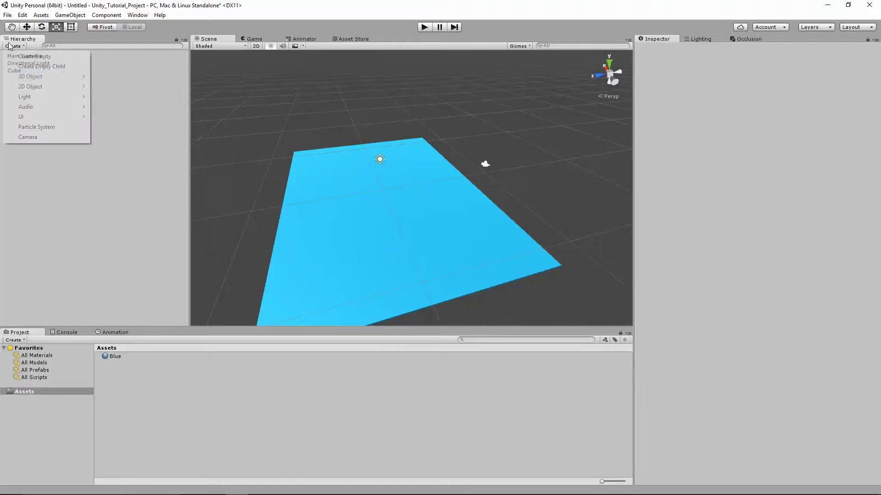
pyautogui.click(150, 79)
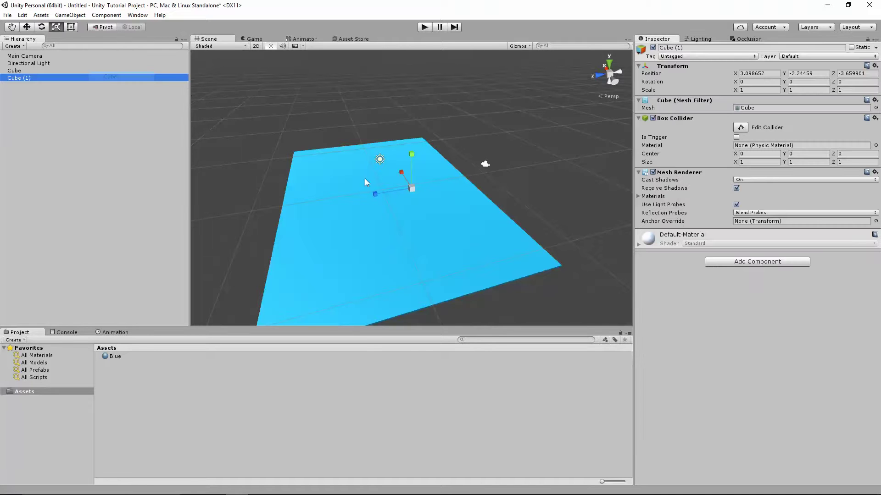
# Move the new cube up near the blue floor's far corner and scale it uniformly to about 4.54
pyautogui.press('e')
pyautogui.press('w')
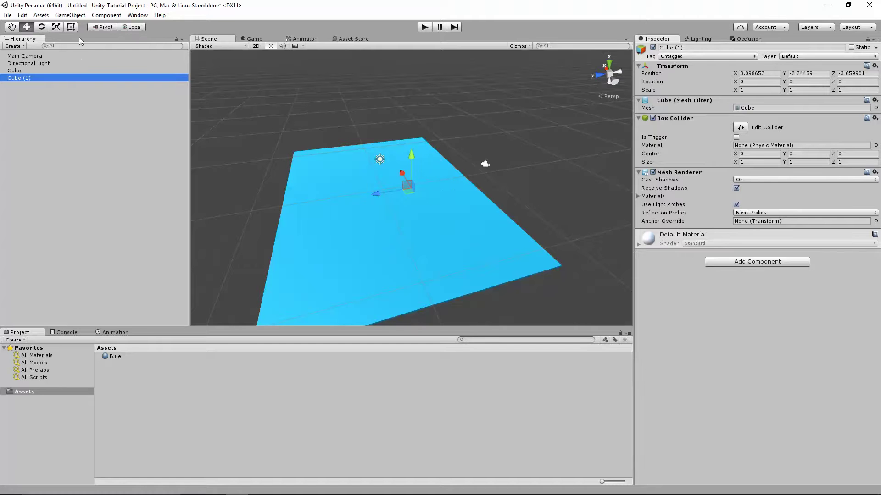
pyautogui.click(27, 28)
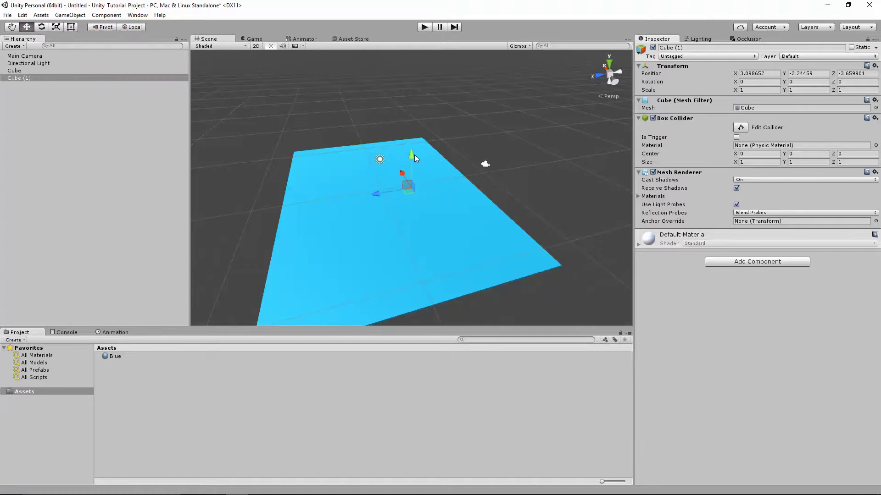
pyautogui.moveTo(414, 155); pyautogui.dragTo(463, 168)
pyautogui.click(58, 27)
pyautogui.scroll(1, 256, 164)
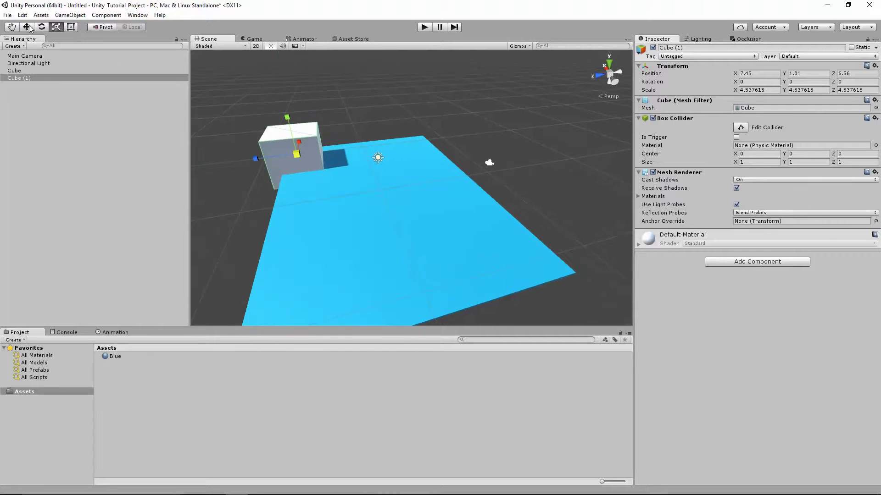
# Move the enlarged cube onto the floor, to about X 4.79, Y 1.22, Z 4.56
pyautogui.press('w')
pyautogui.moveTo(256, 156); pyautogui.dragTo(325, 166)
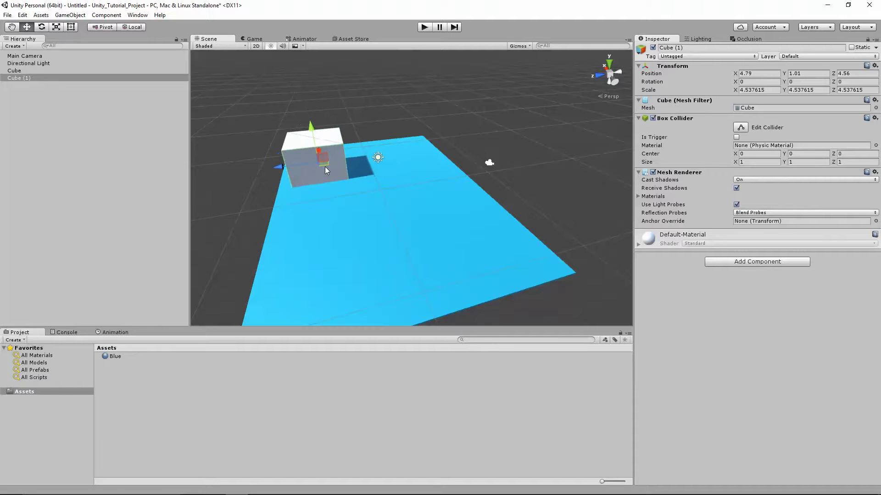
pyautogui.moveTo(315, 130); pyautogui.dragTo(314, 127)
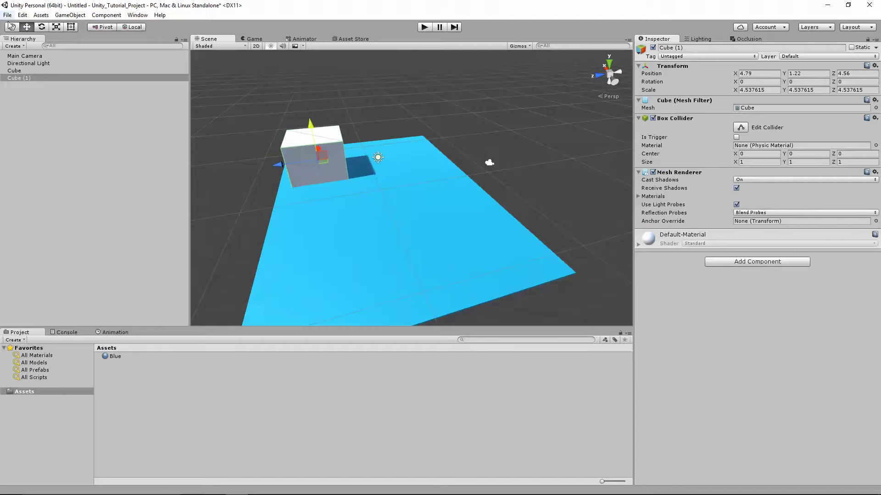
# Add a third cube and place it on the floor beside the large one, at about X -1.65, Y 0.59, Z 5.1
pyautogui.click(14, 46)
pyautogui.moveTo(43, 77)
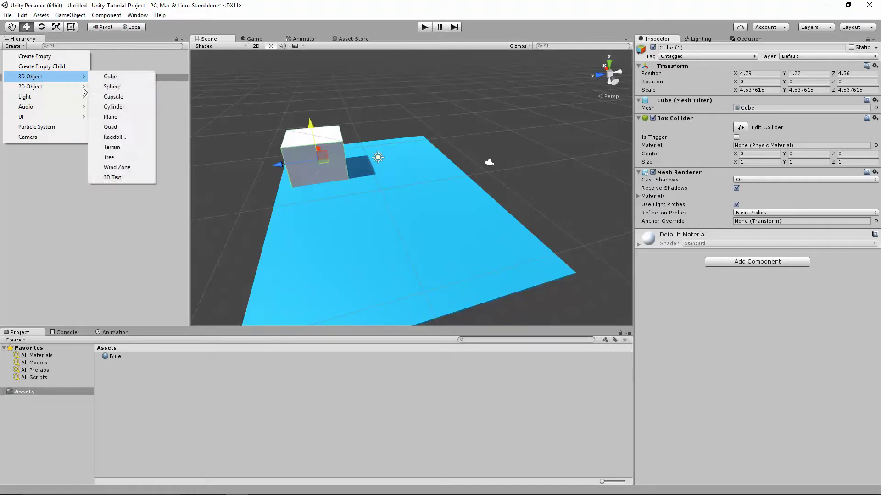
pyautogui.click(133, 78)
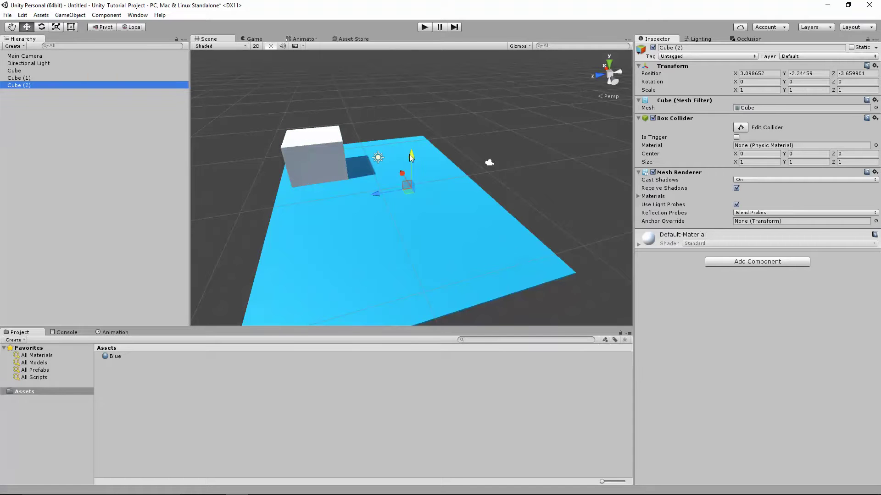
pyautogui.moveTo(404, 179); pyautogui.dragTo(412, 164)
pyautogui.moveTo(345, 207); pyautogui.dragTo(297, 170)
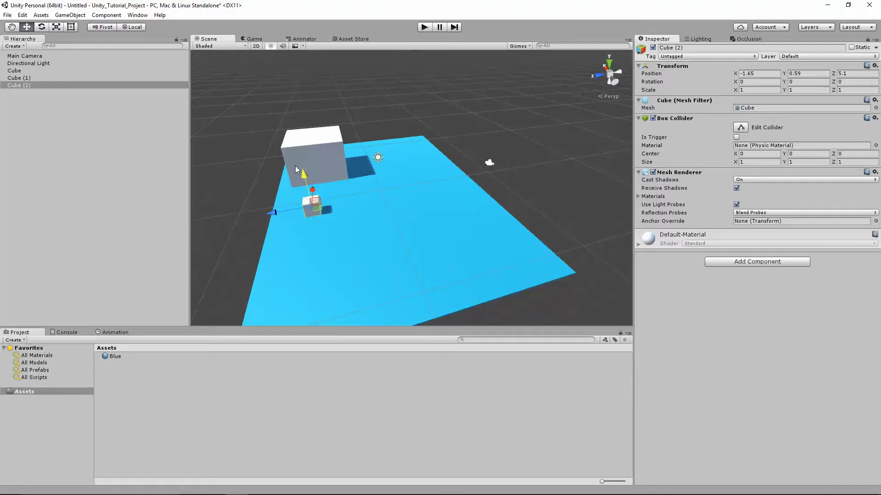
# Clear the selection and preview the scene through the camera in the Game view, returning to the Scene view
pyautogui.click(393, 137)
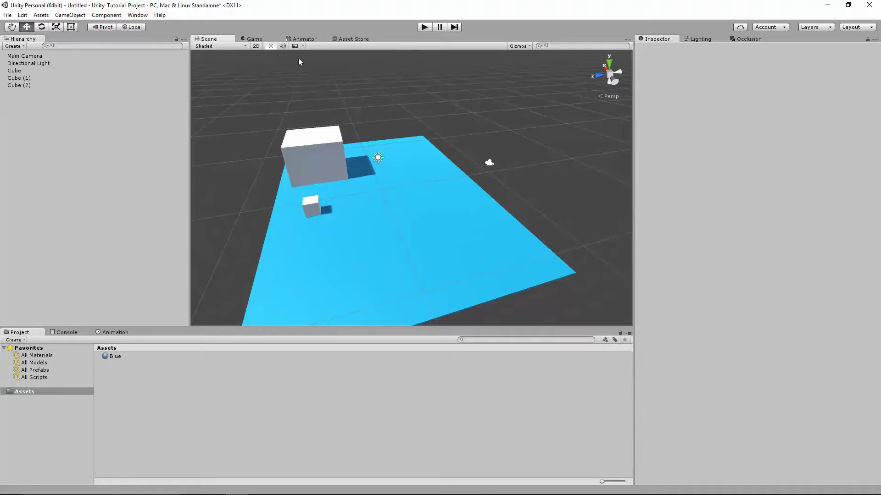
pyautogui.click(252, 39)
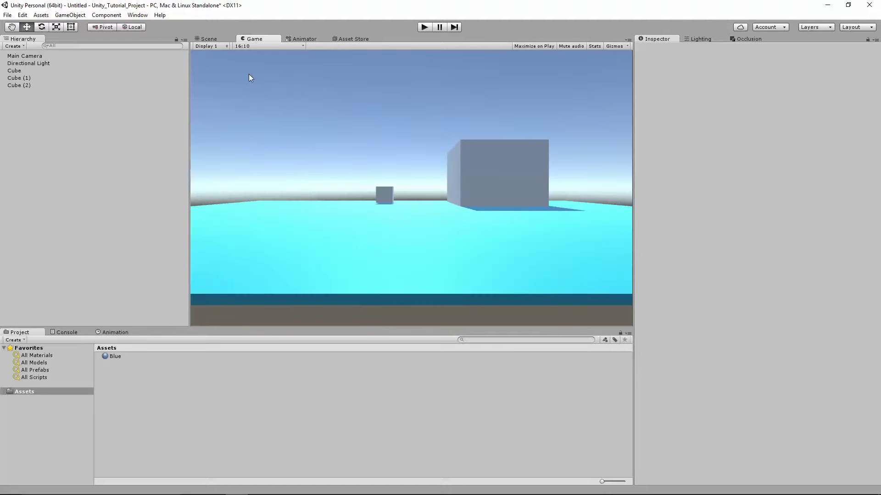
pyautogui.click(208, 39)
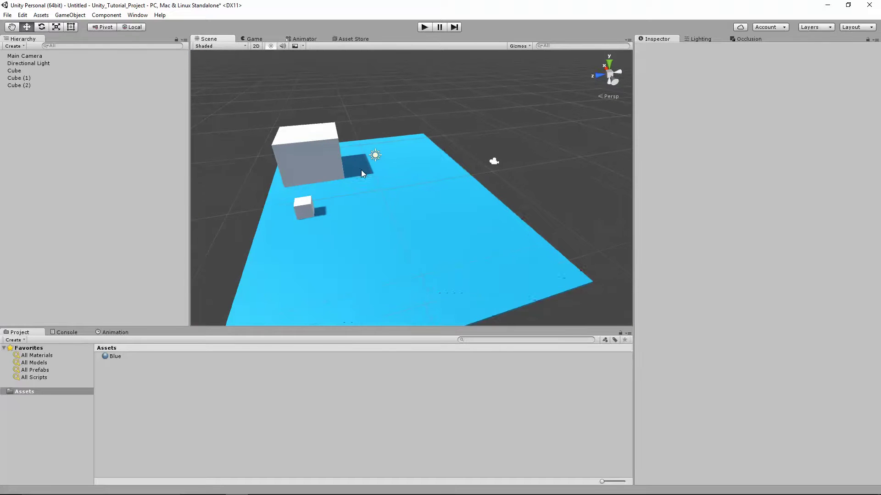
# Select the three cube entries in turn to identify which scene object each one refers to
pyautogui.click(14, 72)
pyautogui.click(20, 85)
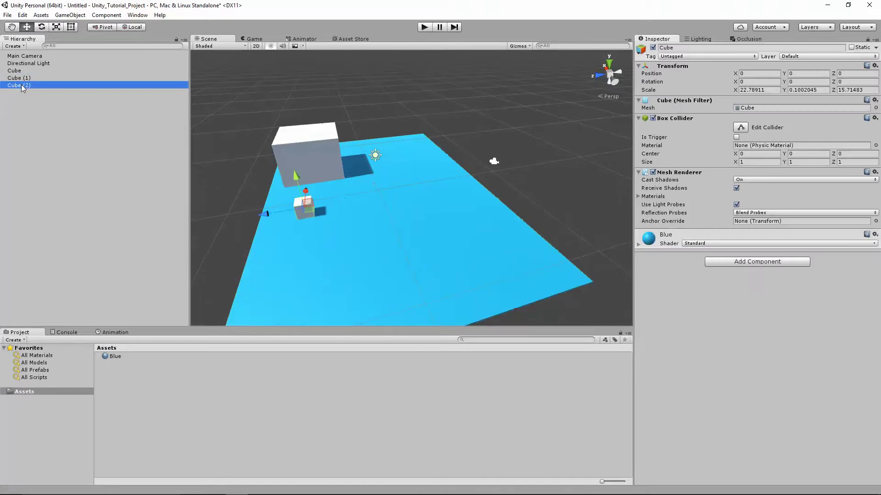
pyautogui.click(20, 78)
pyautogui.click(19, 71)
pyautogui.click(26, 79)
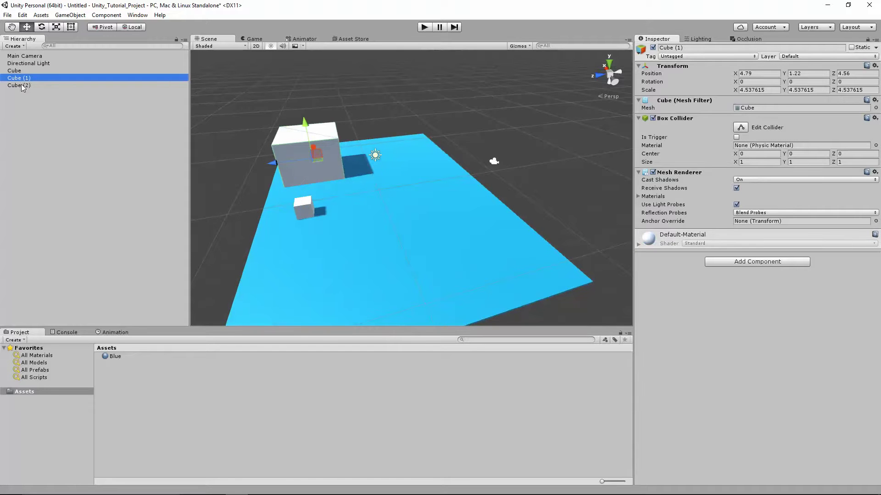
pyautogui.click(22, 86)
# Rename the flattened blue cube as Ground
pyautogui.click(15, 72)
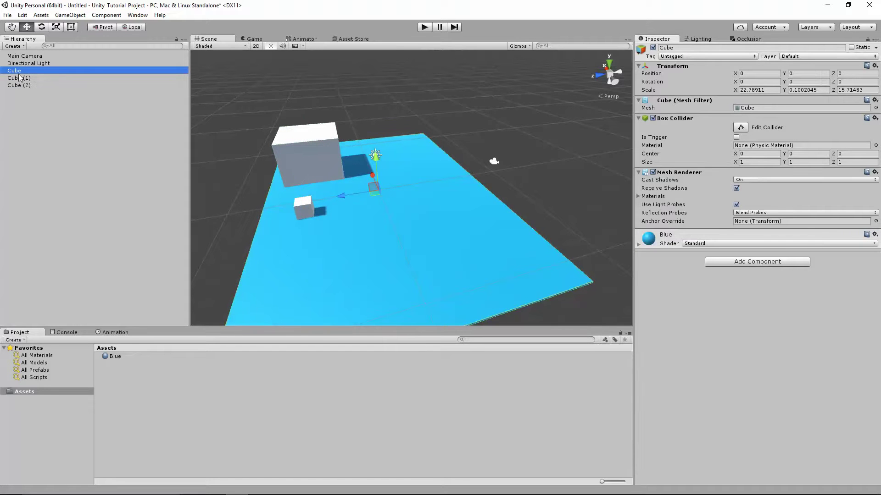
pyautogui.click(17, 72)
pyautogui.write('Ground')
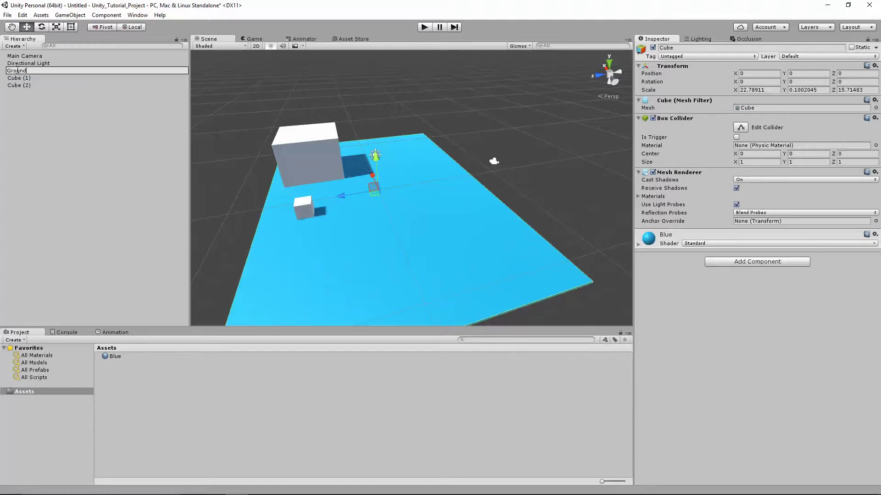
pyautogui.press('Return')
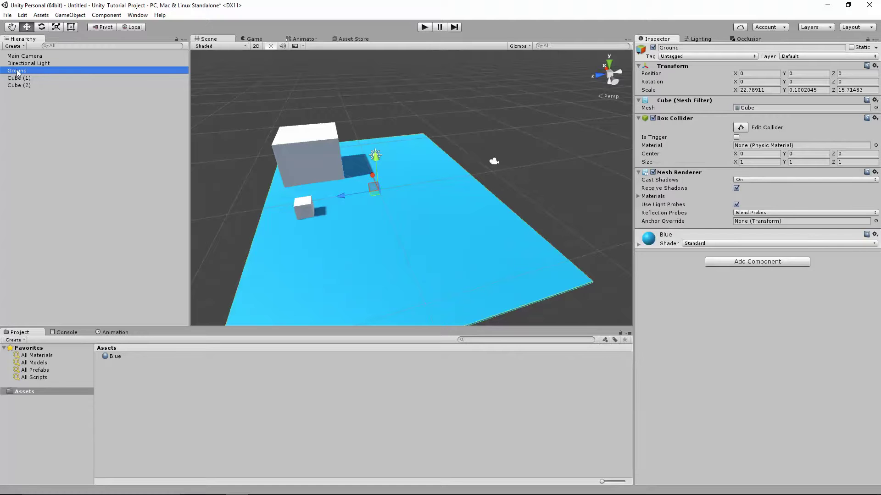
pyautogui.click(17, 71)
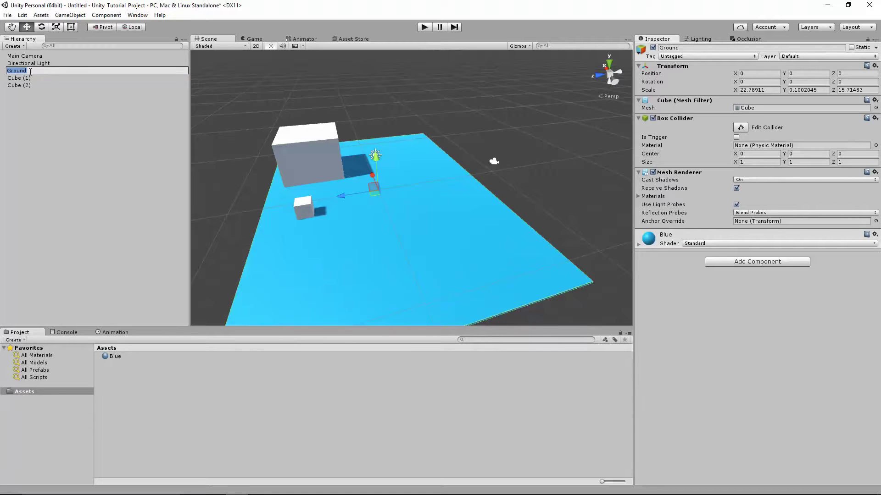
pyautogui.press('Return')
# Examine the ground and the two cubes from different angles and distances, clearing the selection
pyautogui.scroll(-2, 381, 223)
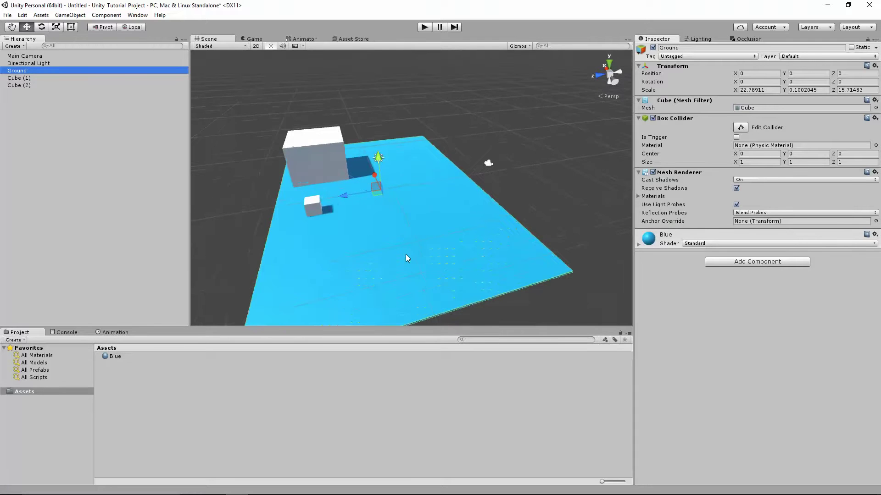
pyautogui.keyDown('alt'); pyautogui.moveTo(406, 257); pyautogui.dragTo(451, 232); pyautogui.keyUp('alt')
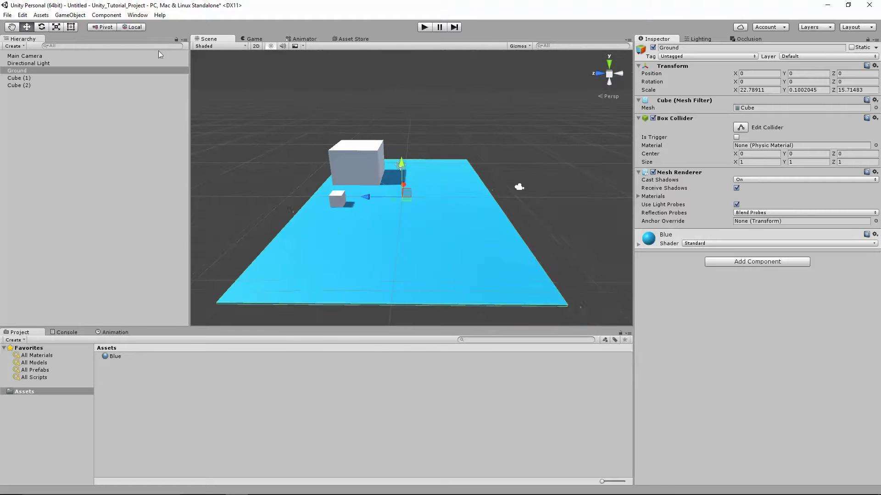
pyautogui.click(73, 15)
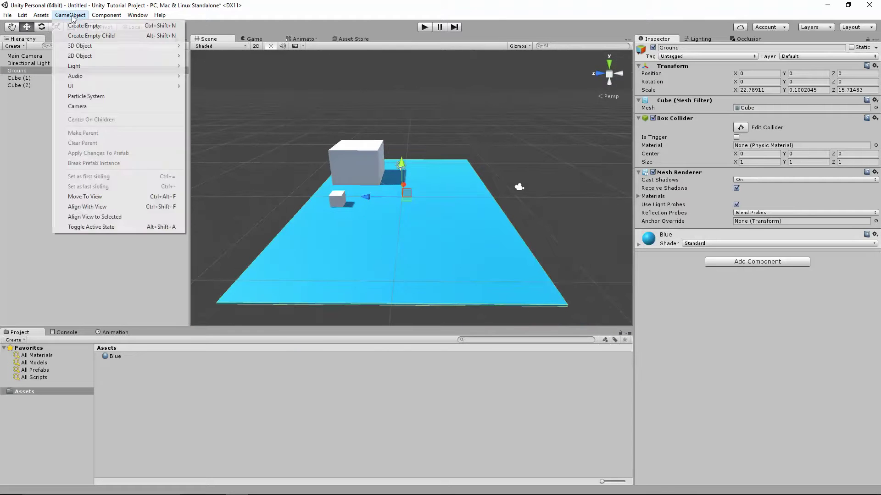
pyautogui.click(47, 14)
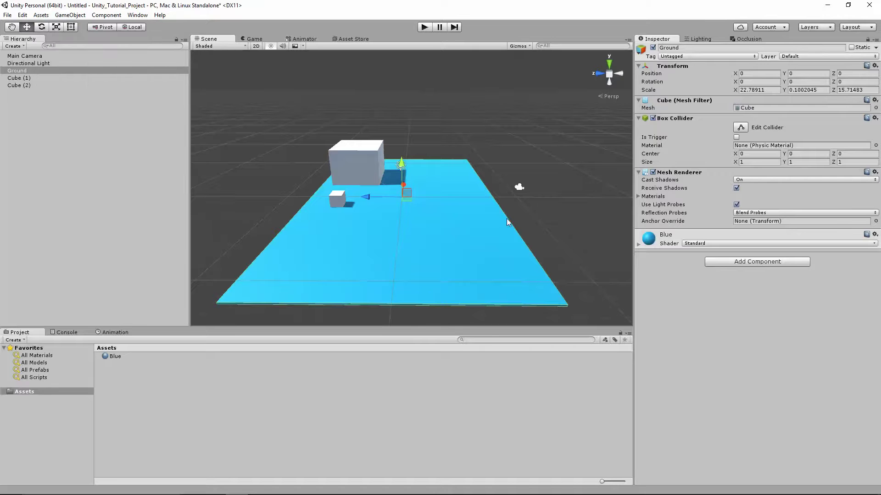
pyautogui.scroll(5, 445, 197)
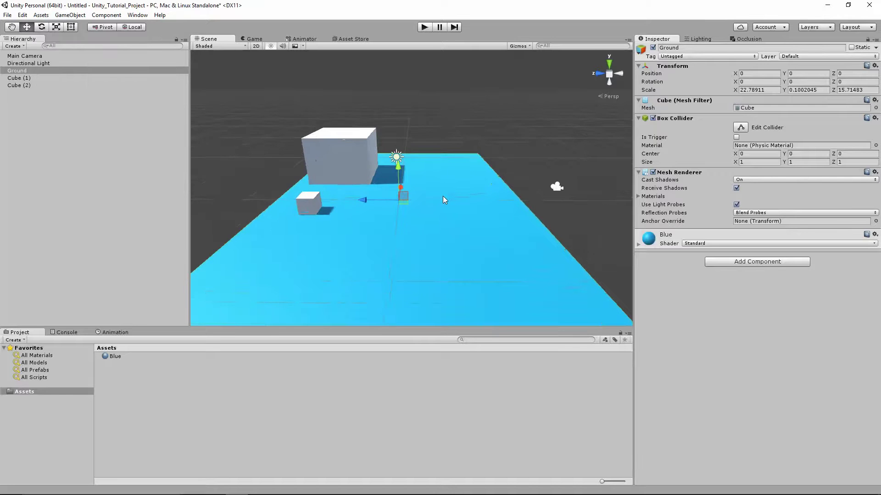
pyautogui.click(442, 159)
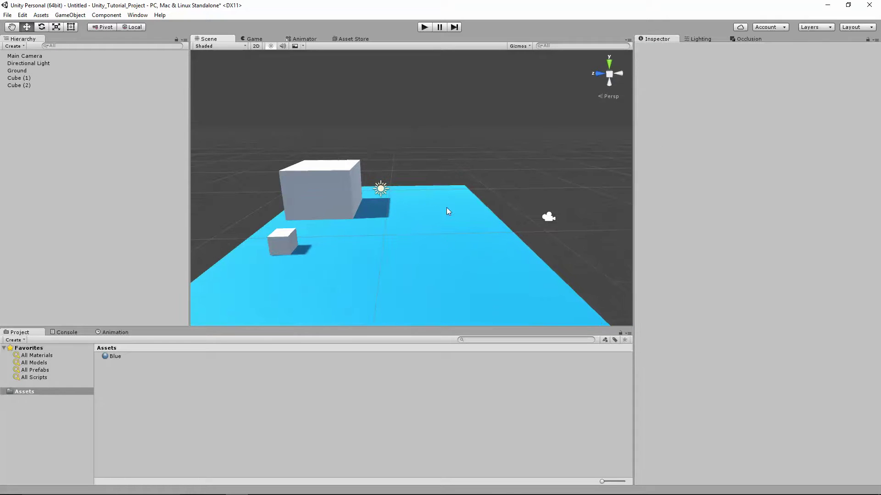
pyautogui.keyDown('alt'); pyautogui.moveTo(448, 206); pyautogui.dragTo(526, 258); pyautogui.keyUp('alt')
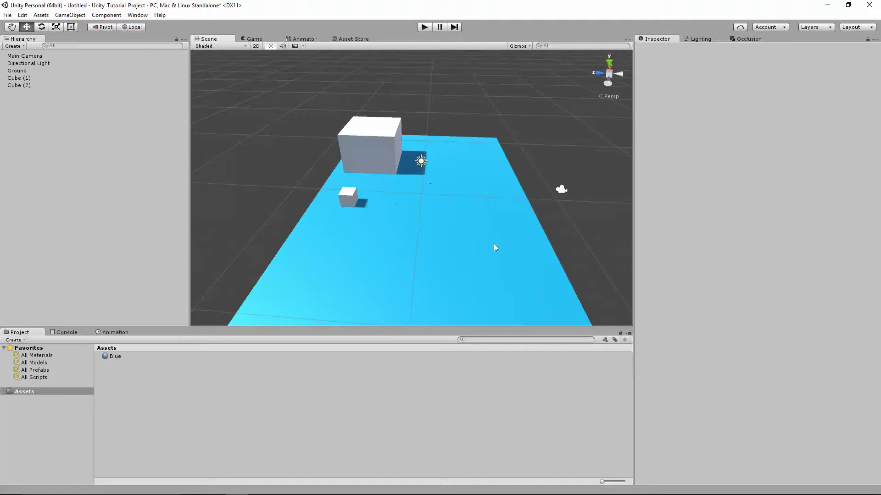
pyautogui.keyDown('alt'); pyautogui.moveTo(502, 285); pyautogui.dragTo(427, 203); pyautogui.keyUp('alt')
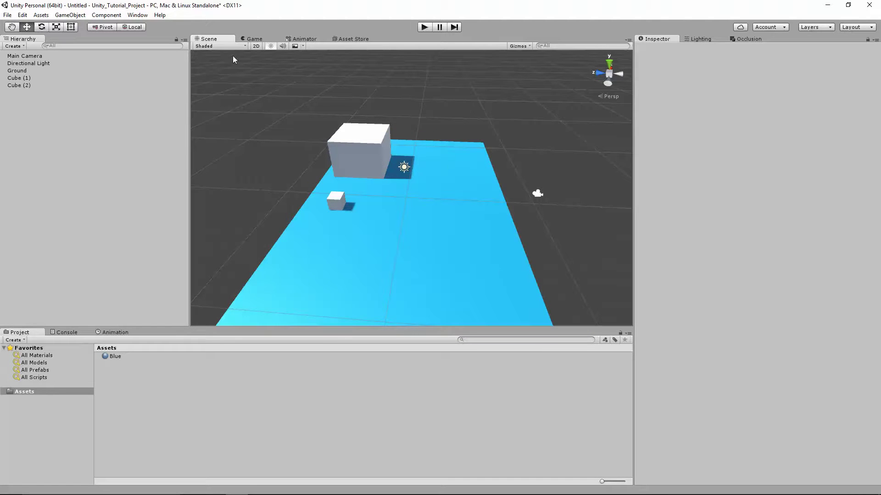
# Import the complete Characters standard package into the project
pyautogui.click(41, 15)
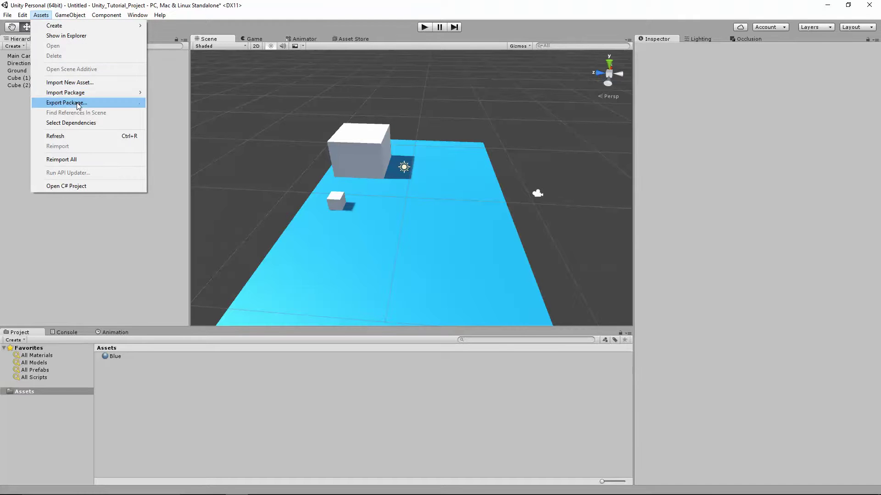
pyautogui.moveTo(92, 93)
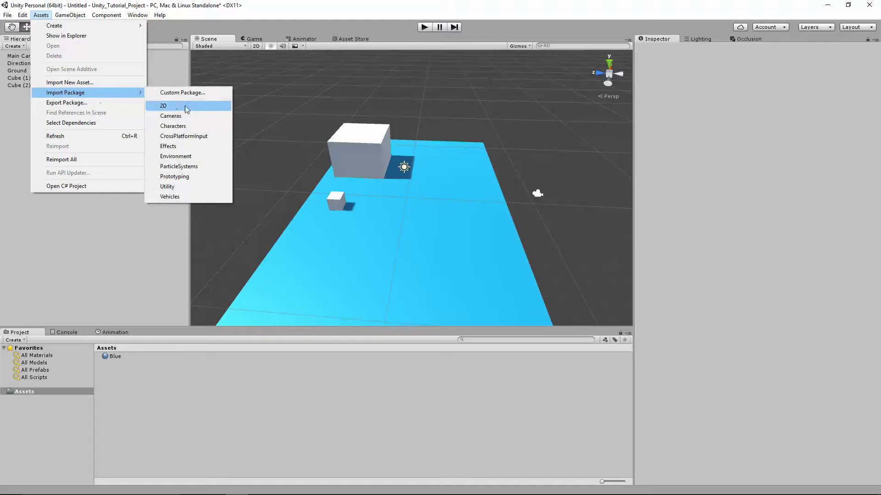
pyautogui.click(196, 126)
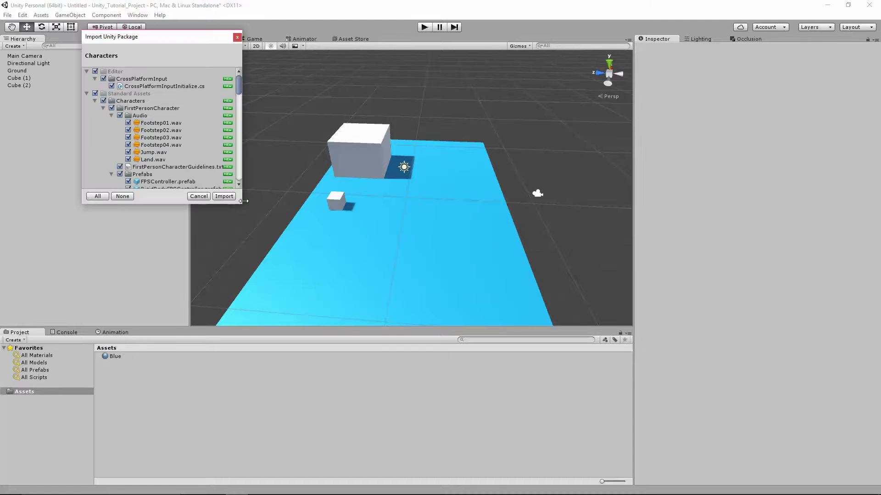
pyautogui.click(223, 196)
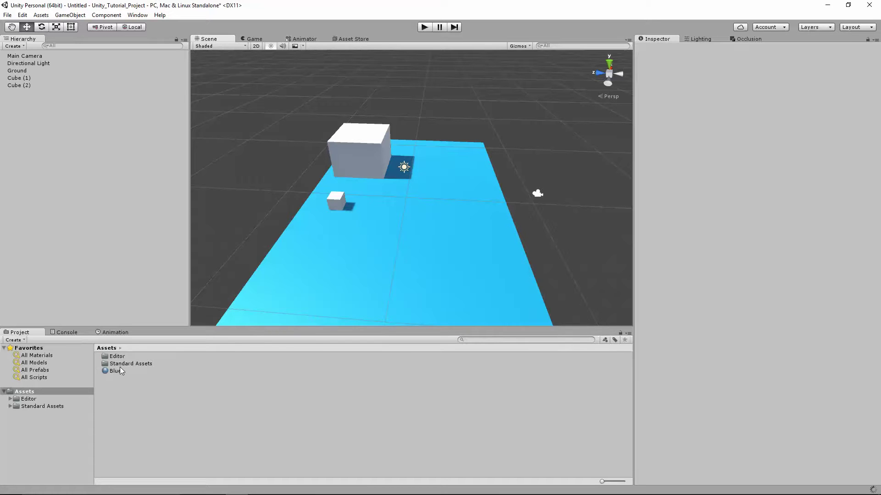
# Open the Prefabs folder of FirstPersonCharacter inside the Characters folder of Standard Assets
pyautogui.click(119, 365)
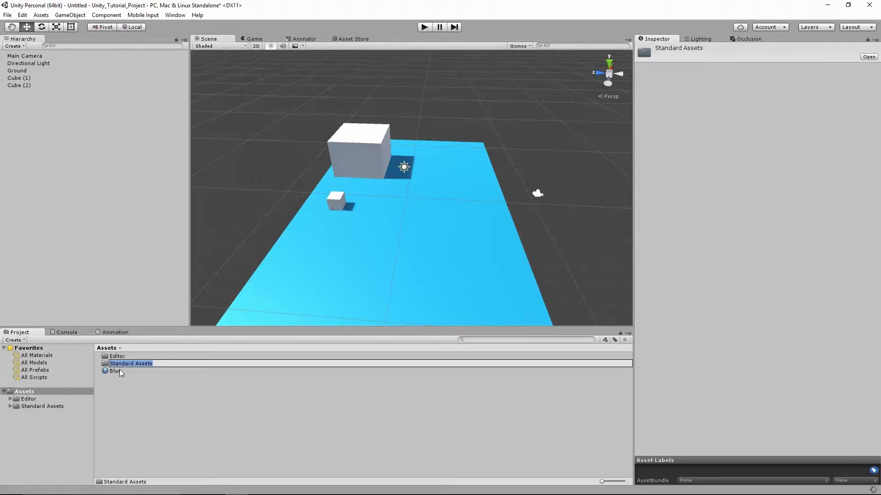
pyautogui.click(102, 358)
pyautogui.click(104, 364)
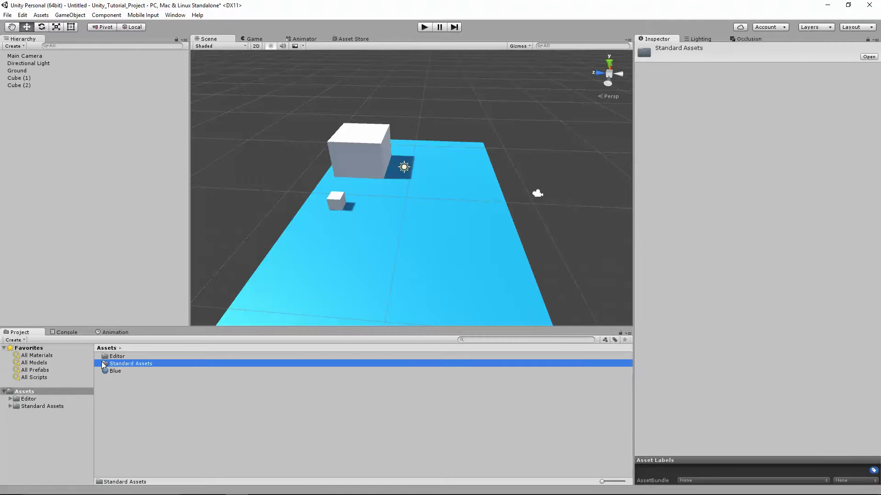
pyautogui.doubleClick(104, 365)
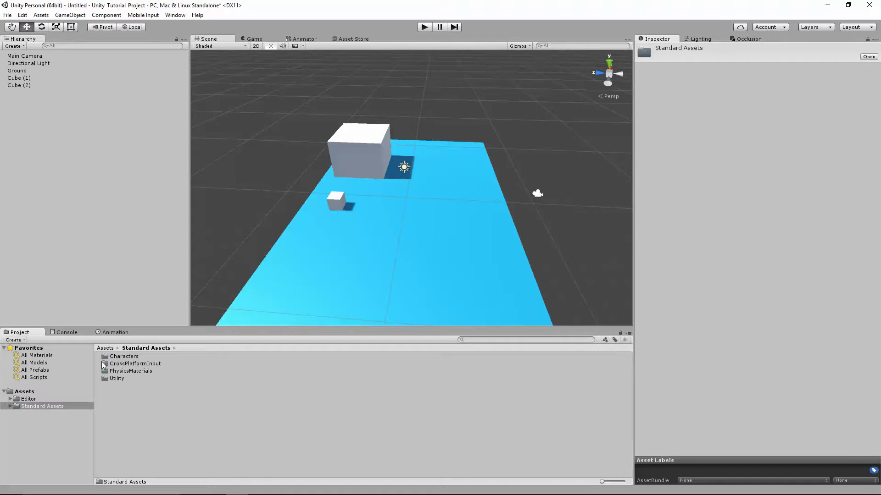
pyautogui.doubleClick(128, 358)
pyautogui.doubleClick(130, 357)
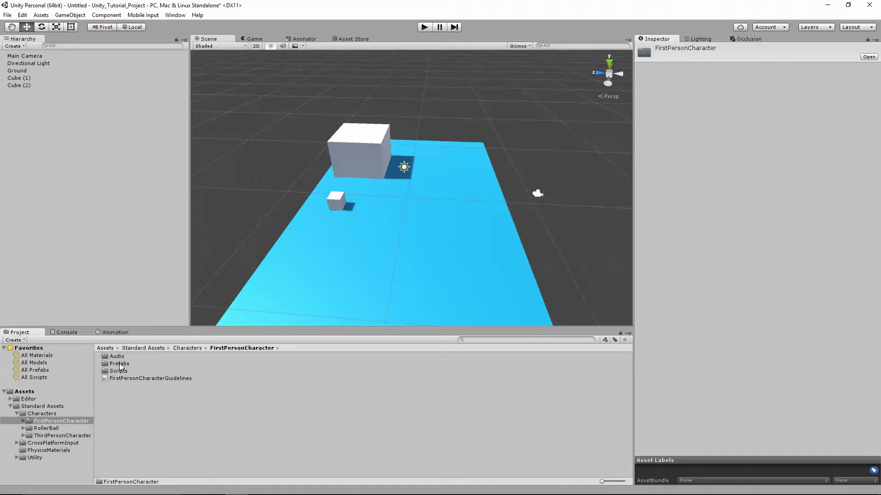
pyautogui.doubleClick(119, 365)
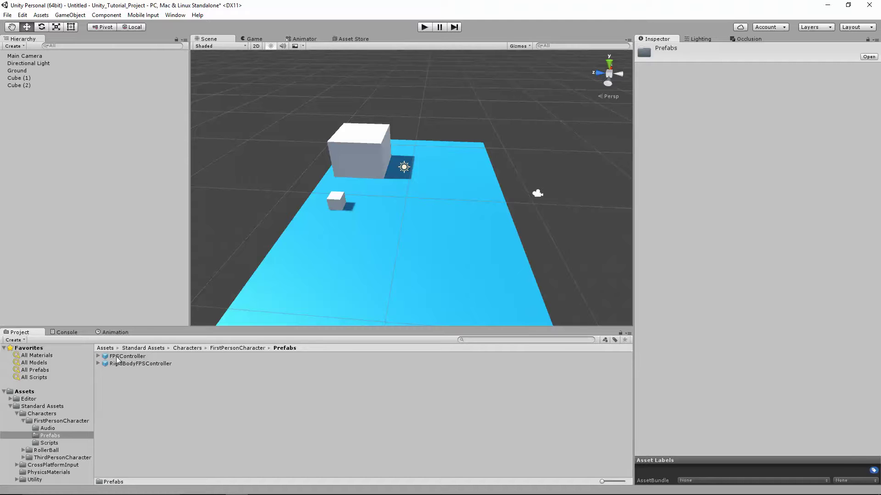
# Add the FPSController prefab to the scene at position 0, 0, 0 and focus the view on it
pyautogui.moveTo(117, 359); pyautogui.dragTo(397, 276)
pyautogui.moveTo(414, 241); pyautogui.dragTo(86, 178)
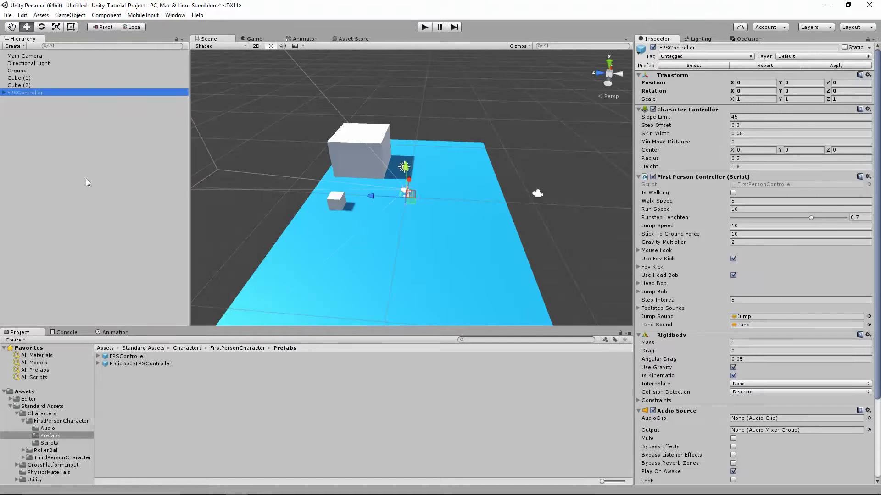
pyautogui.click(25, 92)
pyautogui.click(32, 119)
pyautogui.click(23, 93)
pyautogui.doubleClick(24, 92)
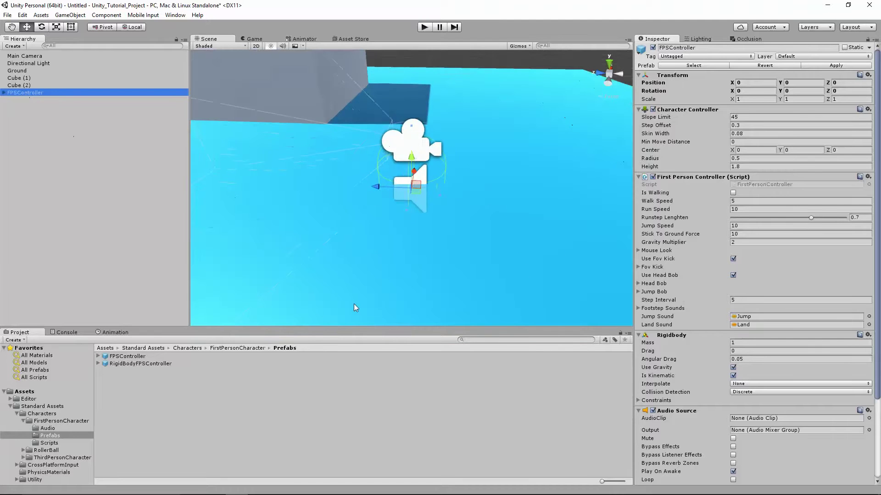
# Raise the FPSController above the blue ground to a Y position of about 0.987
pyautogui.keyDown('alt'); pyautogui.moveTo(408, 228); pyautogui.dragTo(384, 70); pyautogui.keyUp('alt')
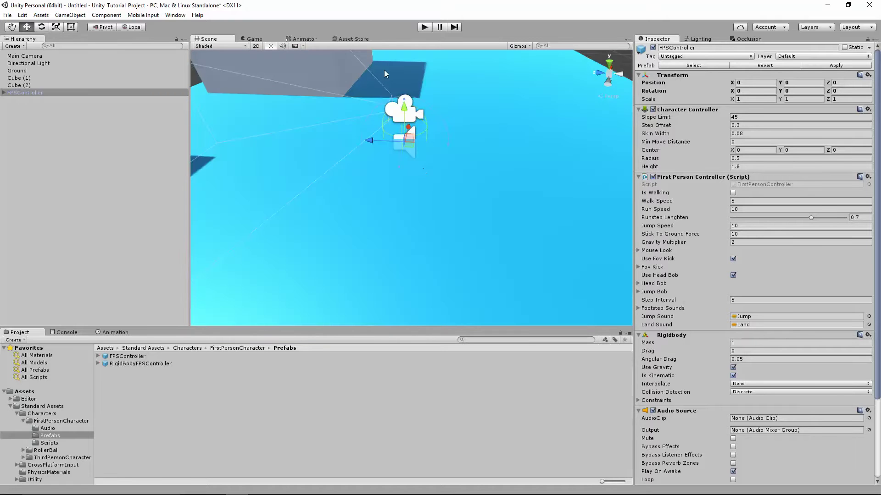
pyautogui.moveTo(403, 115); pyautogui.dragTo(398, 75)
pyautogui.scroll(-3, 439, 206)
pyautogui.scroll(-5, 436, 232)
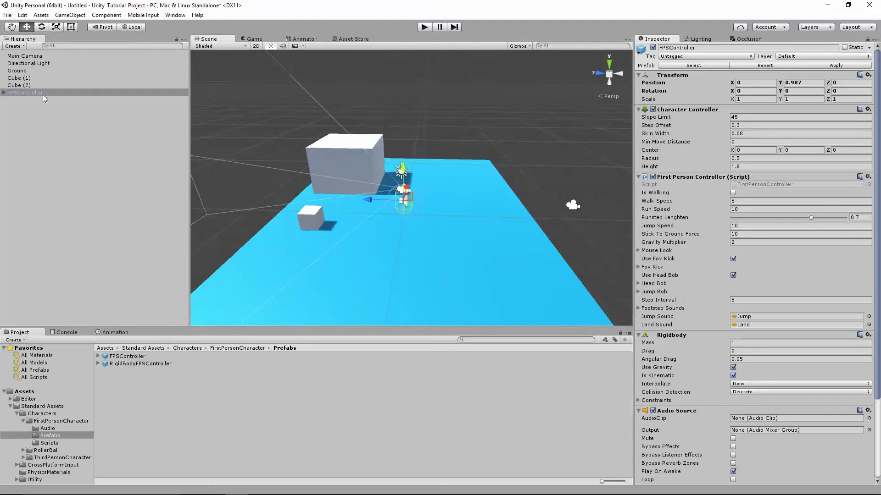
pyautogui.scroll(8, 425, 225)
pyautogui.scroll(-10, 408, 210)
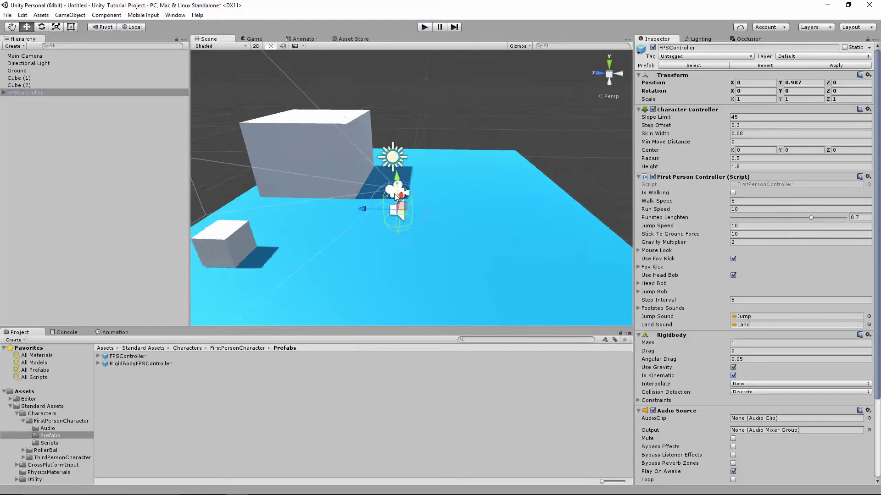
# Delete the Main Camera from the scene
pyautogui.click(46, 56)
pyautogui.rightClick(26, 56)
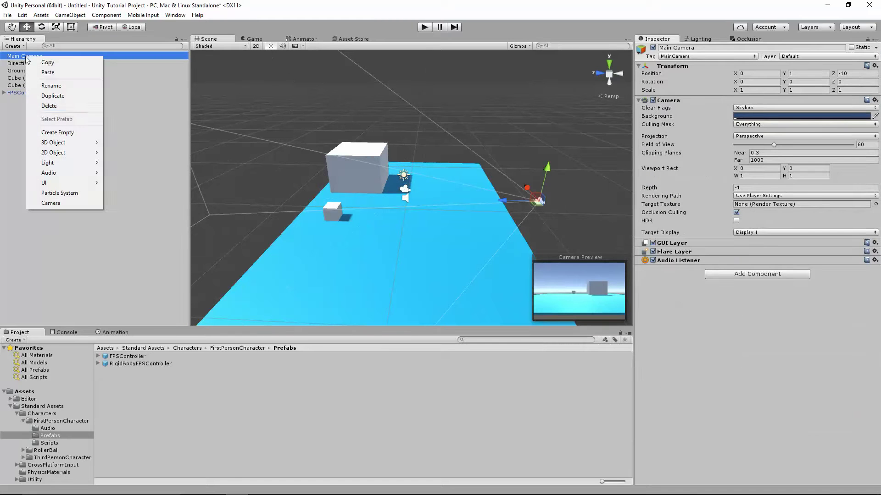
pyautogui.click(66, 105)
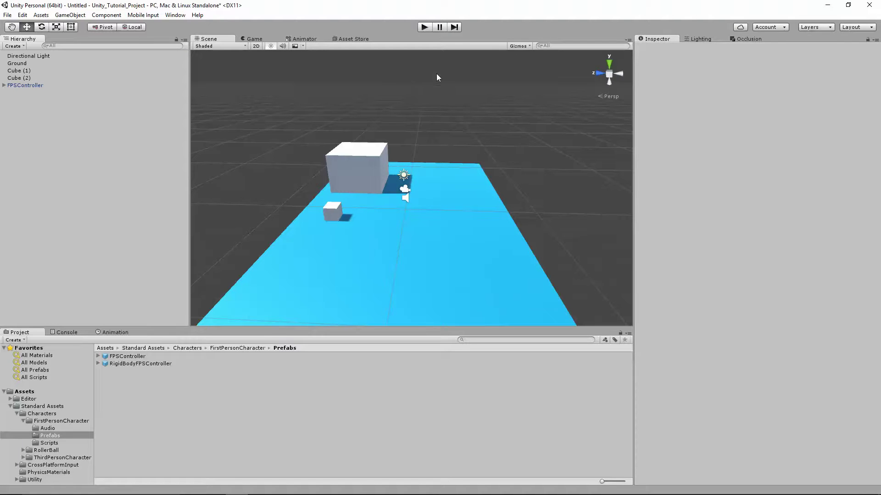
# Run the game and test walking the first-person character forwards and backwards near the small cube
pyautogui.click(424, 27)
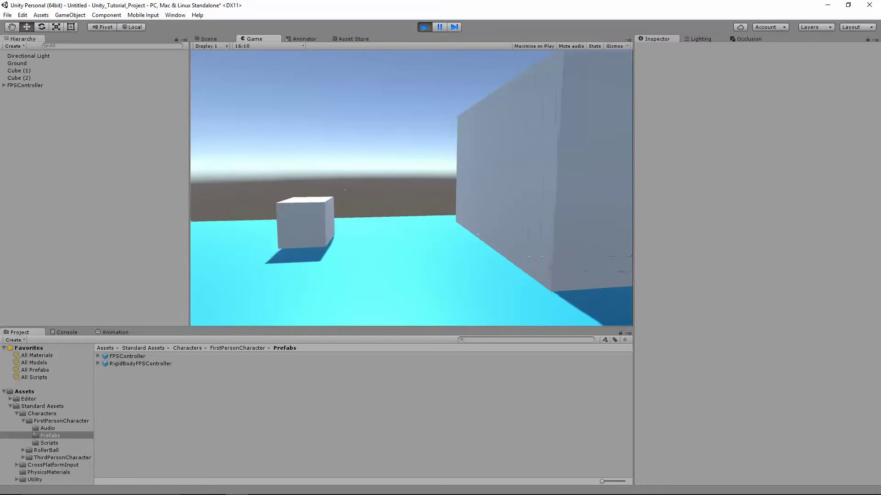
pyautogui.press('w')
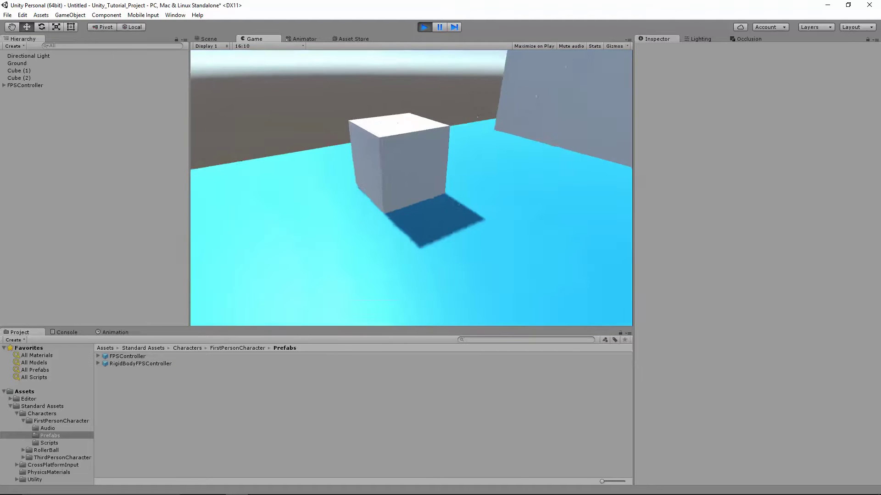
pyautogui.press('s')
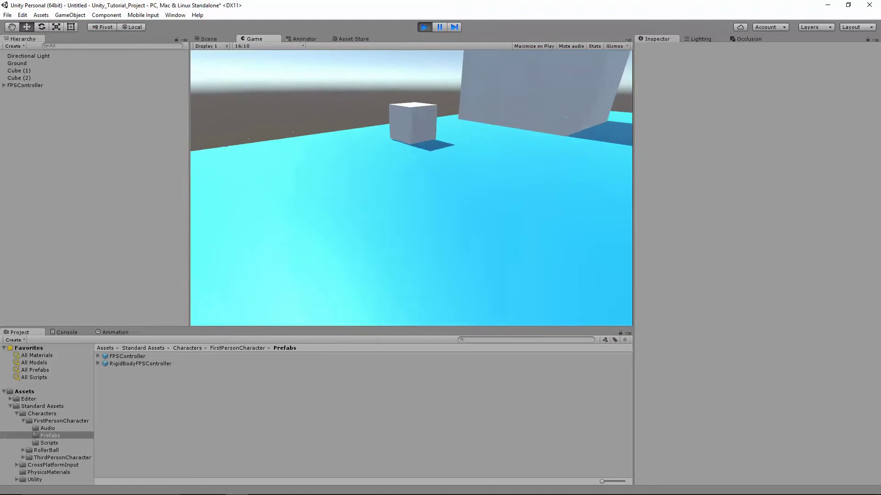
pyautogui.press('w')
pyautogui.press('s')
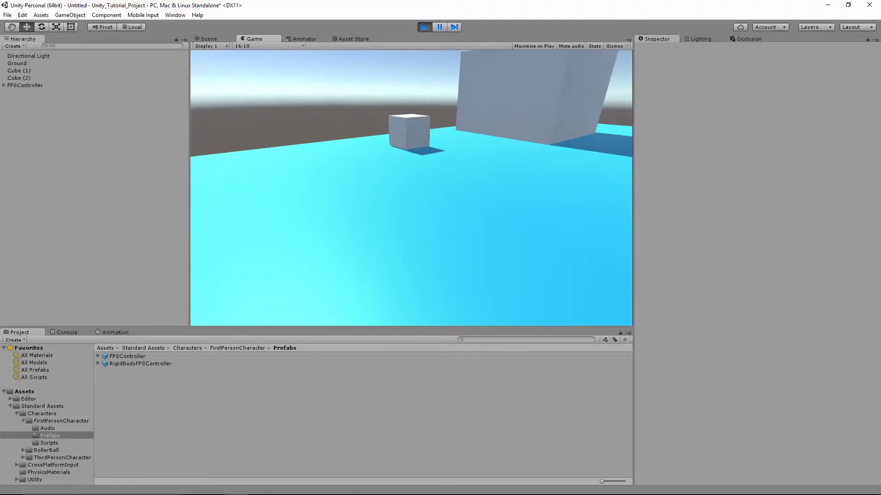
pyautogui.press('w')
# Test jumping with the character onto the small cube and on to the large cube, and stop the game
pyautogui.press('space')
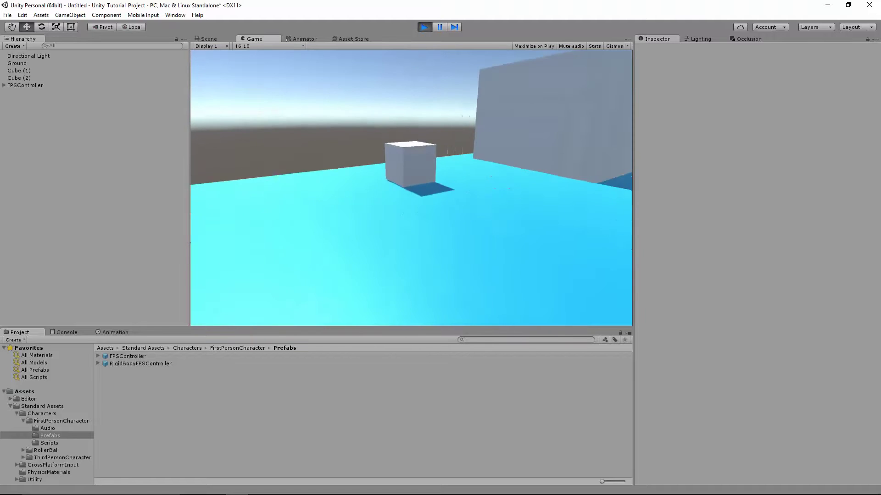
pyautogui.press('w')
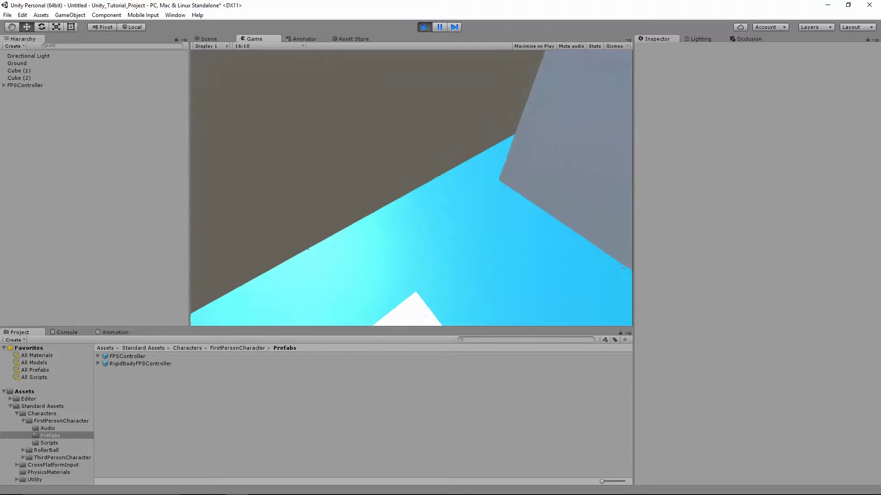
pyautogui.press('w')
pyautogui.press('space')
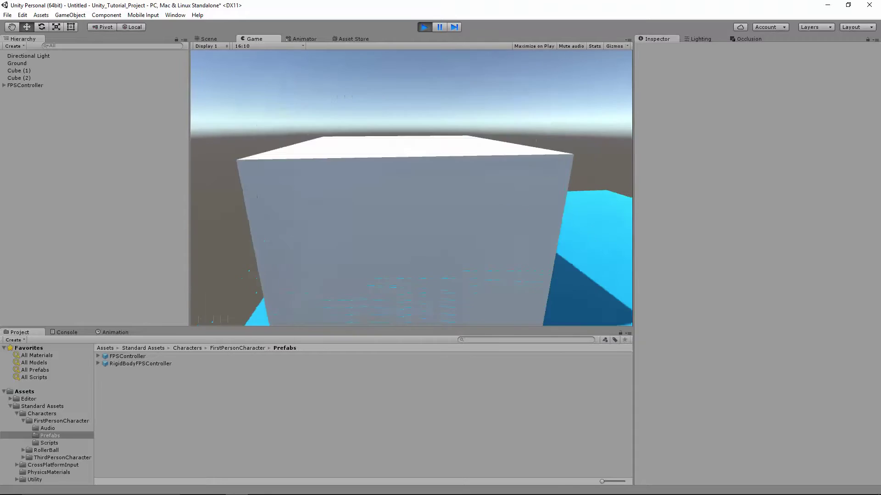
pyautogui.press('w')
pyautogui.press('space')
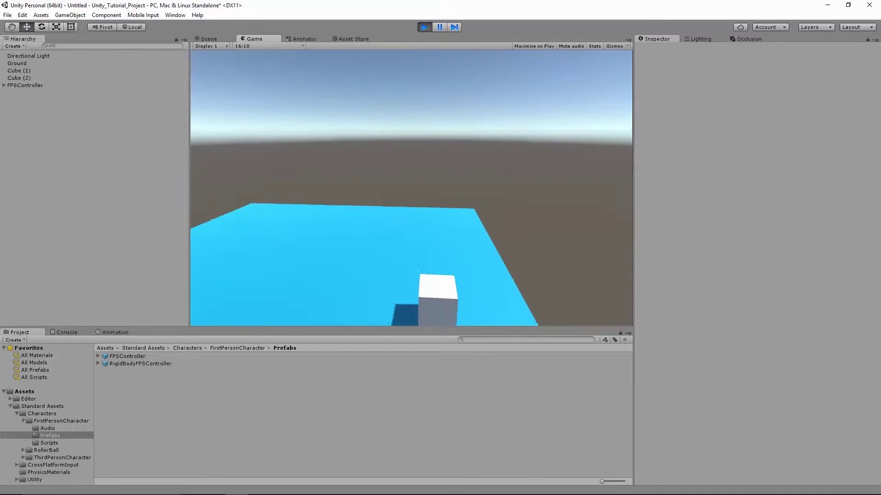
pyautogui.press('w')
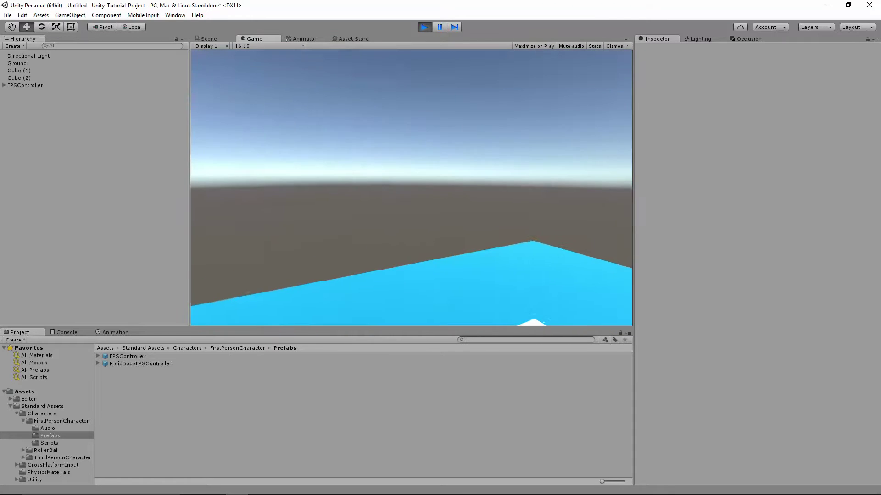
pyautogui.press('Escape')
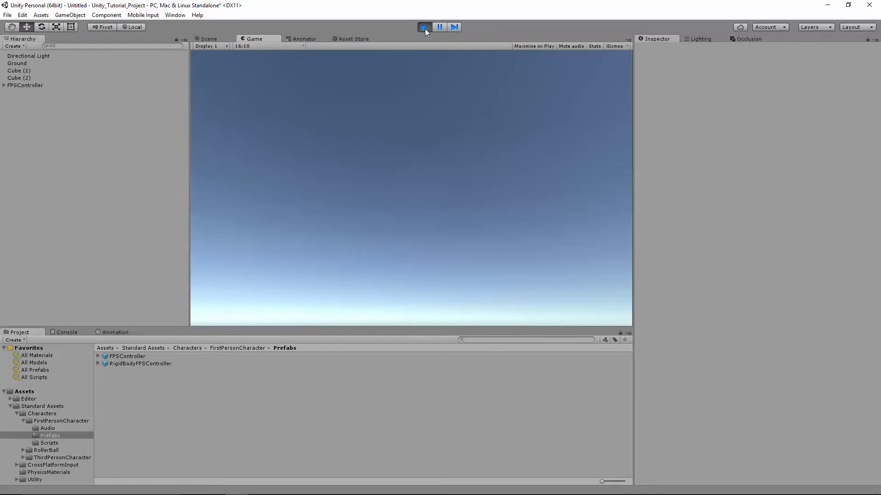
pyautogui.click(424, 28)
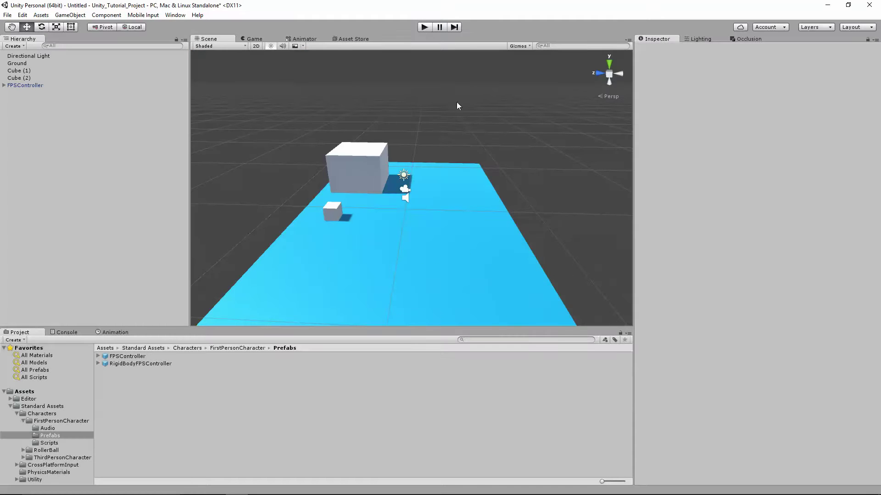
# Run the game again and walk the character back and forth while looking around at the two cubes
pyautogui.click(425, 27)
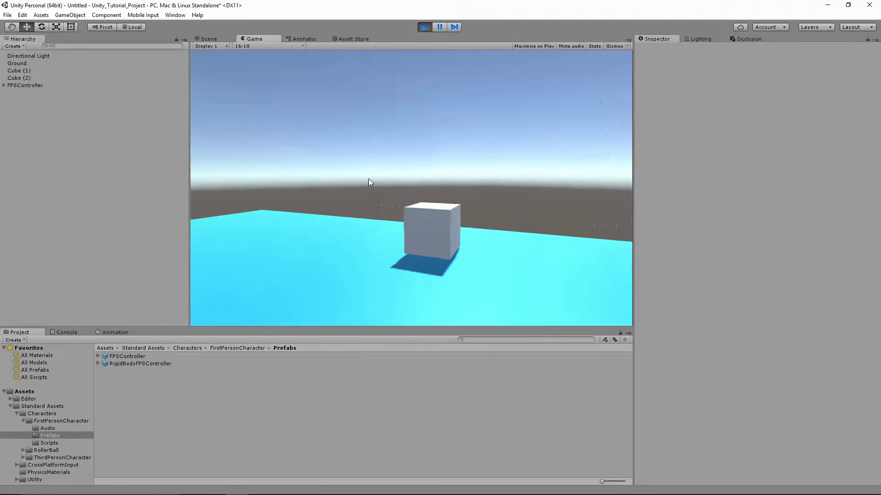
pyautogui.press('w')
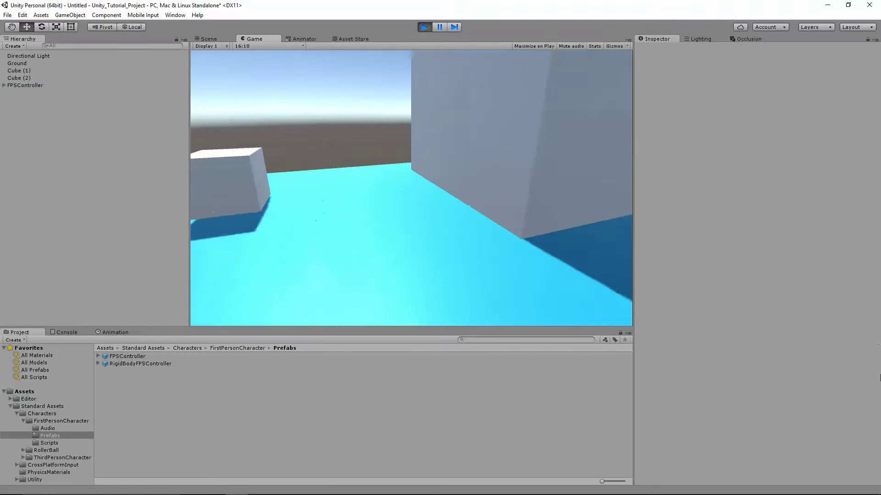
pyautogui.press('s')
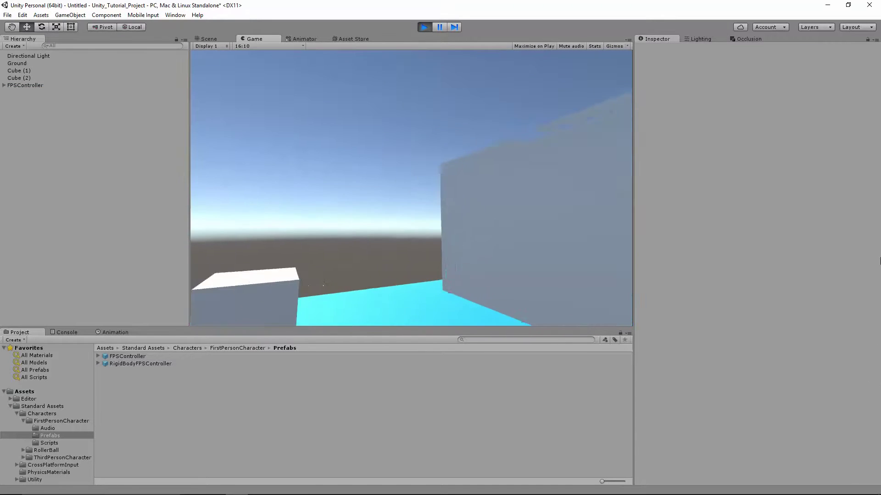
pyautogui.press('w')
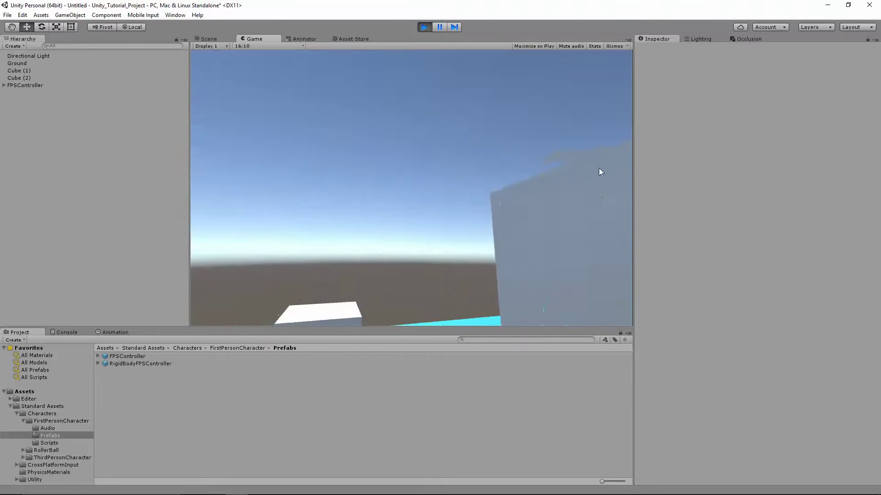
pyautogui.press('s')
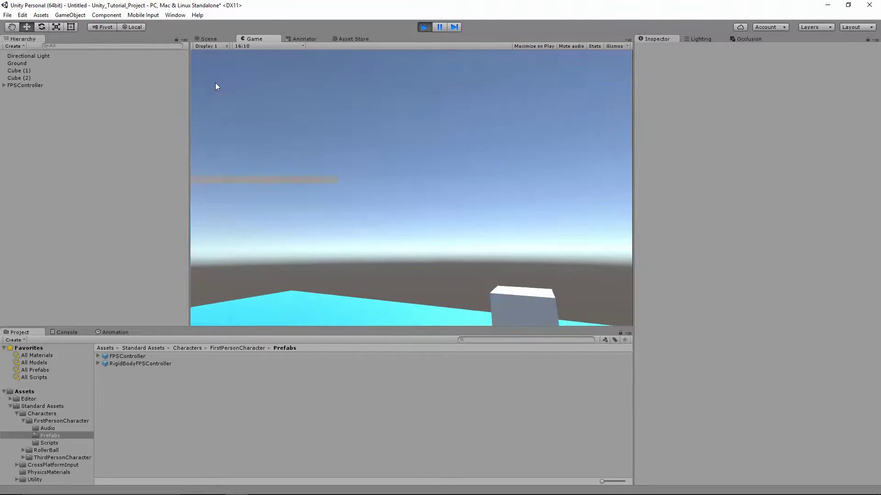
# While the game is running, move the large cube in the Scene view along Z to about -10.13
pyautogui.click(214, 39)
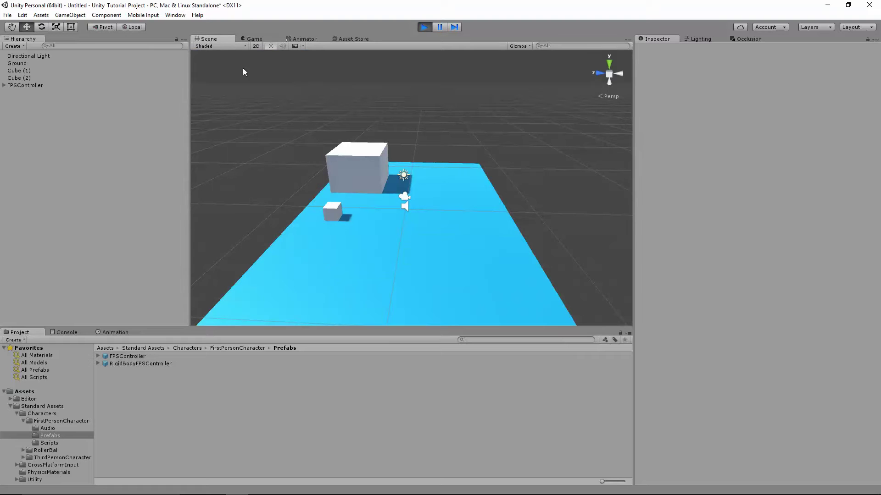
pyautogui.click(370, 177)
pyautogui.moveTo(368, 173); pyautogui.dragTo(521, 152)
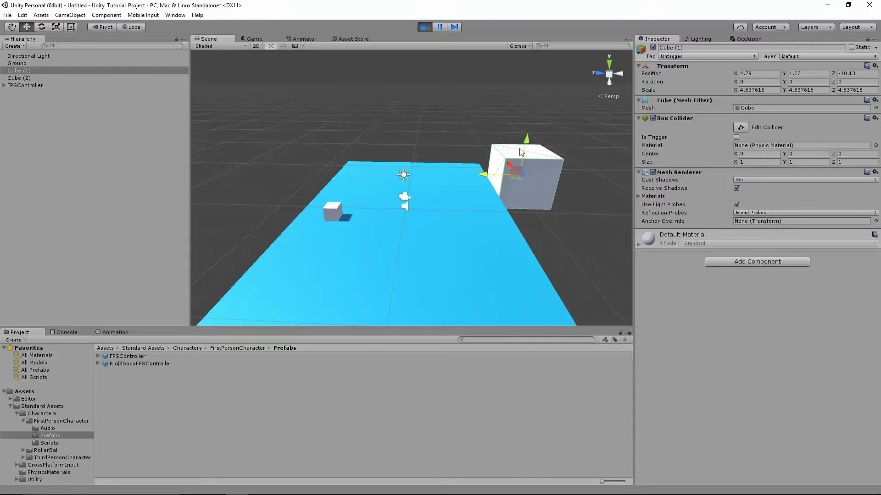
# Return to the Game view, walk the character to the moved large cube and onto it, and stop the game
pyautogui.click(253, 41)
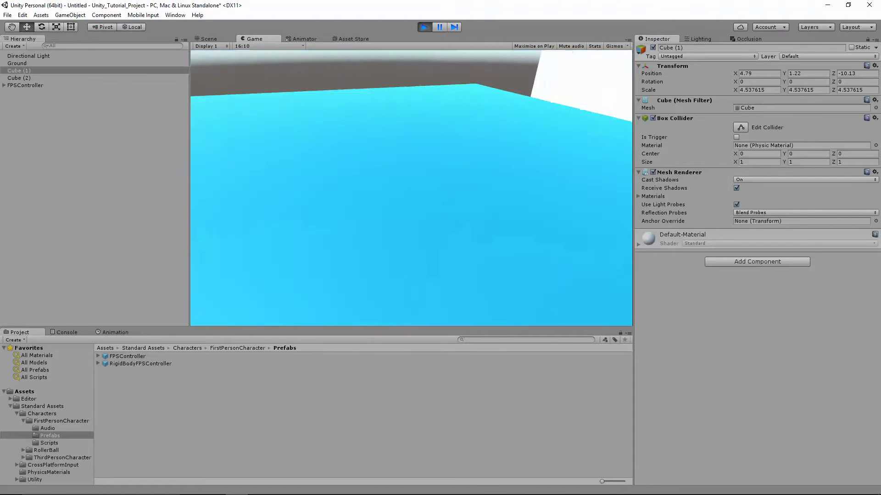
pyautogui.press('w')
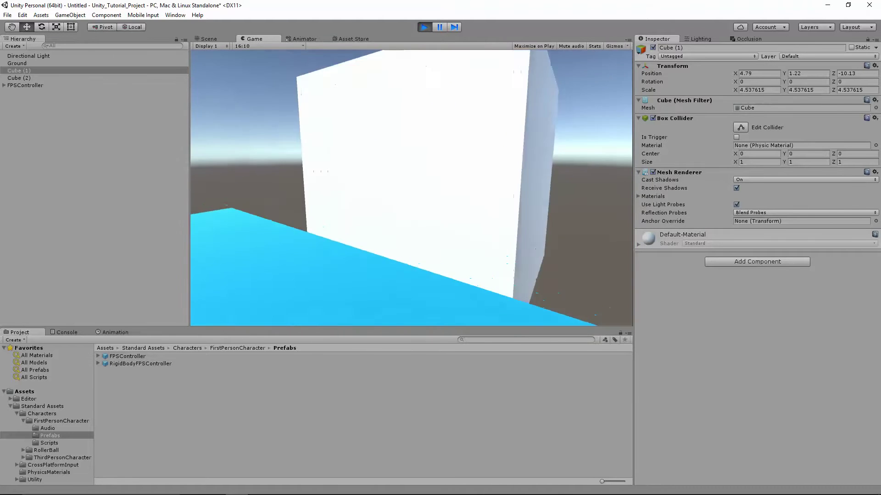
pyautogui.press('w')
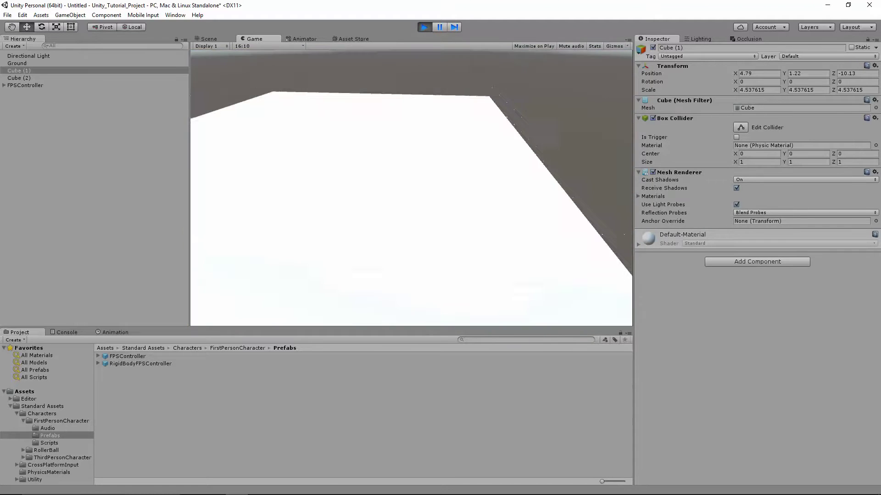
pyautogui.press('w')
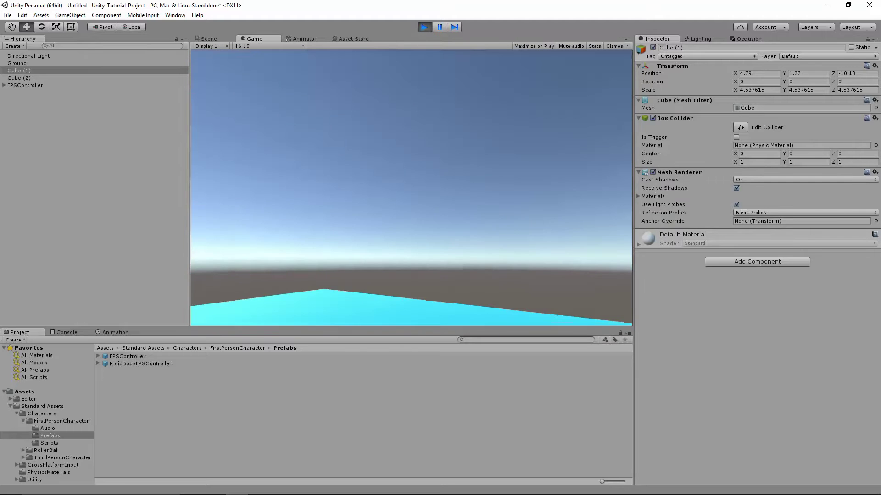
pyautogui.click(424, 27)
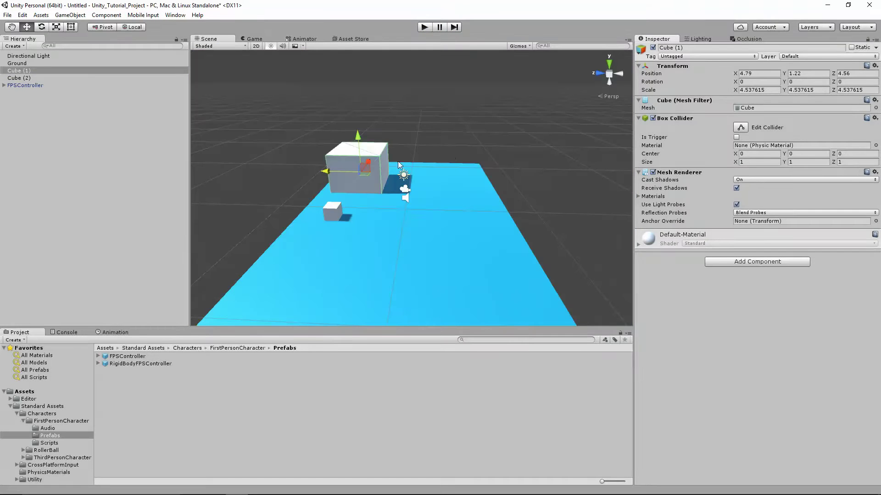
# Examine the two cubes on the blue ground in the Scene view from different distances and angles
pyautogui.click(447, 138)
pyautogui.scroll(5, 461, 183)
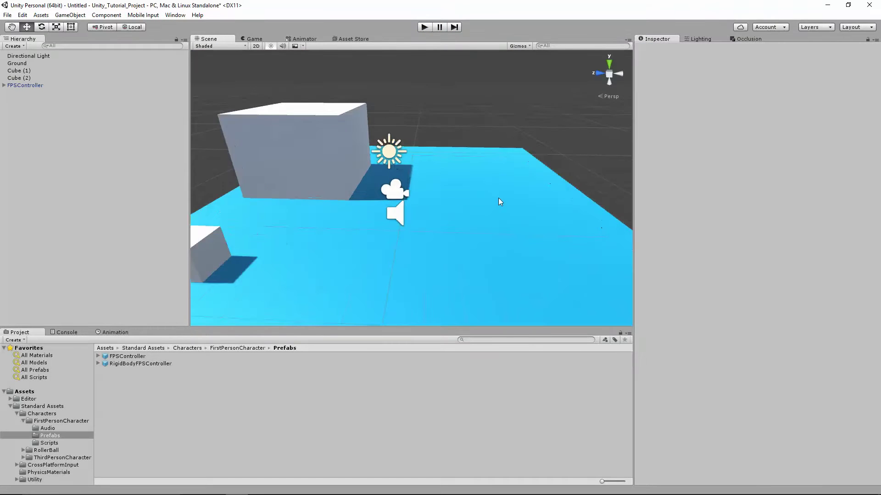
pyautogui.scroll(-6, 499, 199)
pyautogui.keyDown('alt'); pyautogui.moveTo(544, 222); pyautogui.dragTo(500, 230); pyautogui.keyUp('alt')
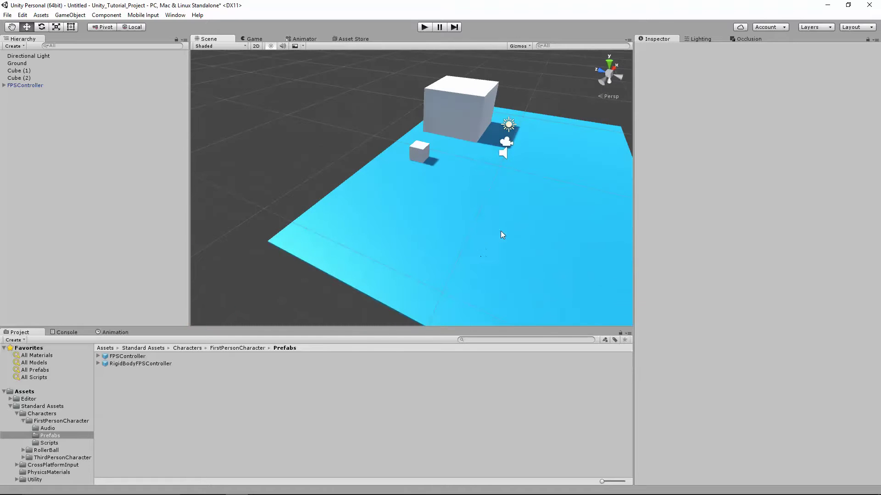
pyautogui.scroll(-3, 502, 234)
pyautogui.scroll(6, 453, 230)
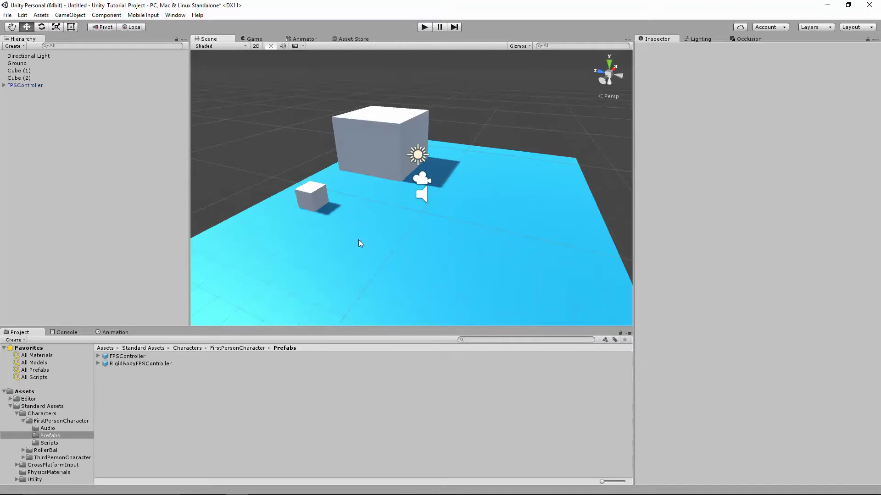
pyautogui.scroll(-3, 371, 186)
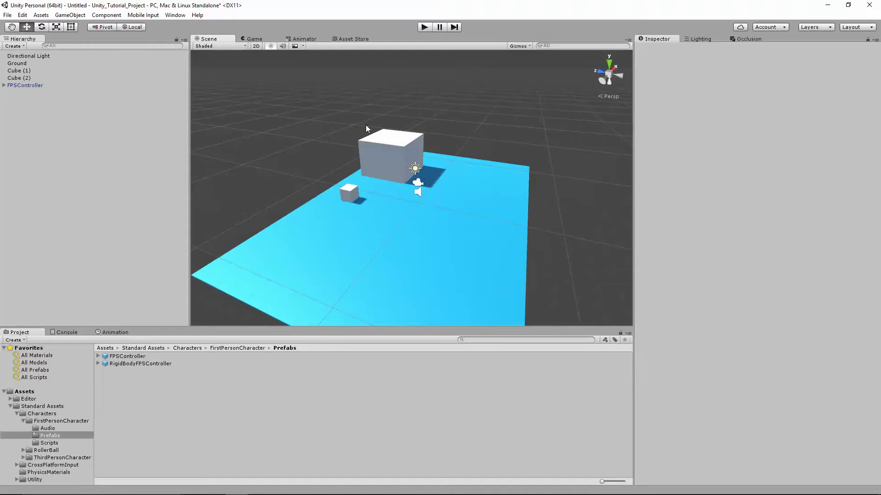
pyautogui.scroll(2, 464, 176)
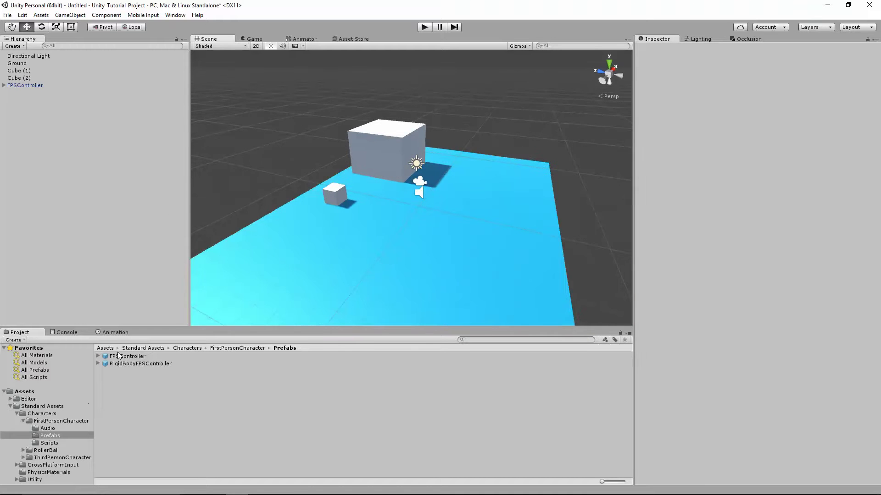
# Return to the top-level Assets folder of the project
pyautogui.click(105, 348)
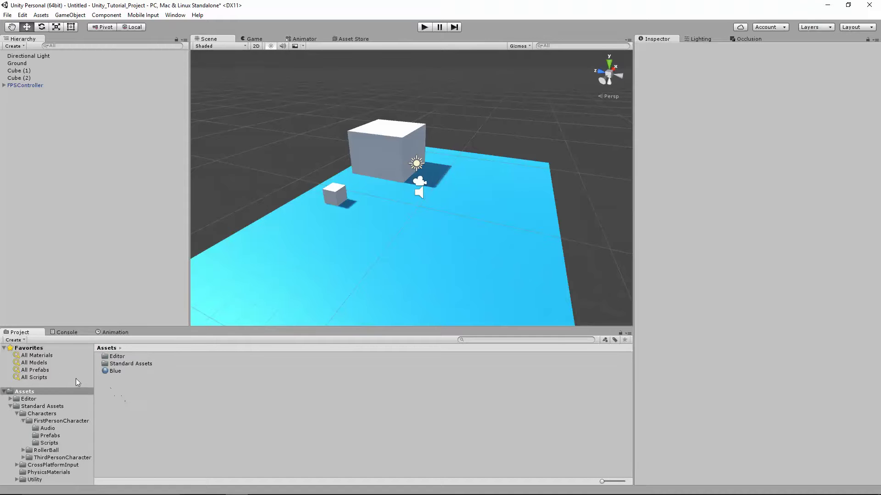
pyautogui.click(134, 370)
pyautogui.click(135, 380)
pyautogui.click(13, 340)
pyautogui.click(299, 324)
# Create a new 3D cube and move it above and beyond the large cube, to about X 1.29, Y 5, Z 12.86
pyautogui.click(22, 70)
pyautogui.click(13, 45)
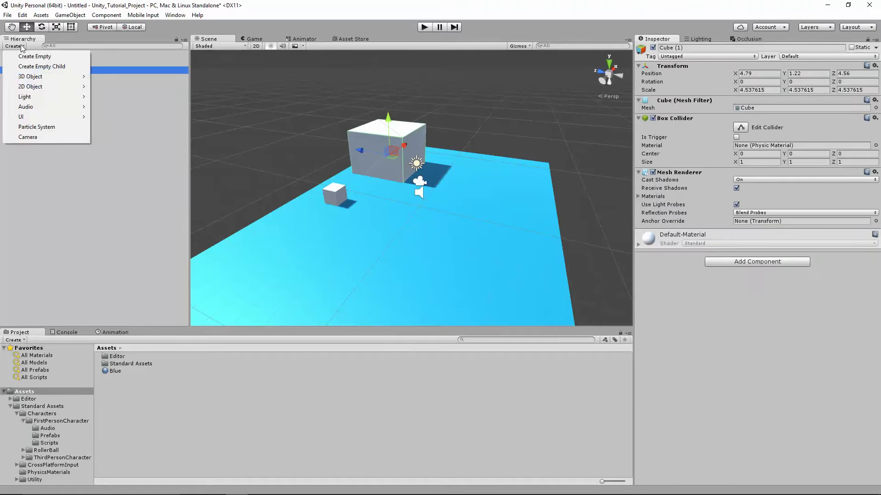
pyautogui.moveTo(31, 76)
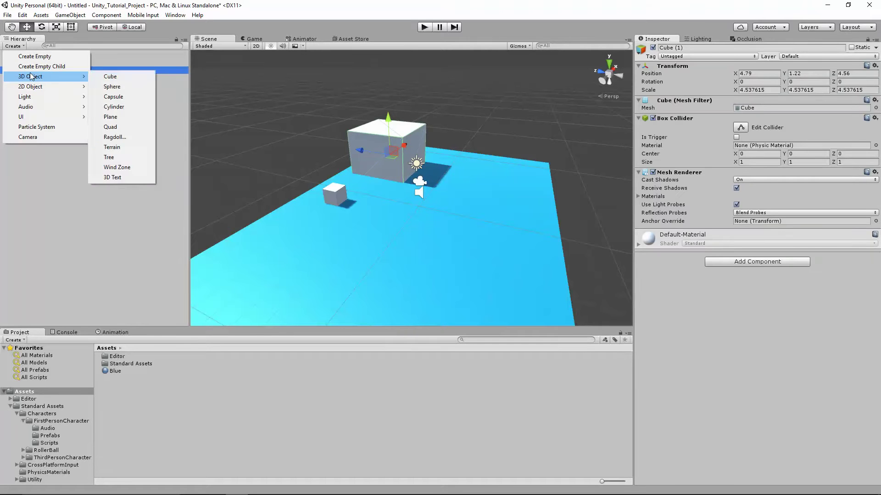
pyautogui.click(123, 80)
pyautogui.moveTo(383, 183); pyautogui.dragTo(266, 79)
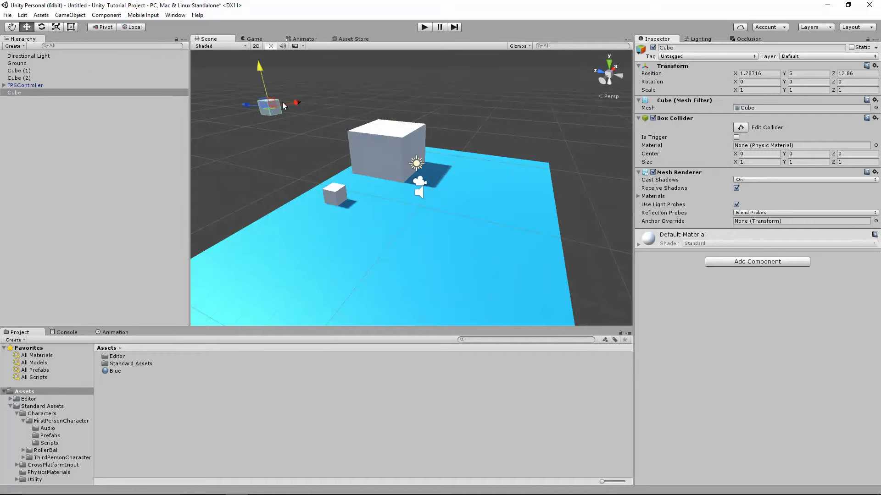
# Scale the new cube into a flat platform, to about 9.03 along X and 6.46 along Z
pyautogui.press('r')
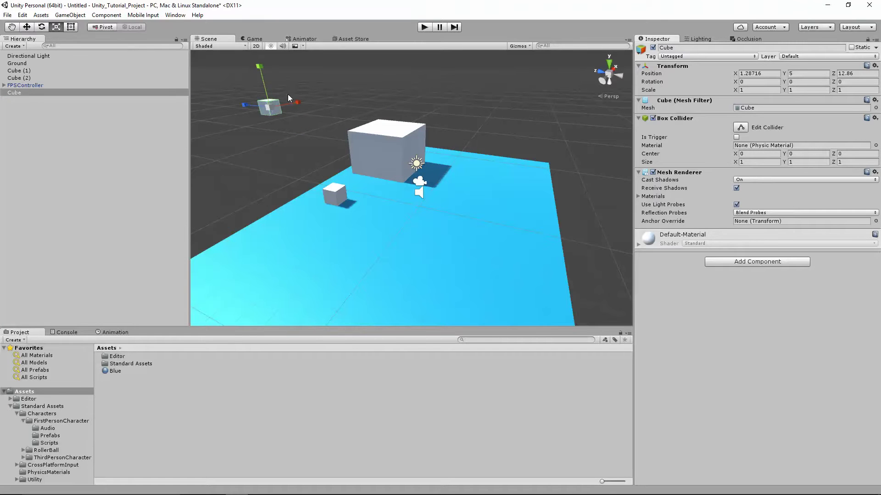
pyautogui.moveTo(297, 101); pyautogui.dragTo(149, 112)
pyautogui.press('f')
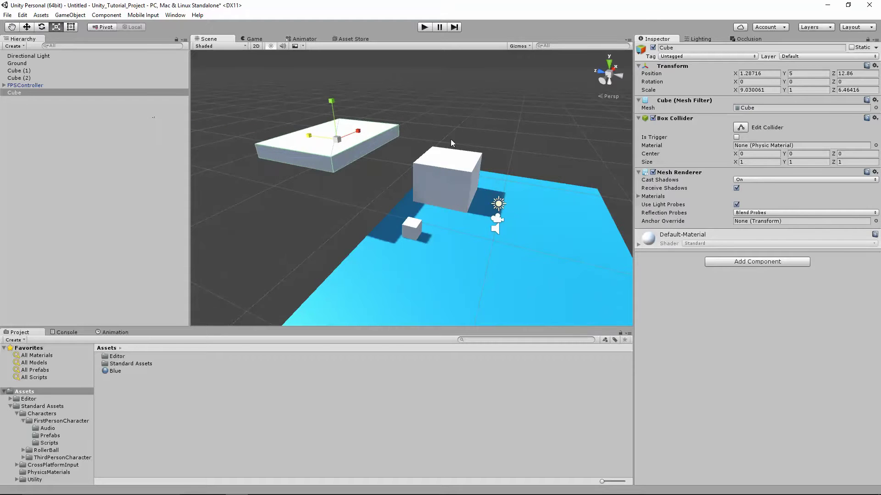
pyautogui.moveTo(450, 139); pyautogui.dragTo(535, 180, button='middle')
pyautogui.moveTo(395, 232); pyautogui.dragTo(324, 223, button='middle')
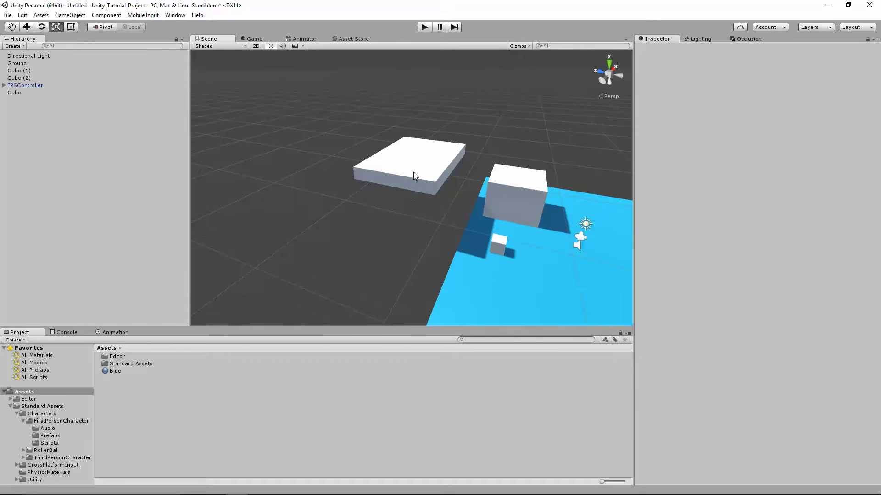
pyautogui.click(270, 149)
# Create another 3D cube and move it along X to about -11.39, away from the first platform
pyautogui.click(14, 46)
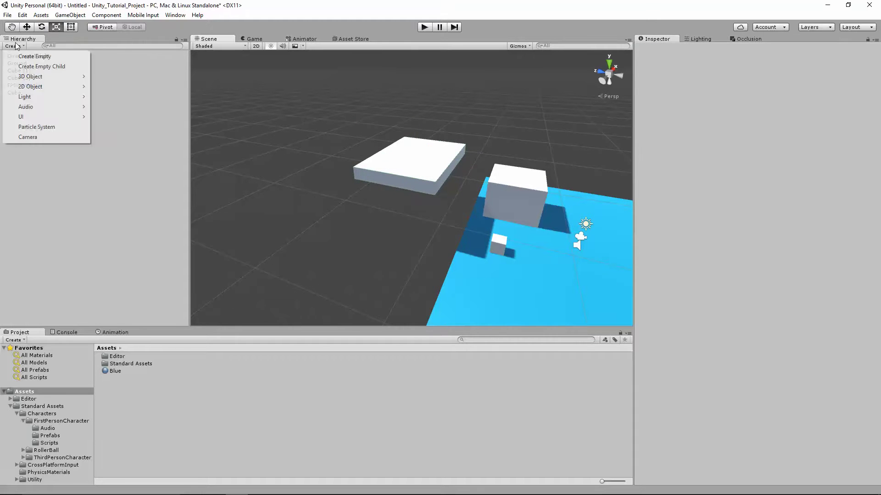
pyautogui.moveTo(55, 77)
pyautogui.click(144, 78)
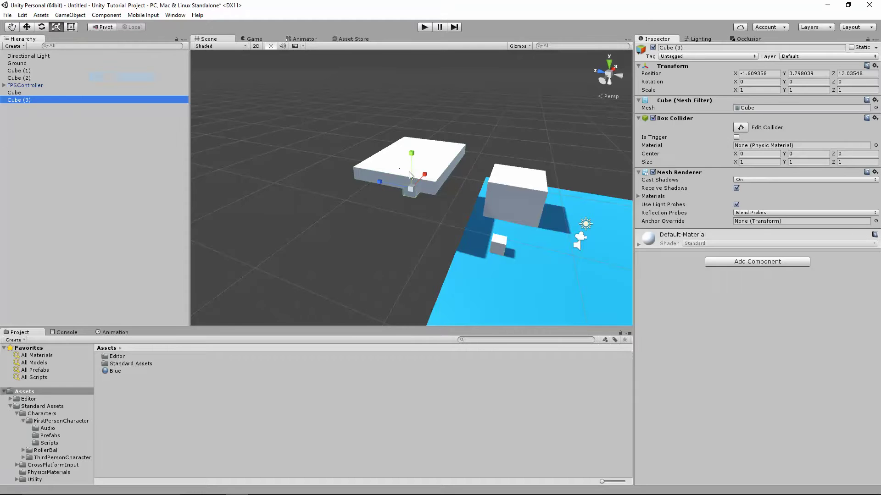
pyautogui.click(26, 27)
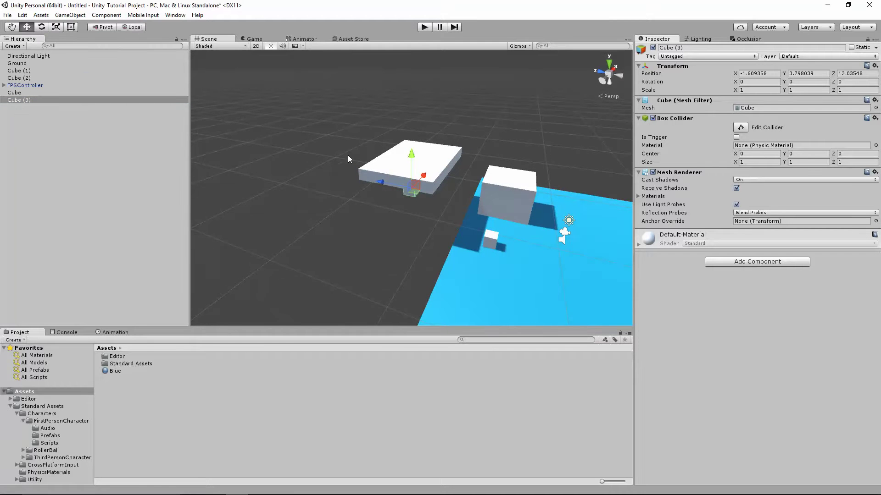
pyautogui.moveTo(422, 175); pyautogui.dragTo(230, 175)
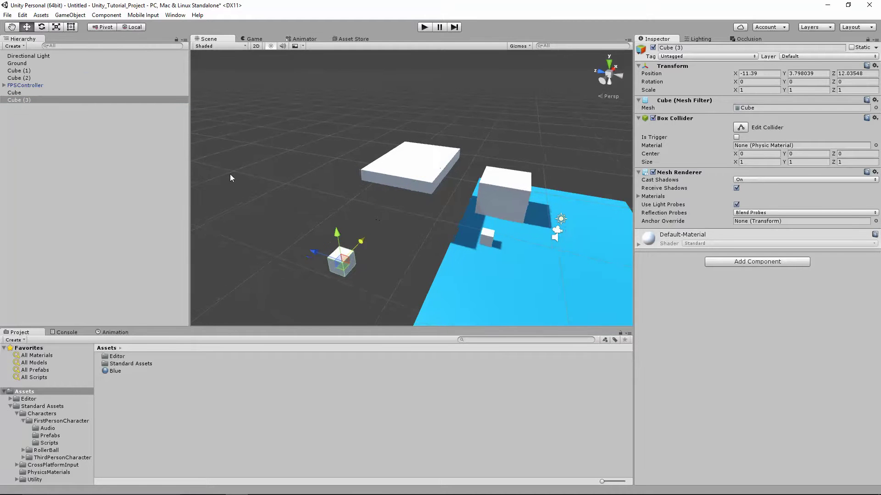
# Scale the second new cube into a platform, to about 7.22 along X and 4.90 along Z
pyautogui.click(59, 28)
pyautogui.moveTo(313, 252); pyautogui.dragTo(244, 236)
pyautogui.moveTo(365, 243); pyautogui.dragTo(509, 128)
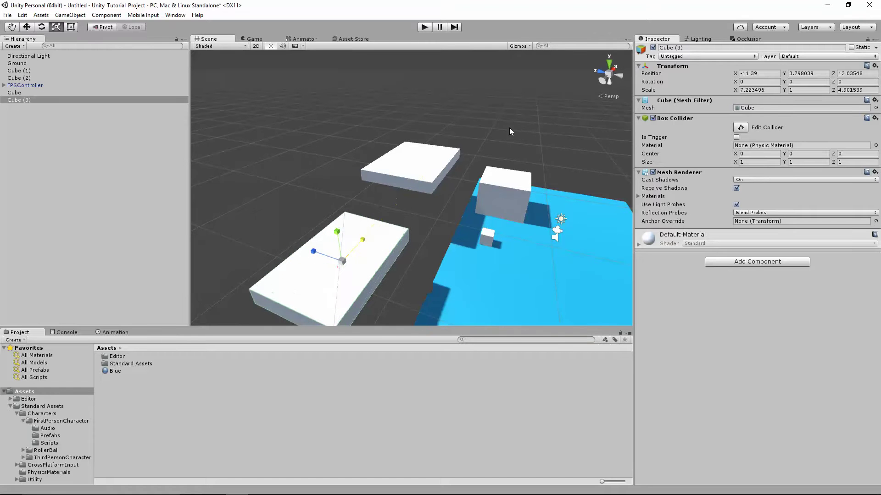
# Raise and shift the second platform to about X -11.6, Y 5.58, Z 12.01
pyautogui.click(27, 27)
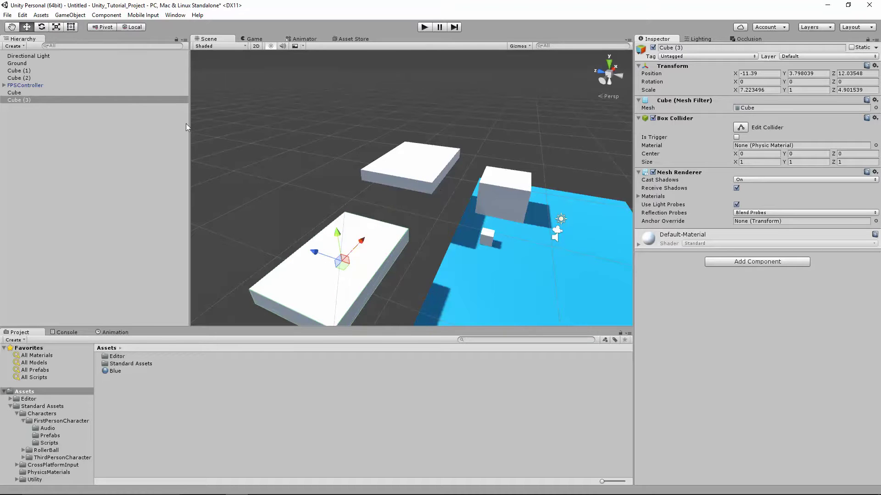
pyautogui.moveTo(333, 237); pyautogui.dragTo(332, 220)
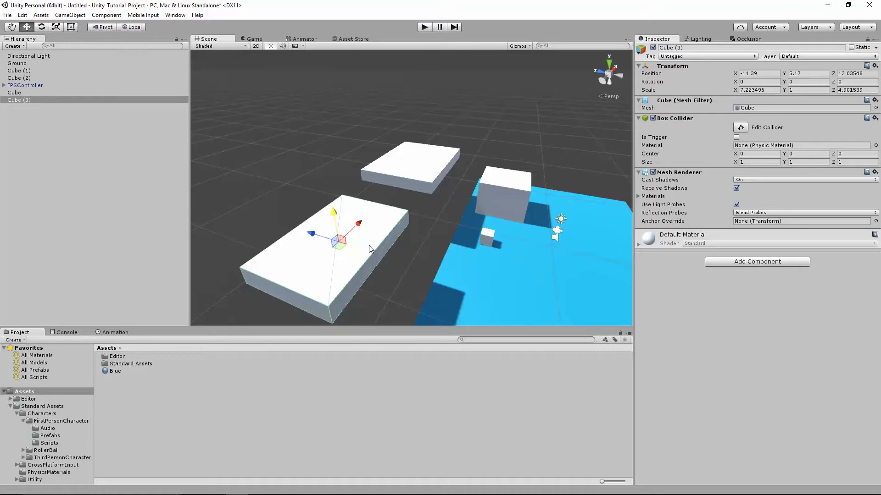
pyautogui.moveTo(353, 247); pyautogui.dragTo(373, 216, button='middle')
pyautogui.scroll(2, 373, 217)
pyautogui.moveTo(320, 183); pyautogui.dragTo(311, 149)
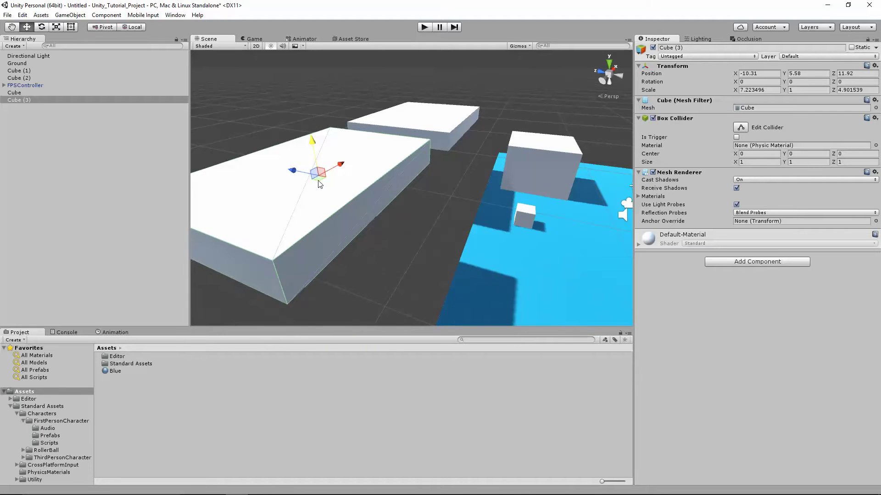
pyautogui.moveTo(320, 182); pyautogui.dragTo(364, 200)
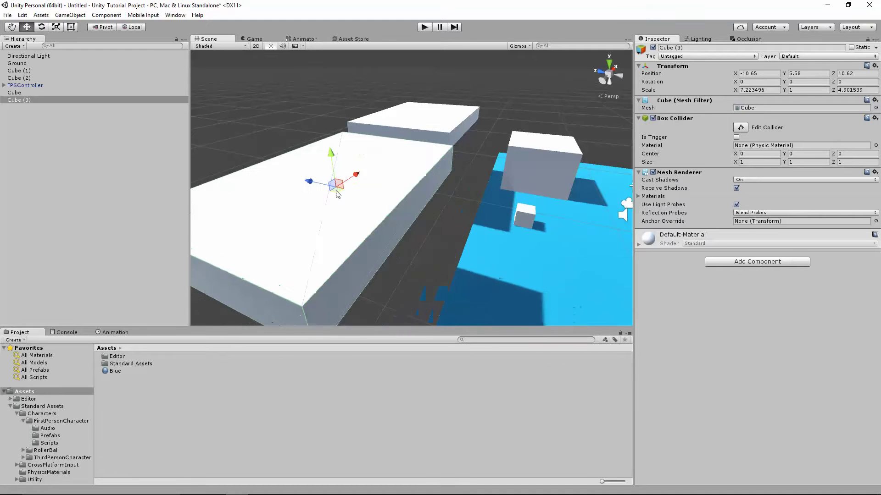
pyautogui.moveTo(311, 184); pyautogui.dragTo(260, 188)
# Examine the spacing between the two platforms and the large cube from farther away and above
pyautogui.scroll(-5, 416, 250)
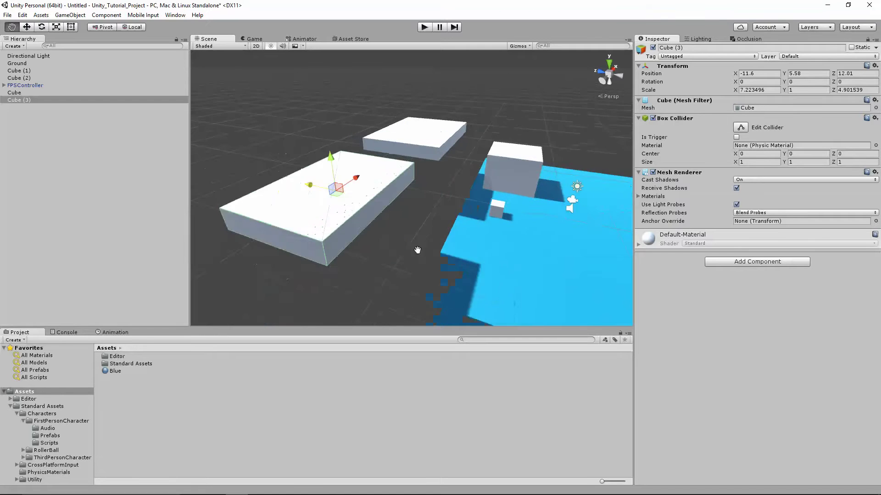
pyautogui.moveTo(417, 249); pyautogui.dragTo(520, 305, button='middle')
pyautogui.moveTo(372, 189); pyautogui.dragTo(484, 264, button='right')
pyautogui.scroll(-4, 427, 177)
pyautogui.moveTo(384, 241); pyautogui.dragTo(394, 202, button='right')
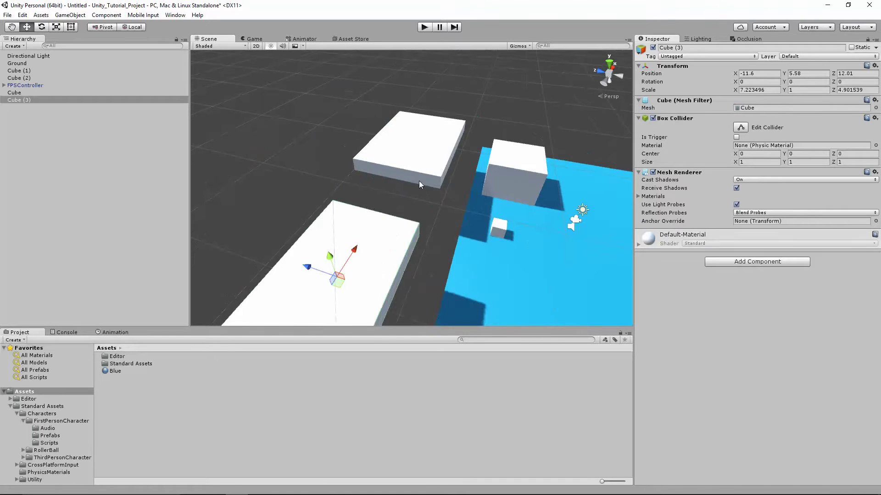
pyautogui.scroll(-3, 457, 242)
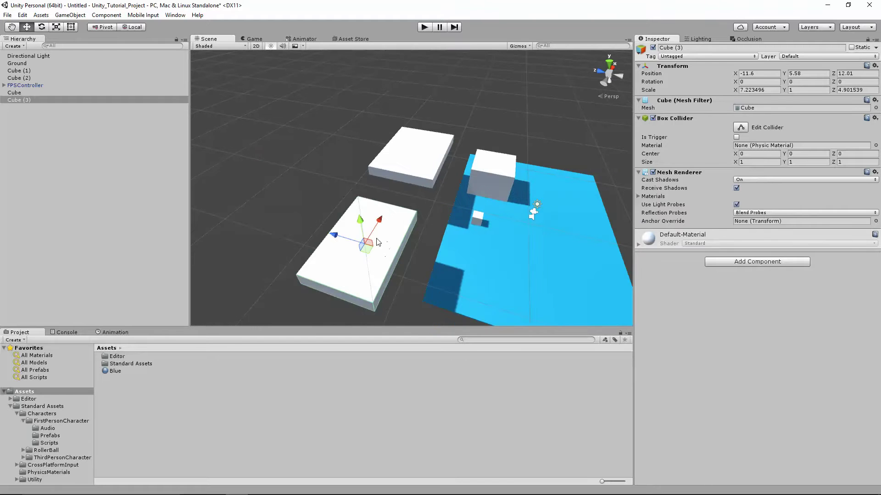
pyautogui.click(266, 172)
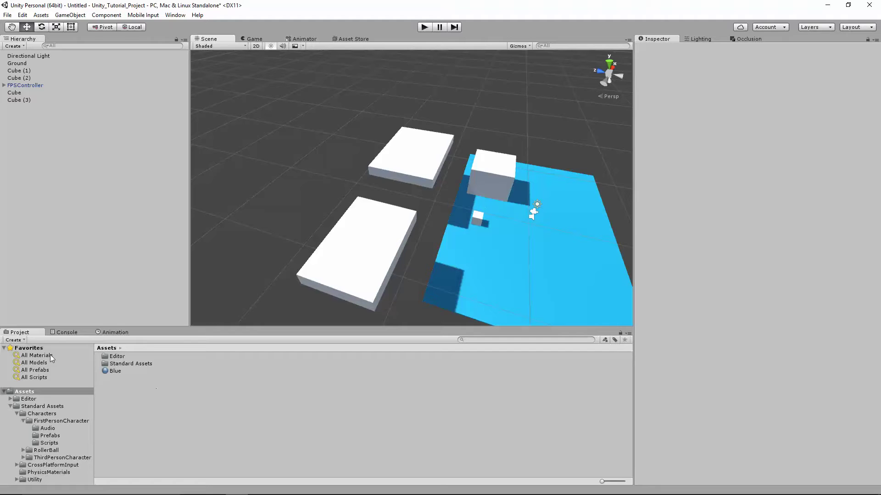
# Create a new material named Red in the Assets folder and set its albedo colour to pure red (FF0000FF)
pyautogui.click(23, 343)
pyautogui.click(39, 180)
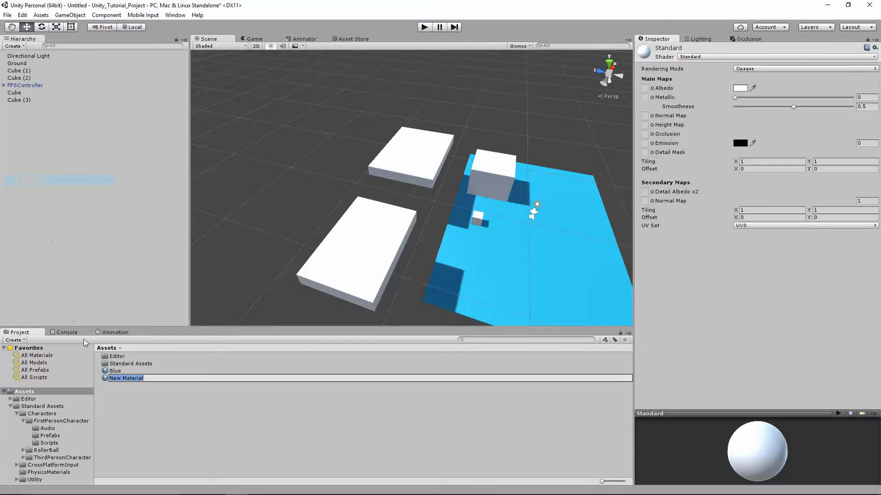
pyautogui.write('Red')
pyautogui.press('Return')
pyautogui.click(740, 88)
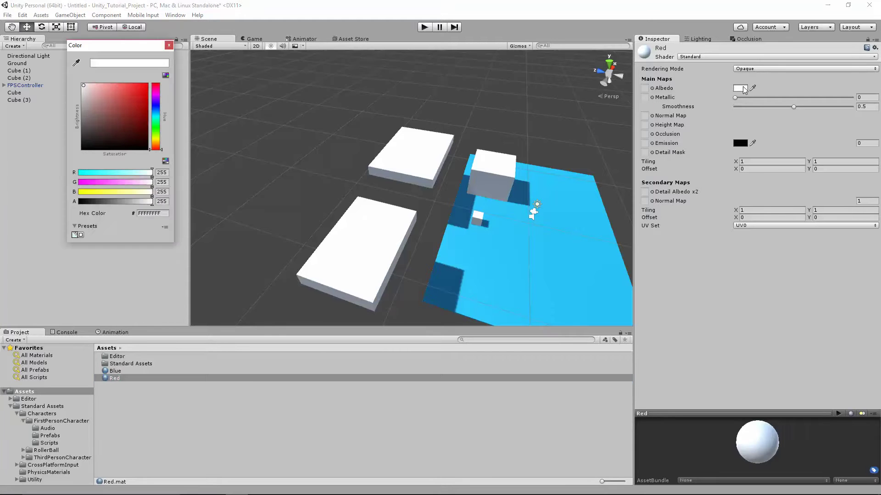
pyautogui.moveTo(141, 107); pyautogui.dragTo(146, 84)
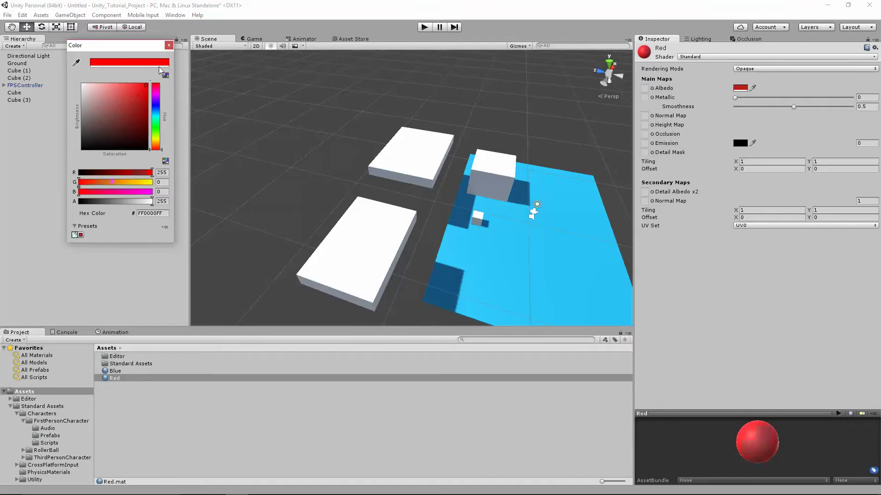
pyautogui.click(169, 45)
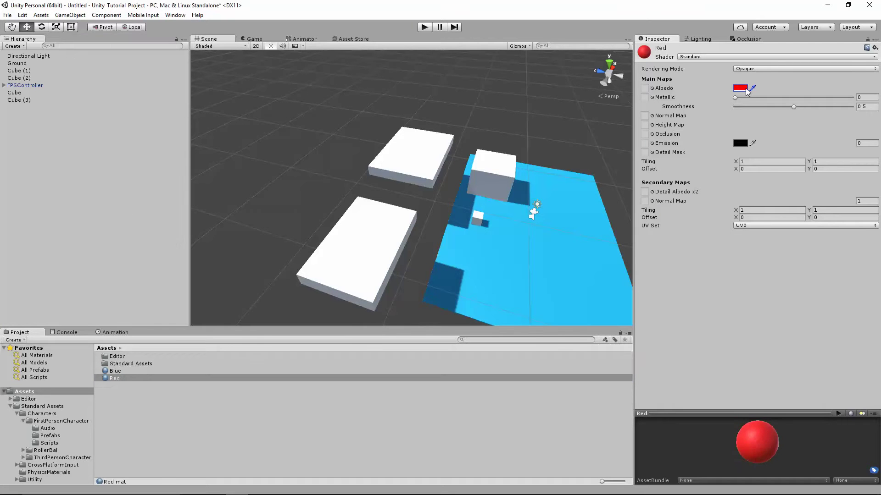
# Apply the Red material to the second platform and to the large cube
pyautogui.moveTo(122, 381); pyautogui.dragTo(370, 273)
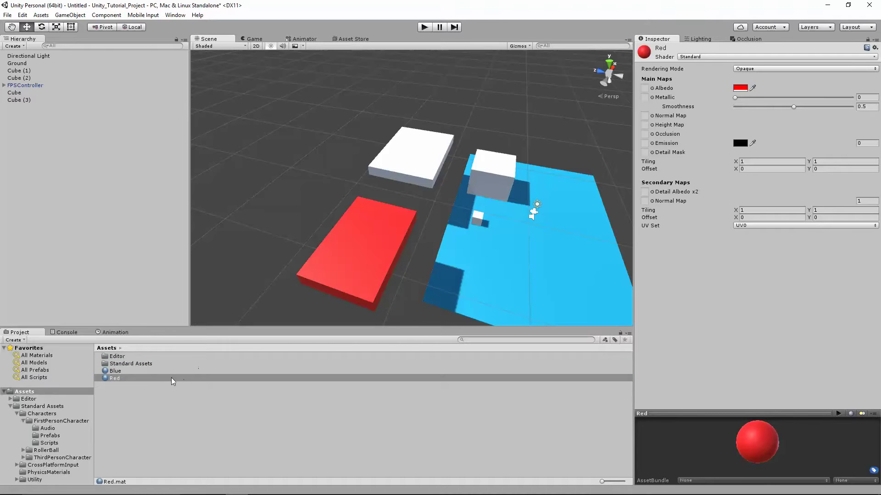
pyautogui.moveTo(173, 381); pyautogui.dragTo(503, 182)
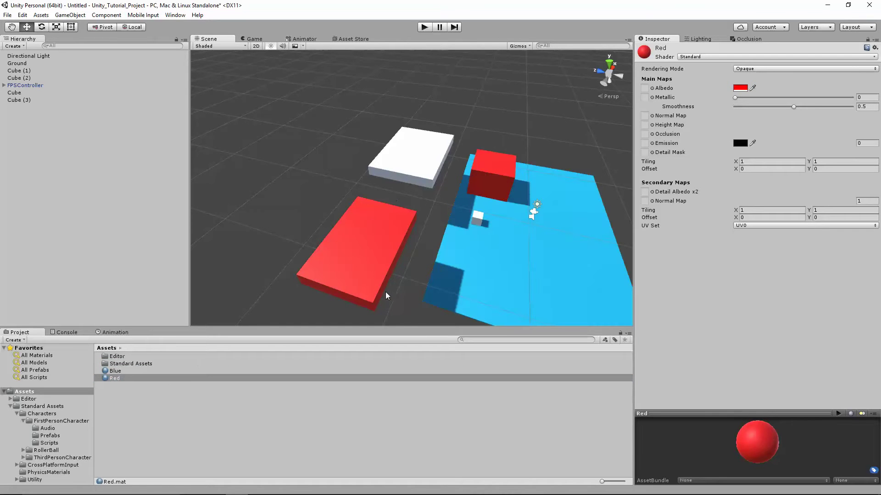
pyautogui.scroll(-3, 508, 249)
pyautogui.moveTo(523, 245); pyautogui.dragTo(487, 234, button='middle')
pyautogui.scroll(3, 487, 235)
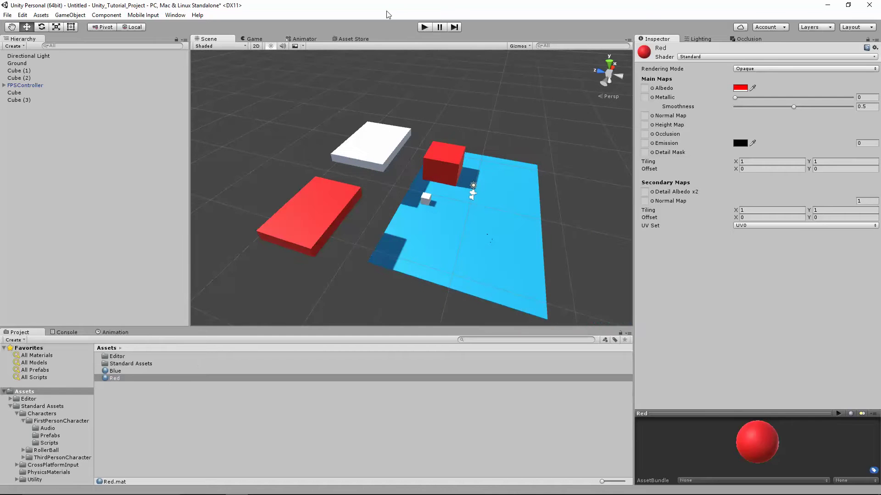
# Play the scene and jump the first-person character from the ground over the red cube and white platform onto the red platform
pyautogui.click(425, 28)
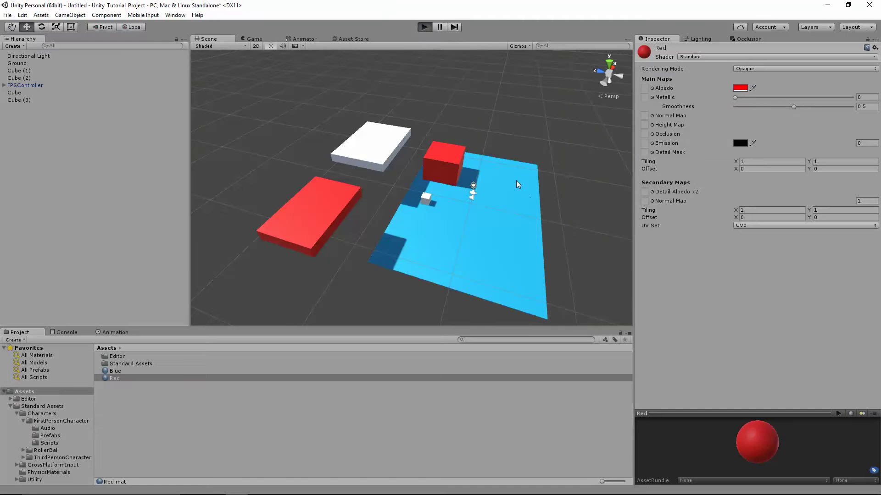
pyautogui.press('w')
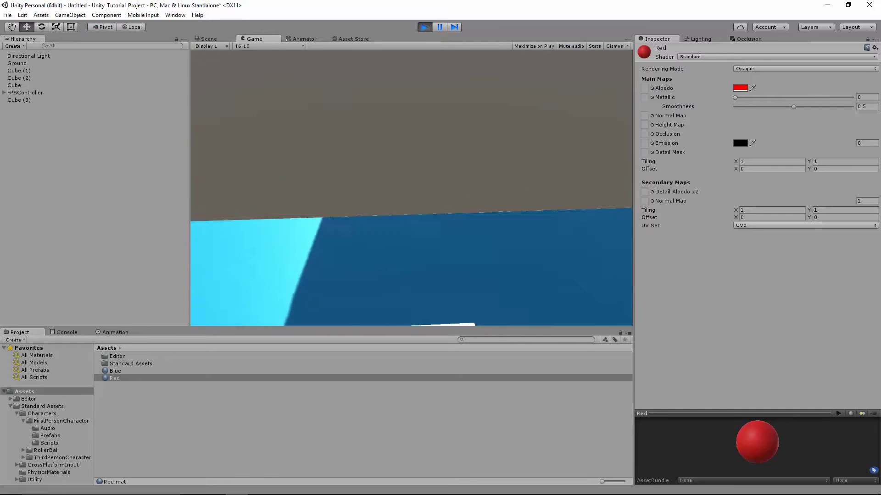
pyautogui.press('w')
pyautogui.press('space')
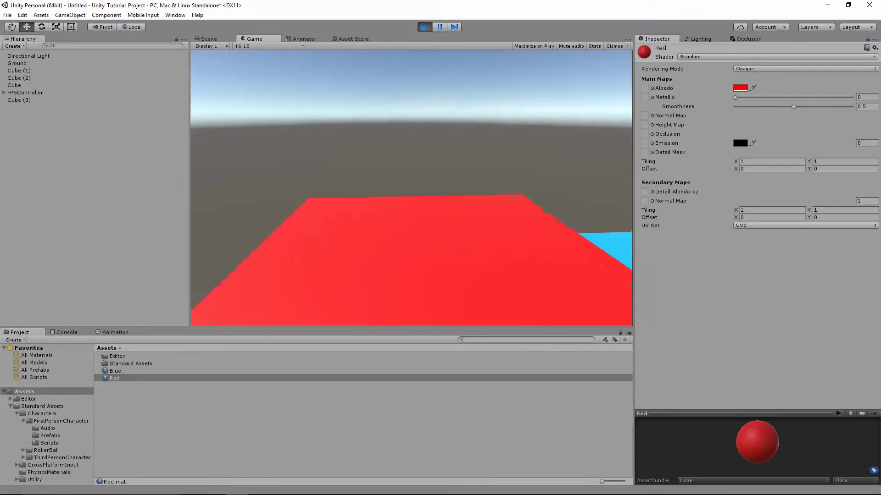
pyautogui.press('w')
pyautogui.press('space')
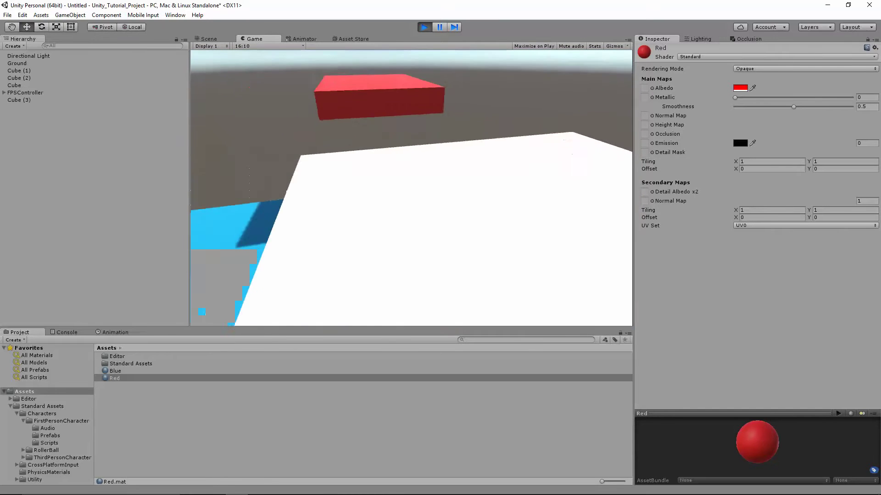
pyautogui.press('w')
pyautogui.press('space')
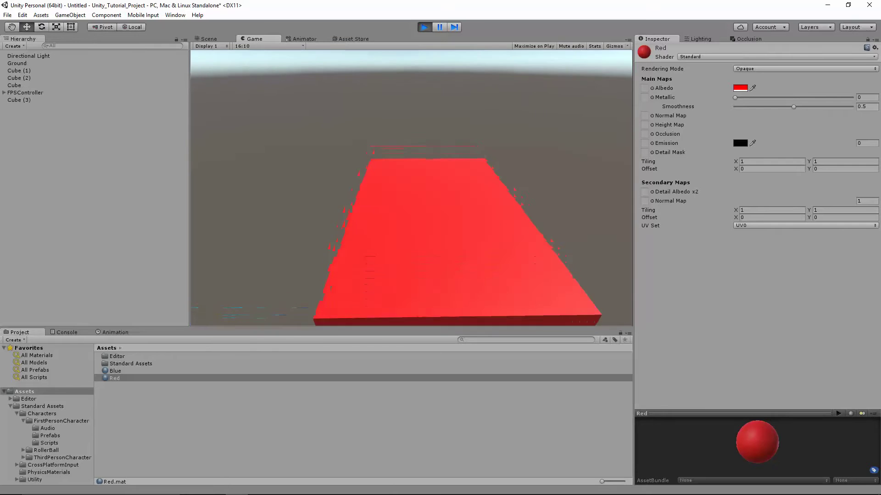
pyautogui.press('w')
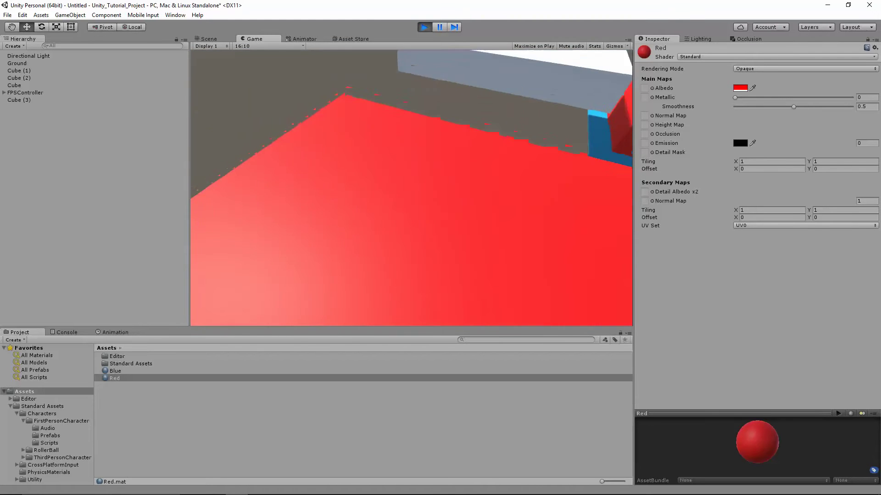
# Cross from the red platform back over the white platform to the ground, and stop the play test
pyautogui.press('w')
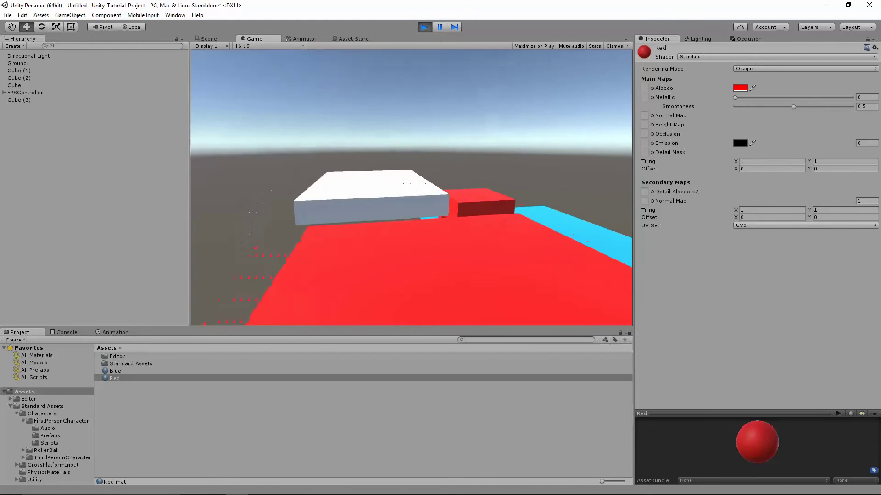
pyautogui.press('w')
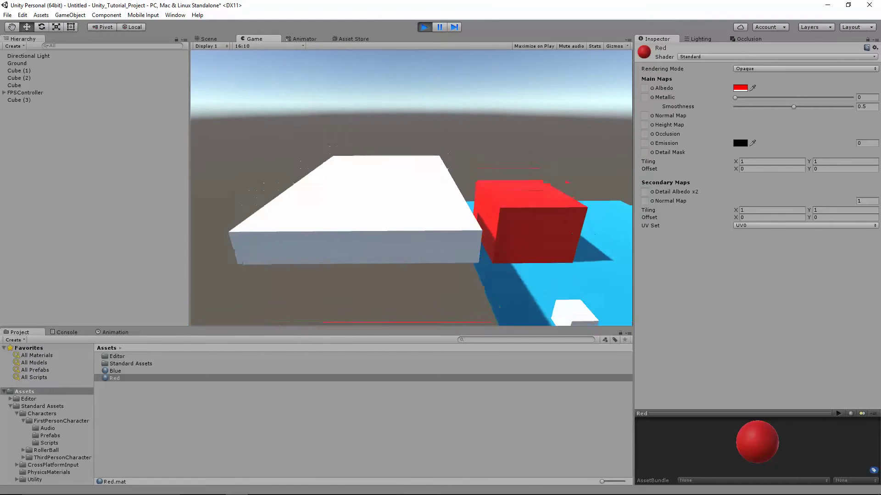
pyautogui.press('w')
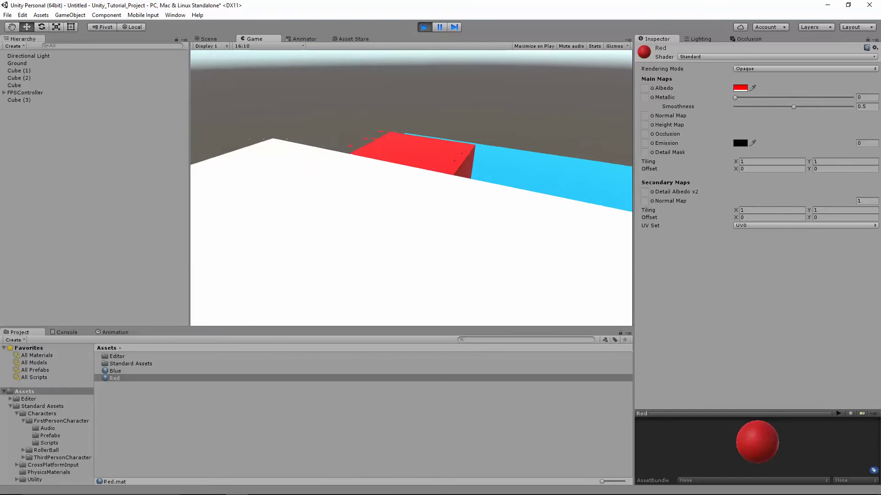
pyautogui.press('w')
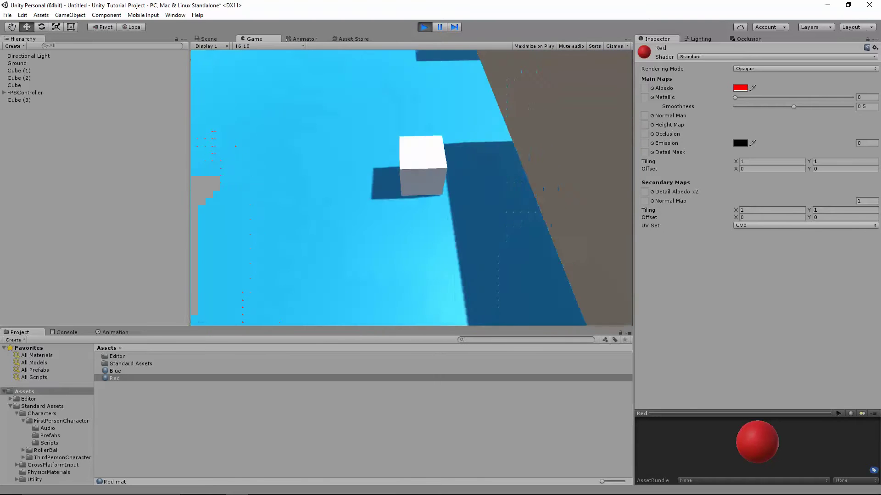
pyautogui.press('s')
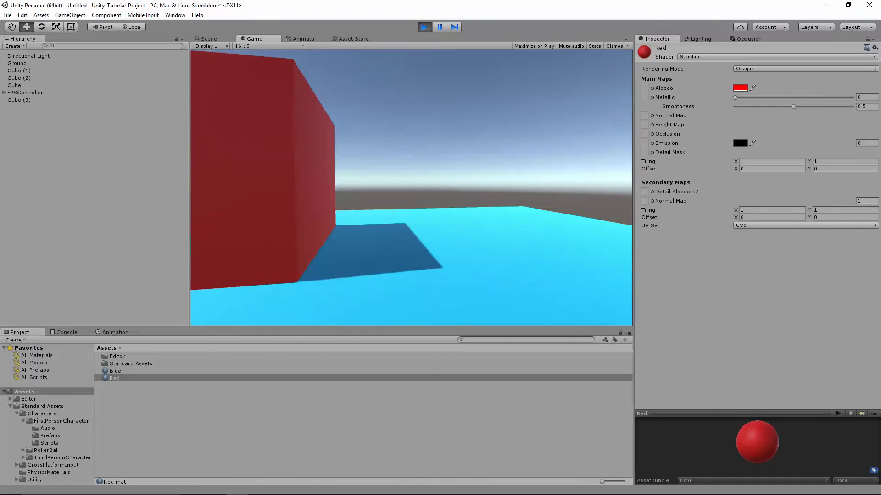
pyautogui.press('Escape')
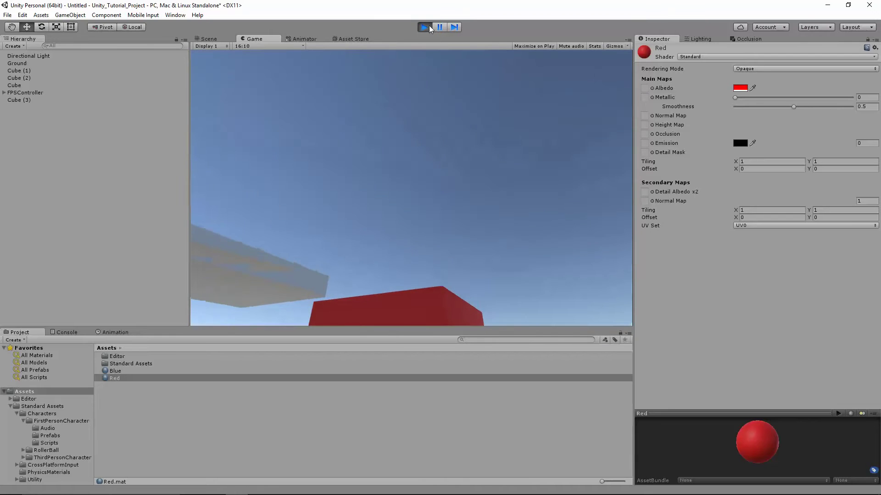
pyautogui.click(425, 27)
# Select the FPSController and examine it up close in the scene along with its component settings
pyautogui.scroll(-6, 477, 185)
pyautogui.scroll(7, 529, 224)
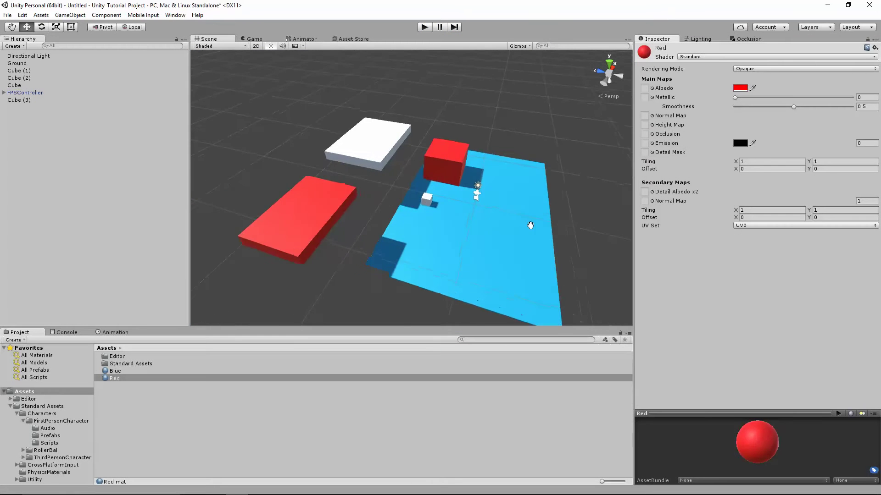
pyautogui.moveTo(534, 225); pyautogui.dragTo(531, 219, button='middle')
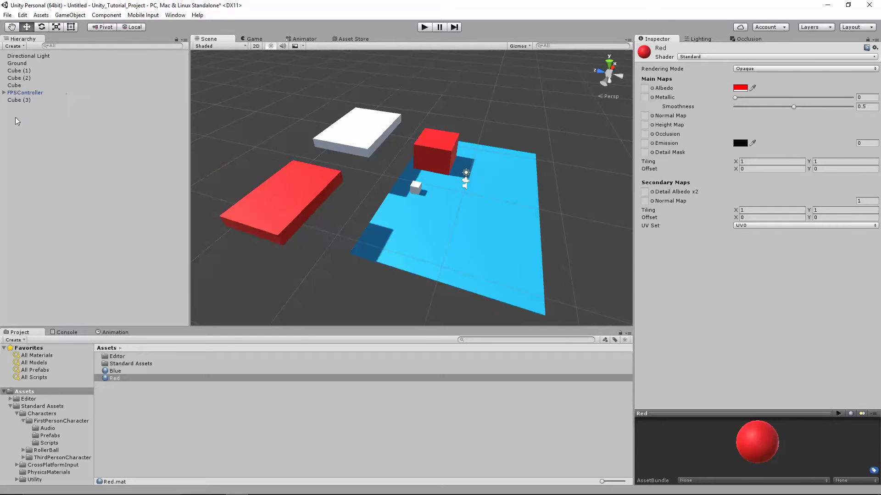
pyautogui.click(20, 78)
pyautogui.moveTo(279, 96); pyautogui.dragTo(296, 134)
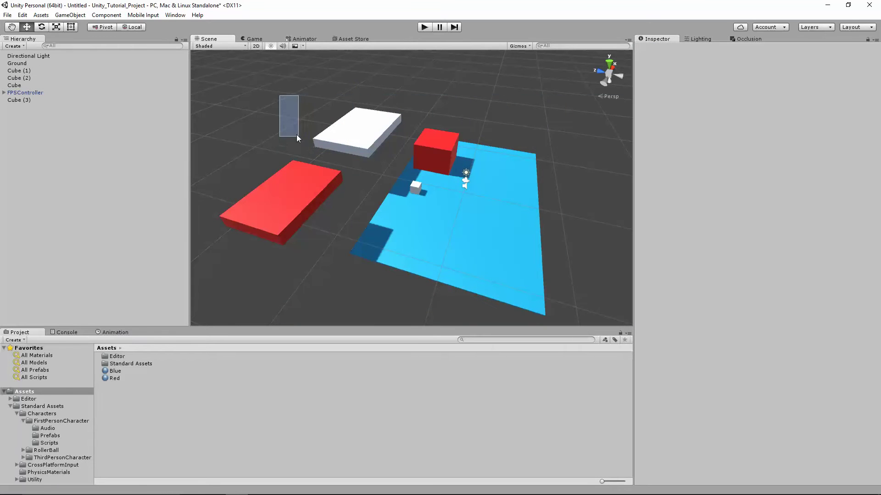
pyautogui.click(100, 100)
pyautogui.click(65, 94)
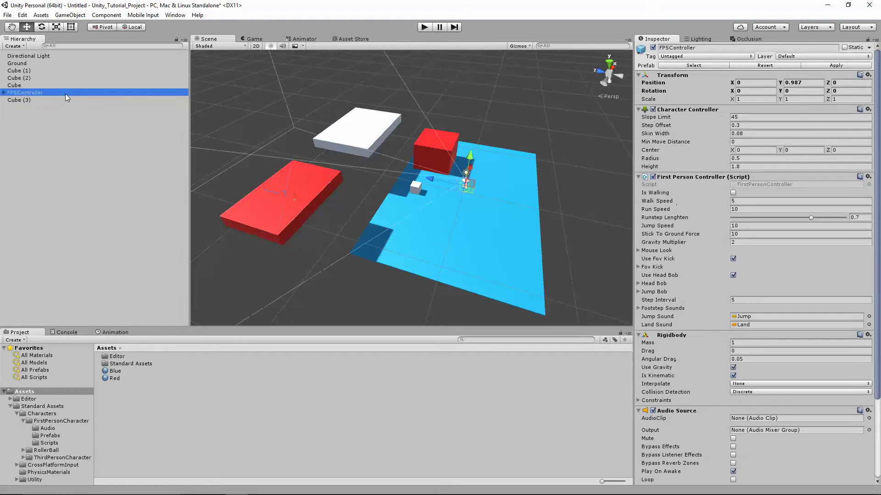
pyautogui.scroll(7, 459, 164)
pyautogui.moveTo(435, 170); pyautogui.dragTo(335, 165, button='middle')
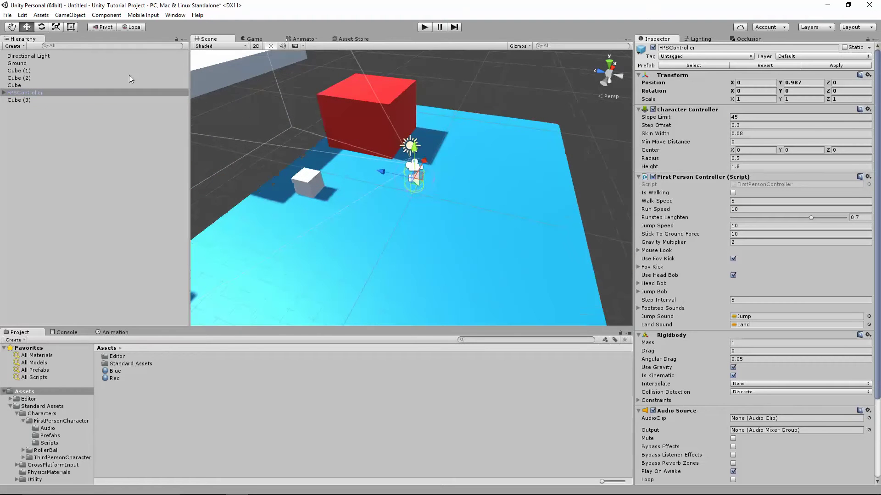
# Look through the standard packages available for import and close the list without importing any
pyautogui.click(41, 14)
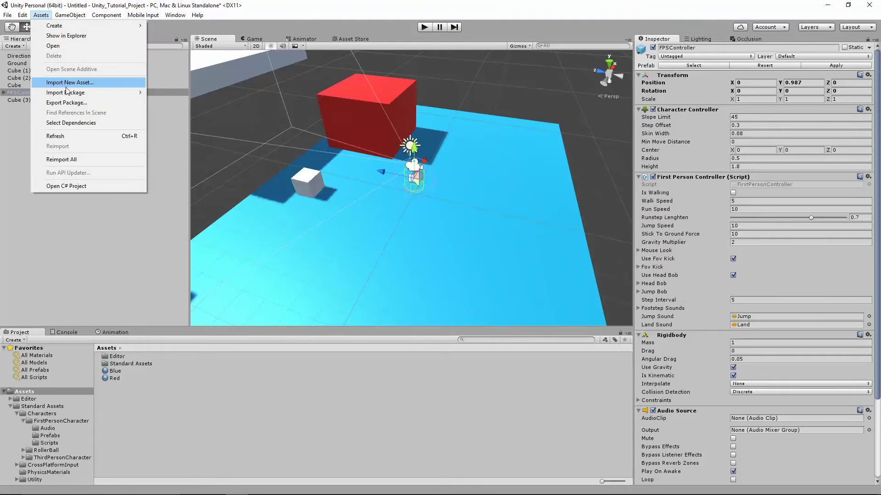
pyautogui.moveTo(71, 96)
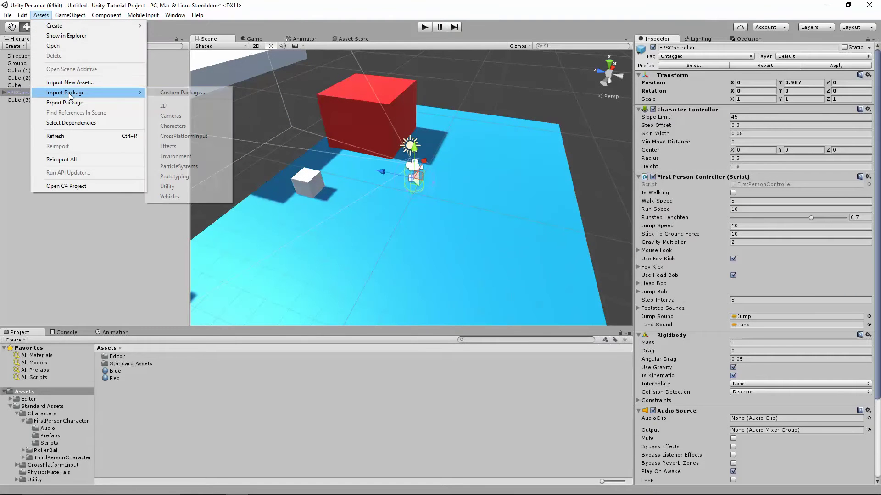
pyautogui.click(485, 229)
# Browse Standard Assets through Characters and FirstPersonCharacter to the Prefabs folder, and return to the Assets folder
pyautogui.doubleClick(130, 364)
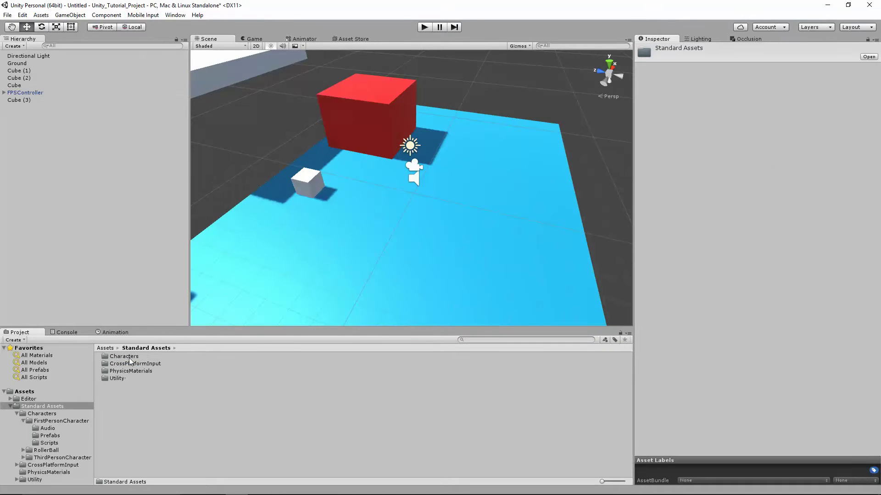
pyautogui.doubleClick(118, 358)
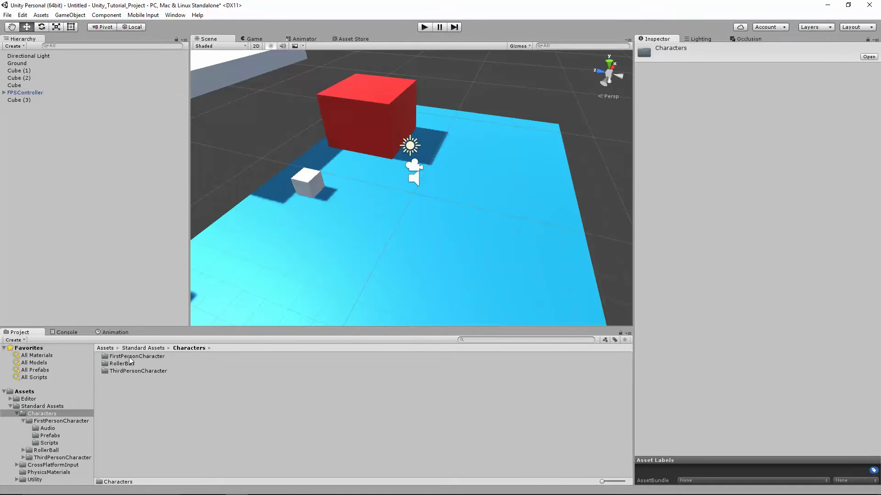
pyautogui.doubleClick(129, 357)
pyautogui.doubleClick(128, 364)
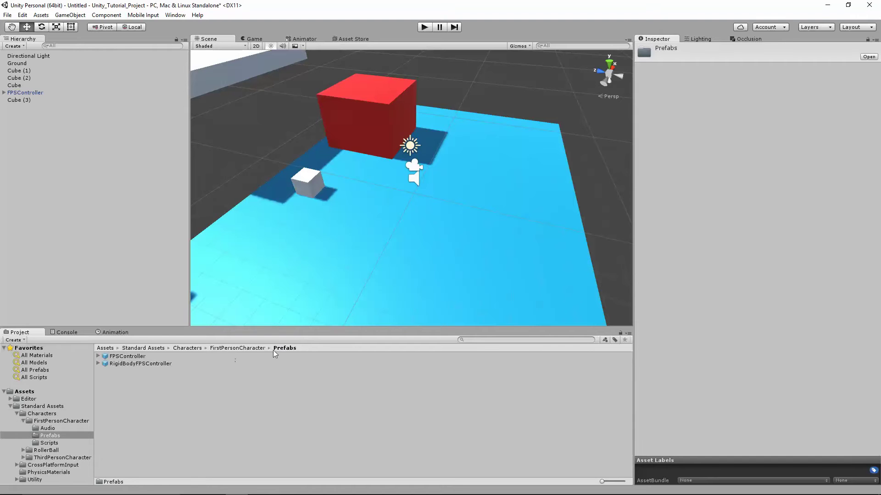
pyautogui.click(106, 348)
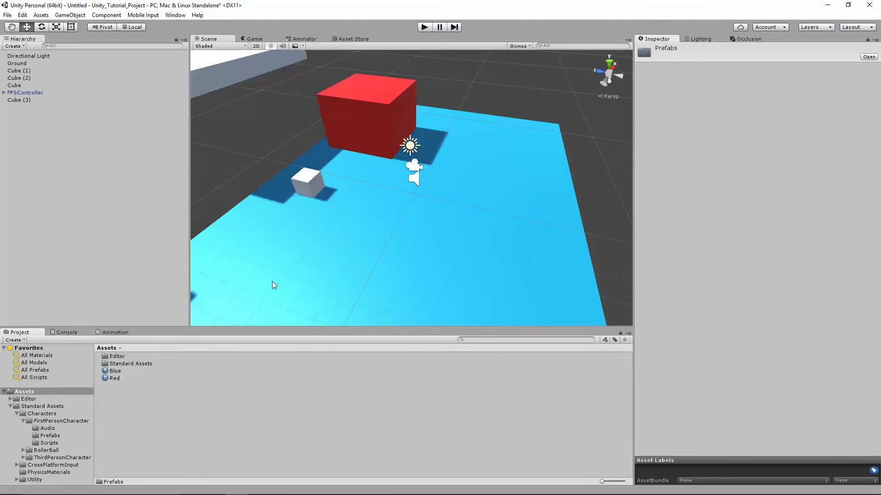
# Review the contents of the Assets folder: the Editor and Standard Assets folders and the Red and Blue materials
pyautogui.scroll(-6, 303, 276)
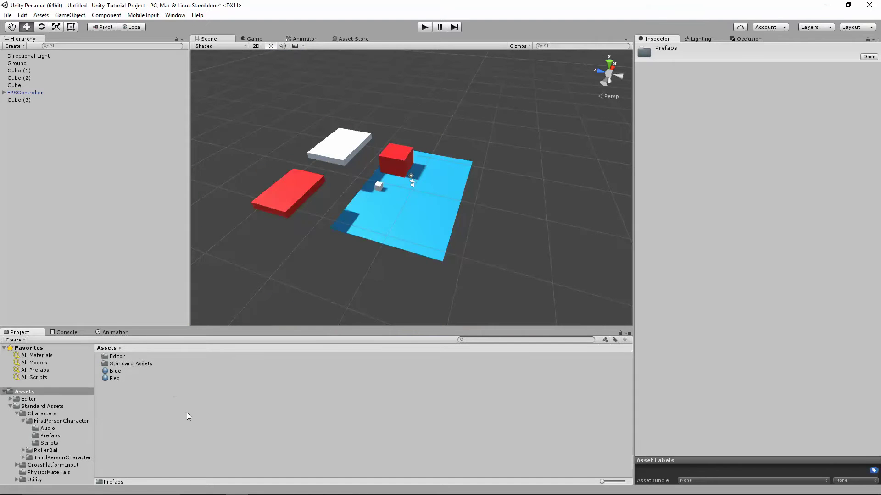
pyautogui.click(115, 357)
pyautogui.click(118, 364)
pyautogui.click(123, 380)
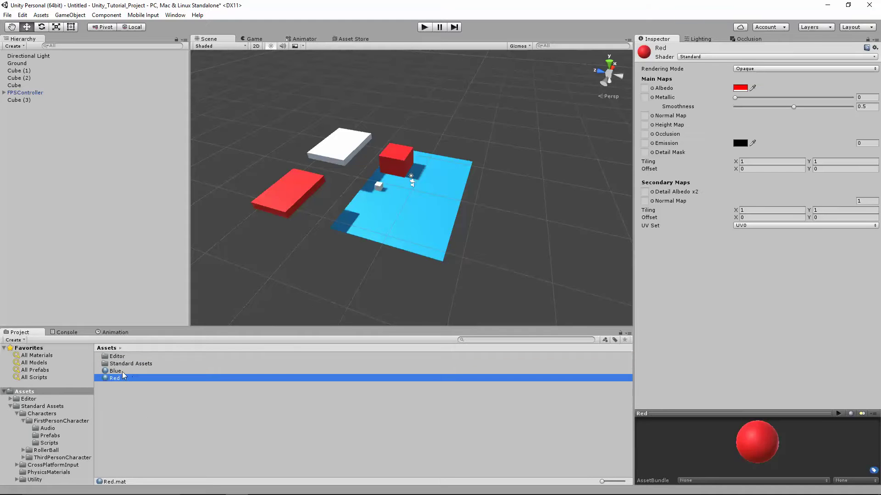
pyautogui.click(138, 371)
pyautogui.scroll(2, 421, 287)
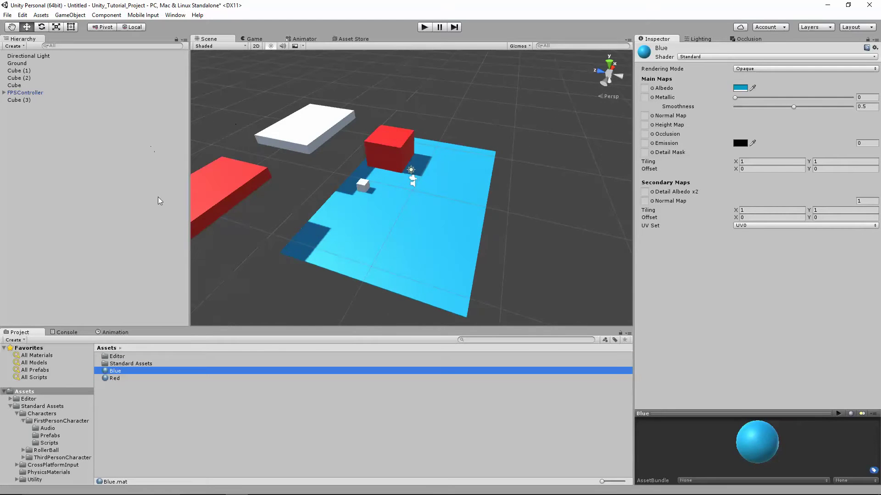
pyautogui.click(140, 378)
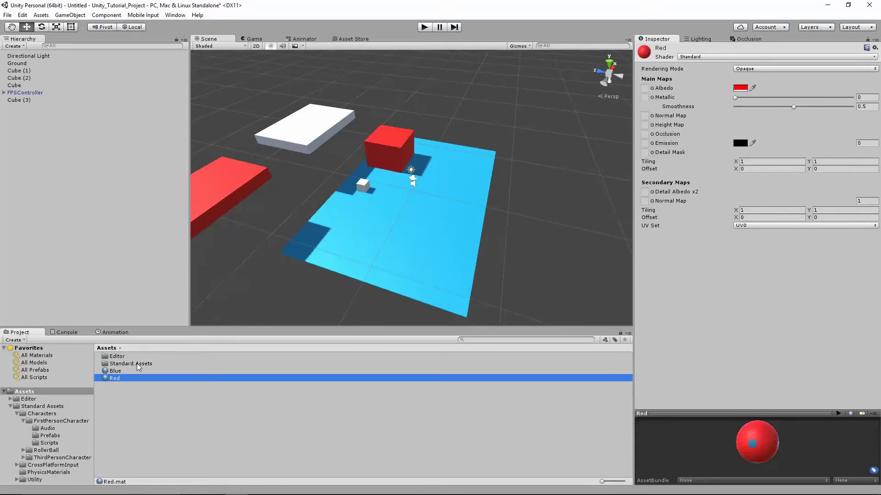
pyautogui.click(136, 363)
pyautogui.scroll(-2, 276, 315)
pyautogui.scroll(2, 275, 313)
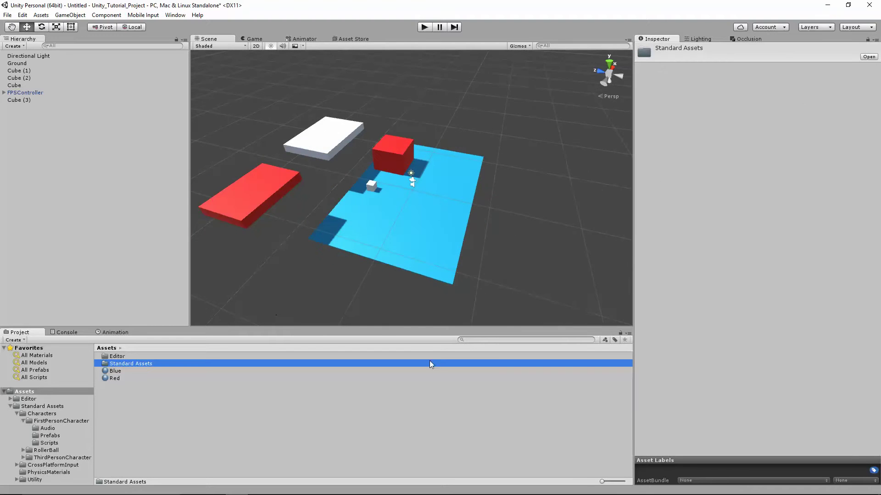
# Raise and shift the red platform to about X -9.45, Y 7.39, Z 13.2
pyautogui.moveTo(412, 216); pyautogui.dragTo(346, 191, button='right')
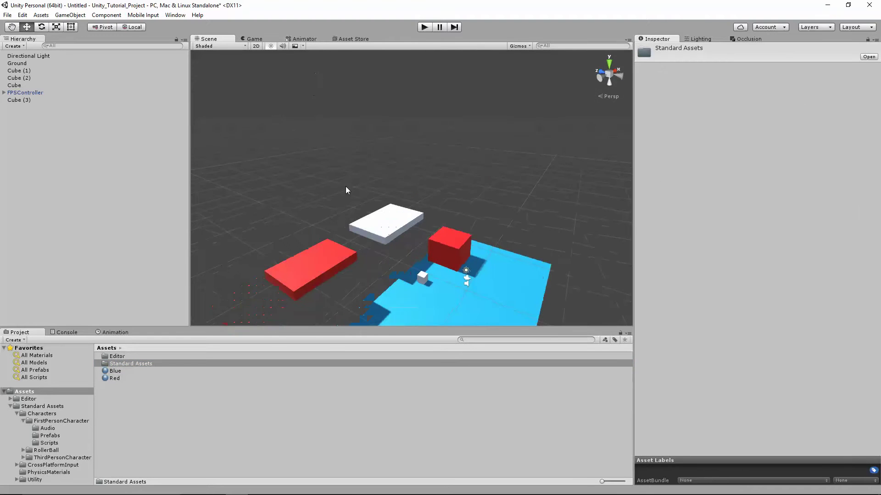
pyautogui.click(344, 263)
pyautogui.moveTo(302, 260); pyautogui.dragTo(316, 204)
# Enlarge the blue Ground to a scale of about 59.6 in X and 57.5 in Z
pyautogui.scroll(-4, 492, 319)
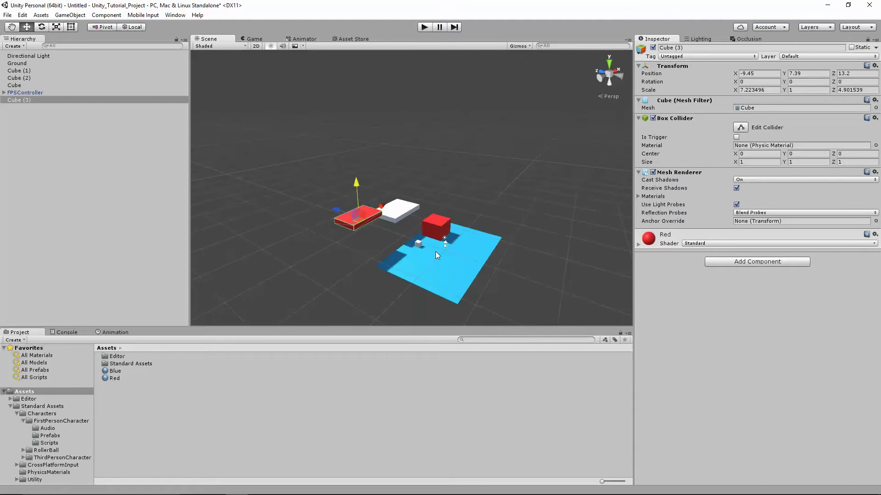
pyautogui.click(443, 266)
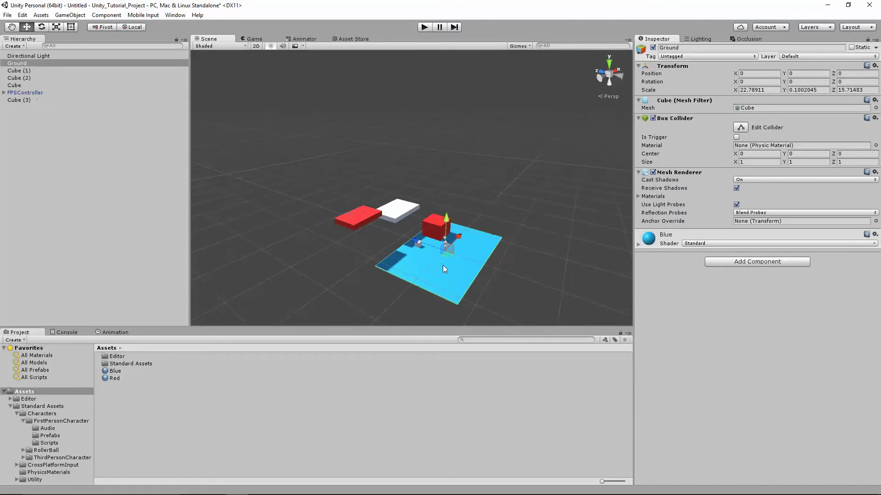
pyautogui.click(61, 28)
pyautogui.moveTo(414, 238); pyautogui.dragTo(500, 286)
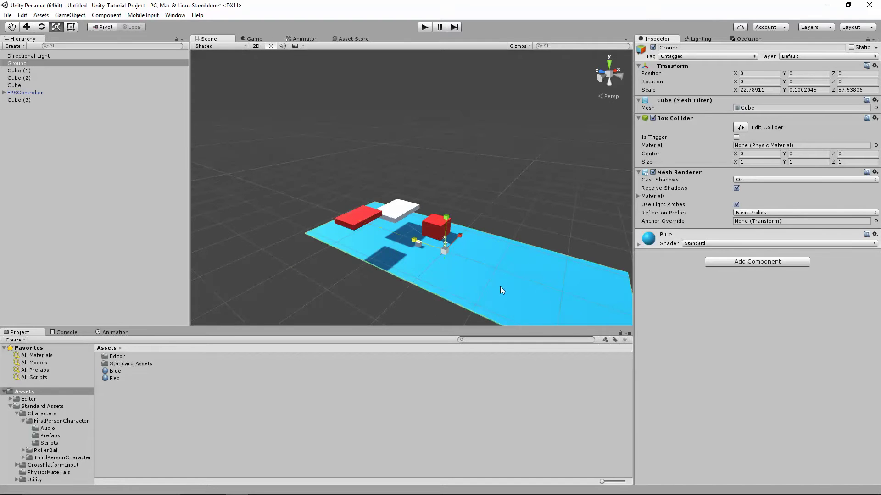
pyautogui.moveTo(462, 241); pyautogui.dragTo(486, 207)
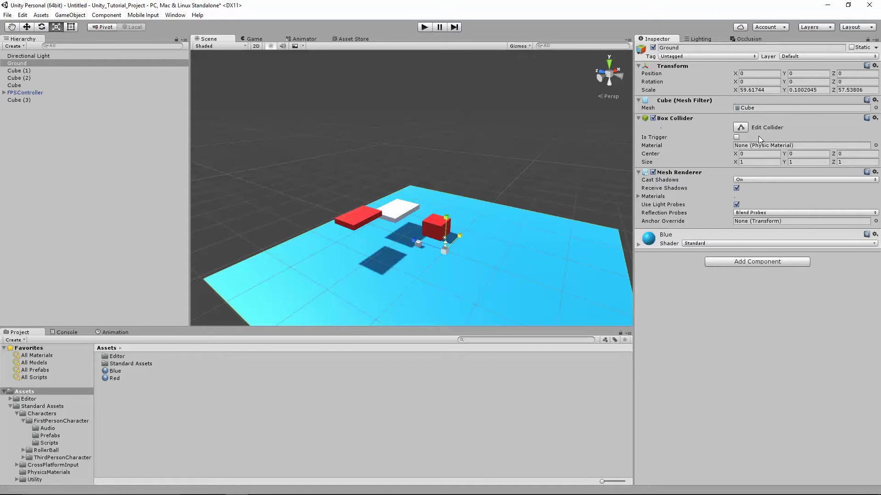
# Inspect the components of Cube (1) and Cube (2), and reselect the Ground
pyautogui.click(38, 71)
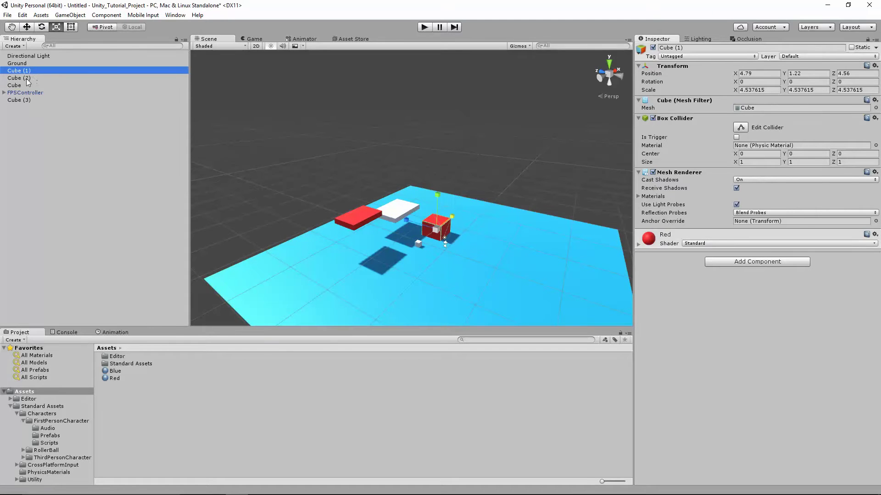
pyautogui.click(27, 78)
pyautogui.click(27, 71)
pyautogui.click(582, 301)
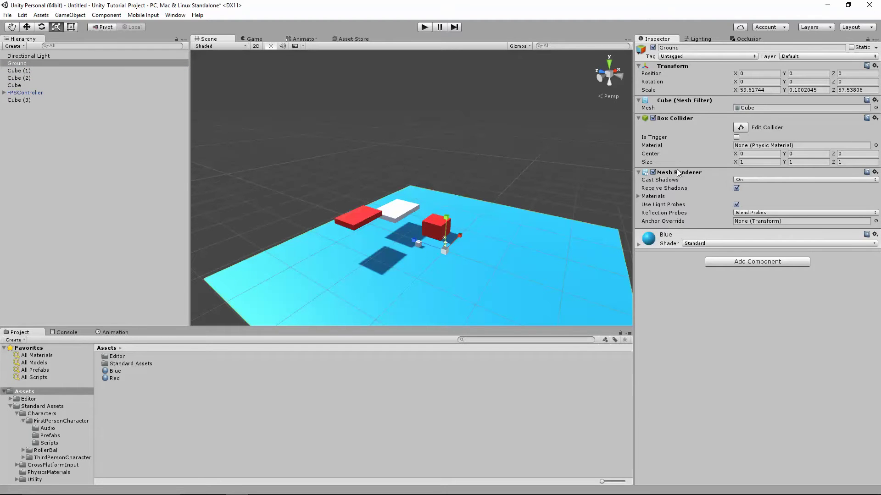
# Examine the Blue material attached to the Ground, and clear the selection
pyautogui.click(667, 244)
pyautogui.click(667, 244)
pyautogui.click(668, 244)
pyautogui.click(663, 244)
pyautogui.click(391, 145)
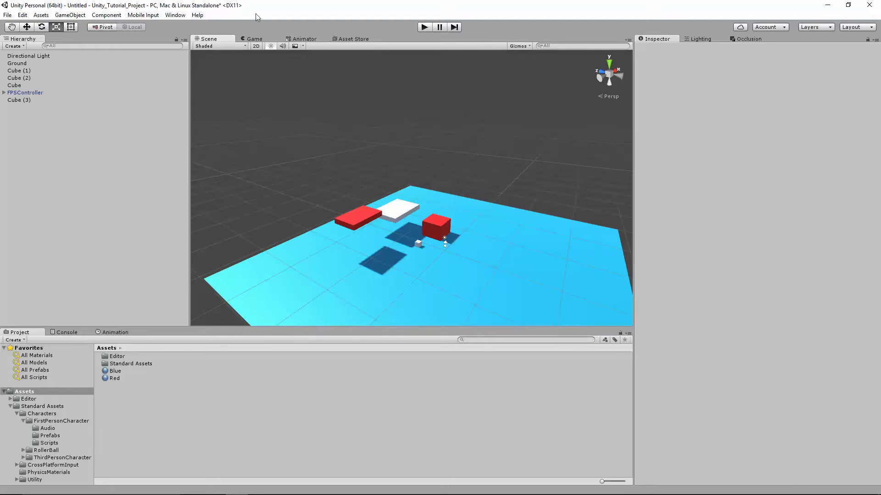
# Play-test the scene in the Game view, walking around the enlarged ground and looking up at the platforms, and stop play mode
pyautogui.click(254, 39)
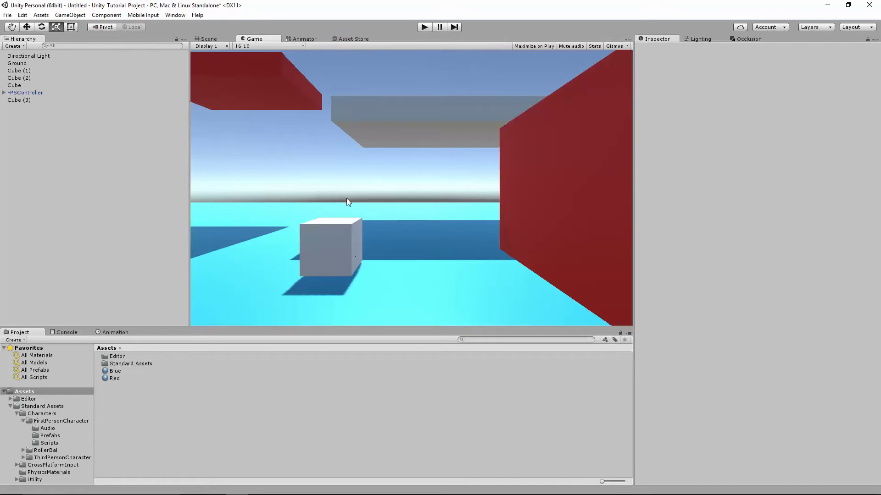
pyautogui.click(425, 27)
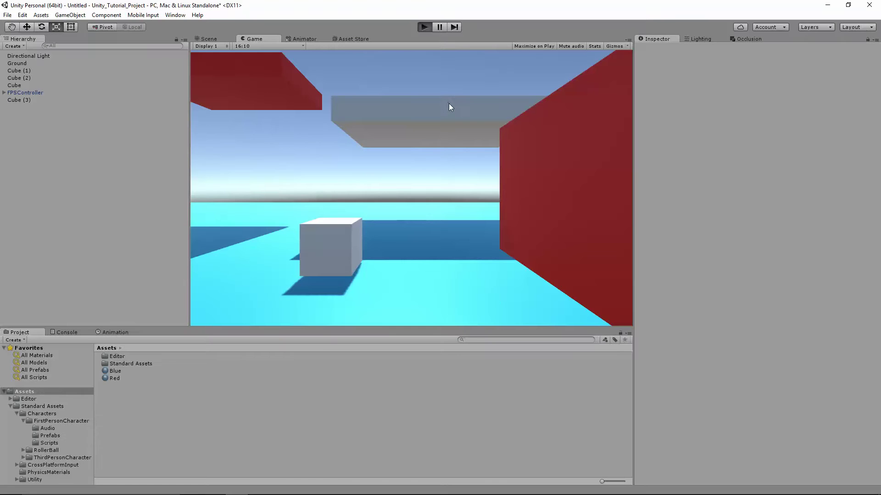
pyautogui.press('w')
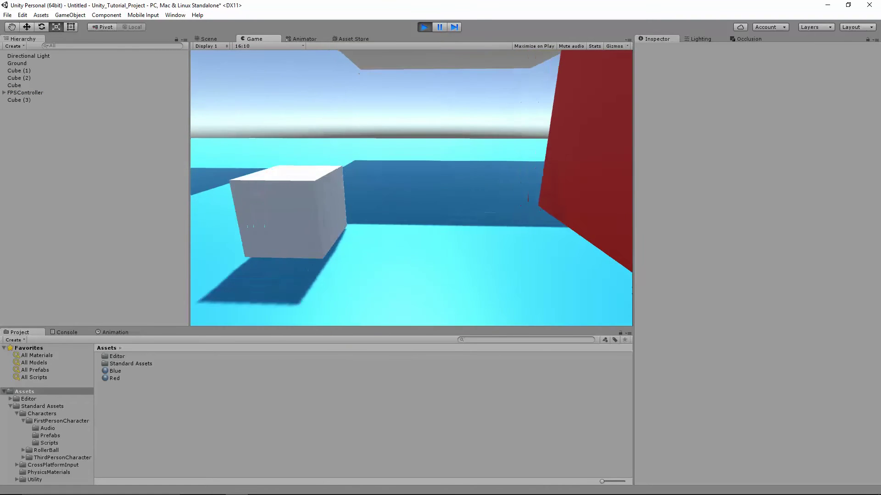
pyautogui.press('w')
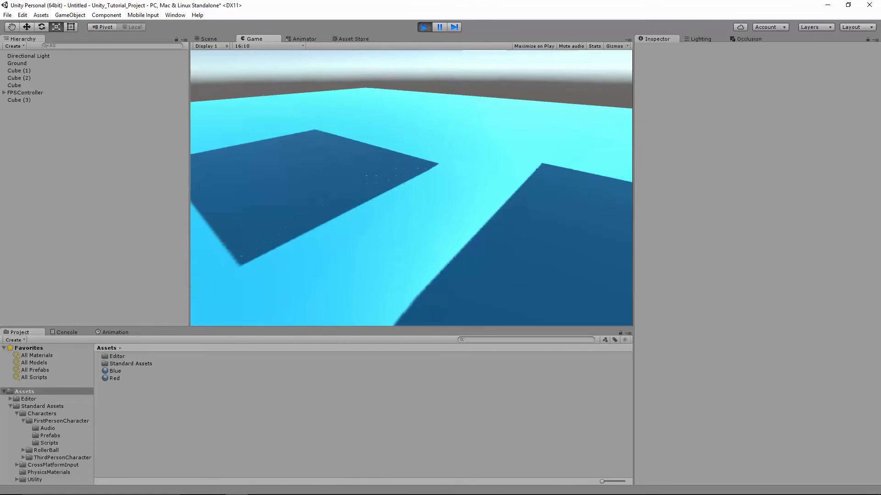
pyautogui.press('Escape')
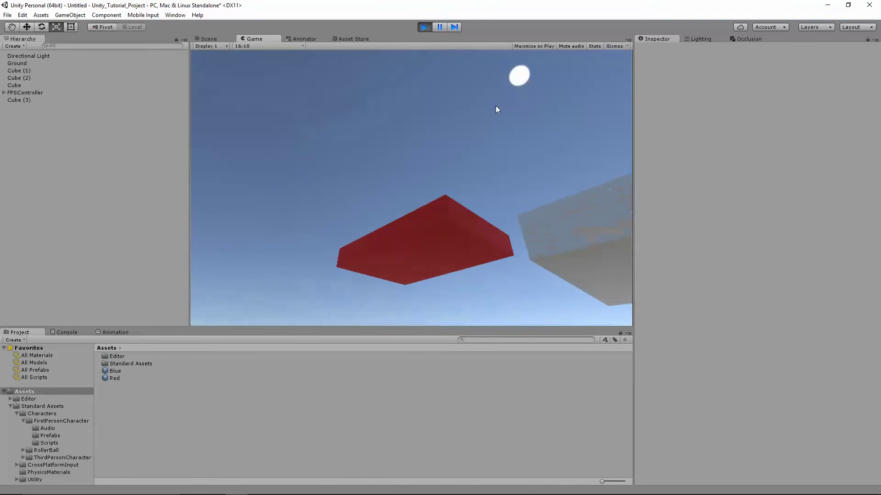
pyautogui.click(424, 28)
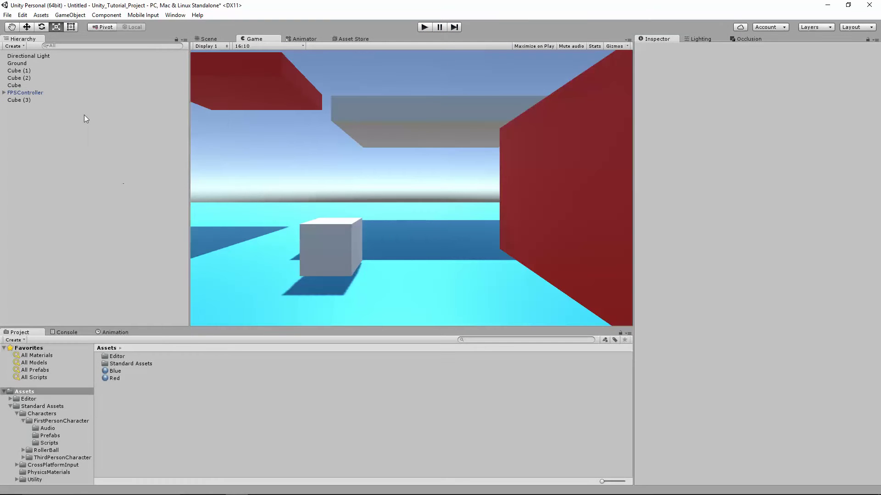
# Add a sphere to the scene and scale it uniformly to about 12.39
pyautogui.click(14, 46)
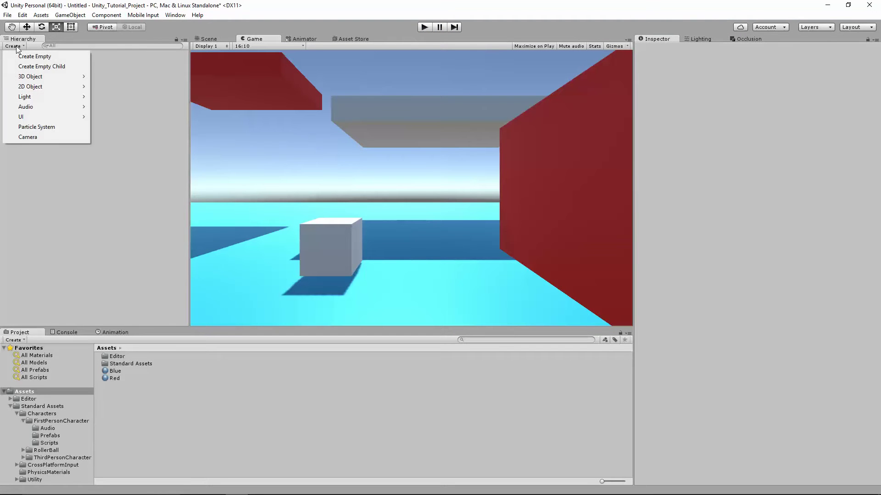
pyautogui.moveTo(69, 76)
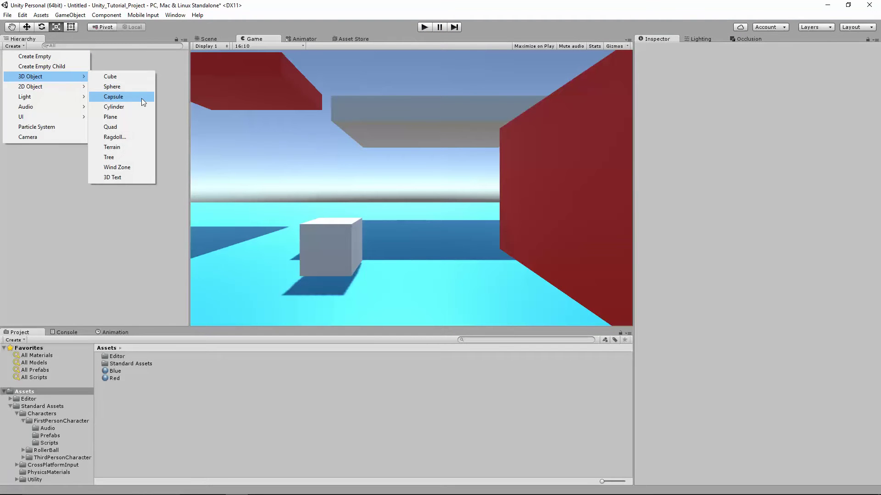
pyautogui.click(133, 86)
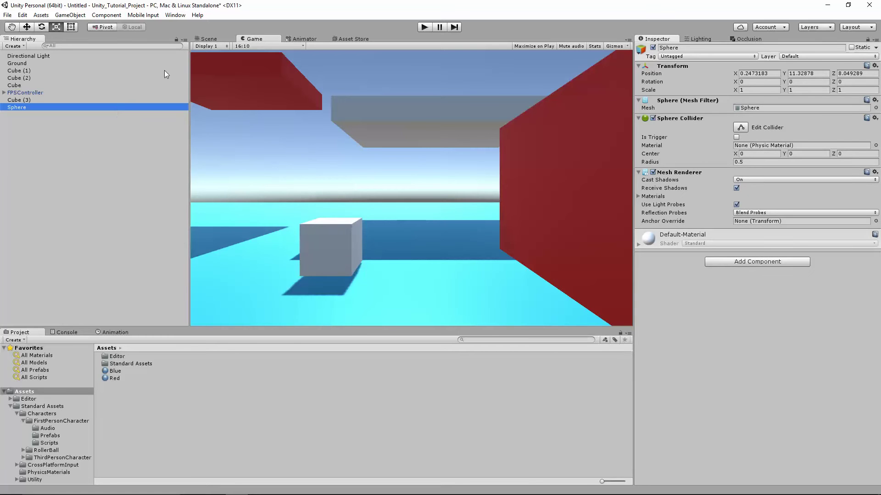
pyautogui.click(205, 37)
pyautogui.doubleClick(139, 109)
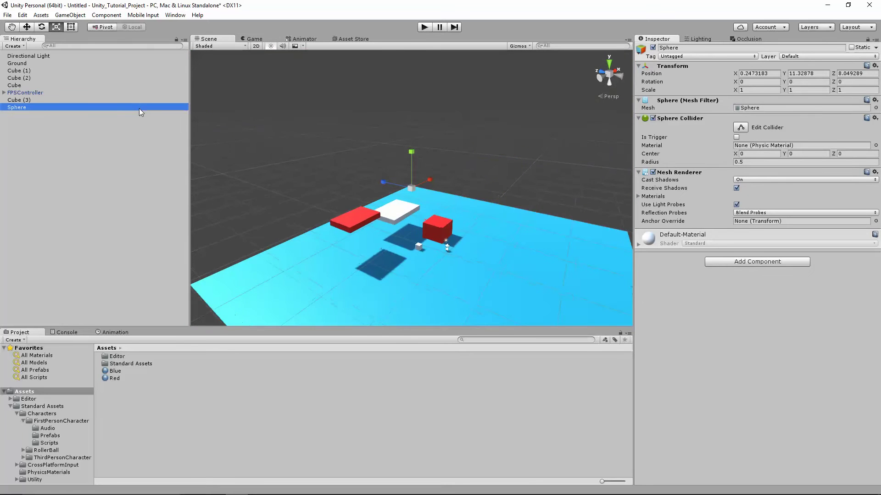
pyautogui.scroll(-10, 398, 218)
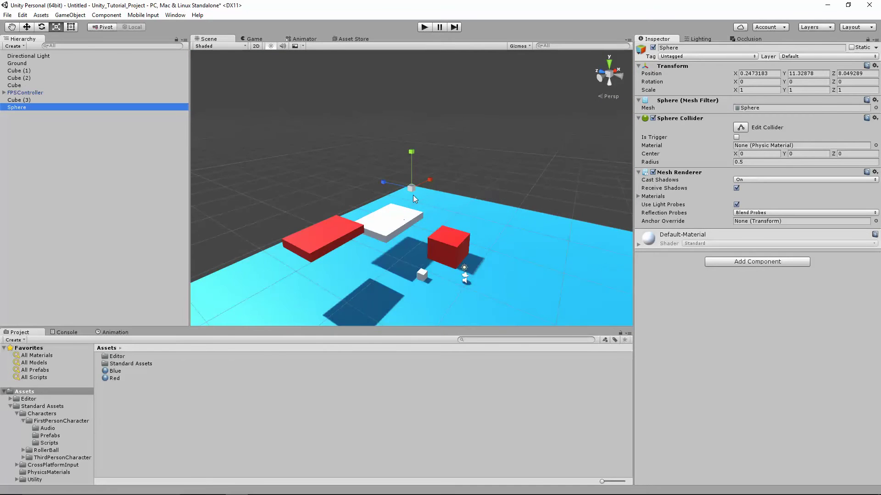
pyautogui.moveTo(413, 189); pyautogui.dragTo(109, 215)
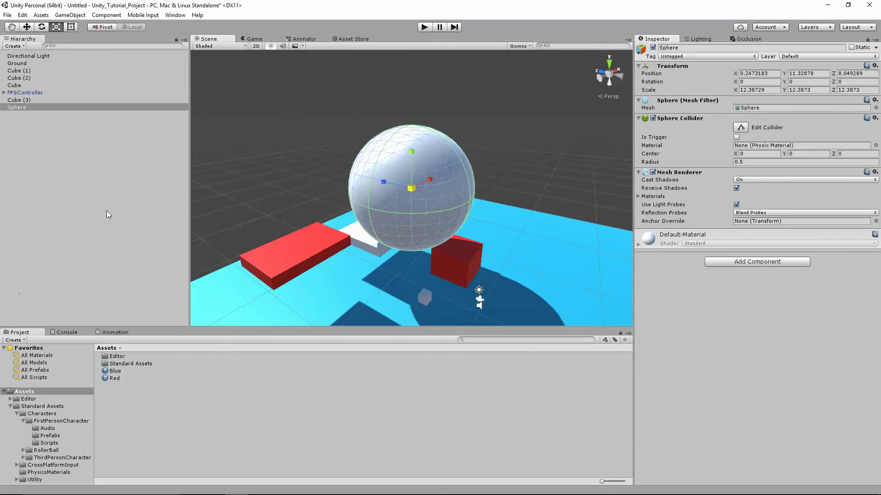
# Move the sphere to about X -18.99 and Y -1.71, partly sunk into the blue ground, and deselect it
pyautogui.press('w')
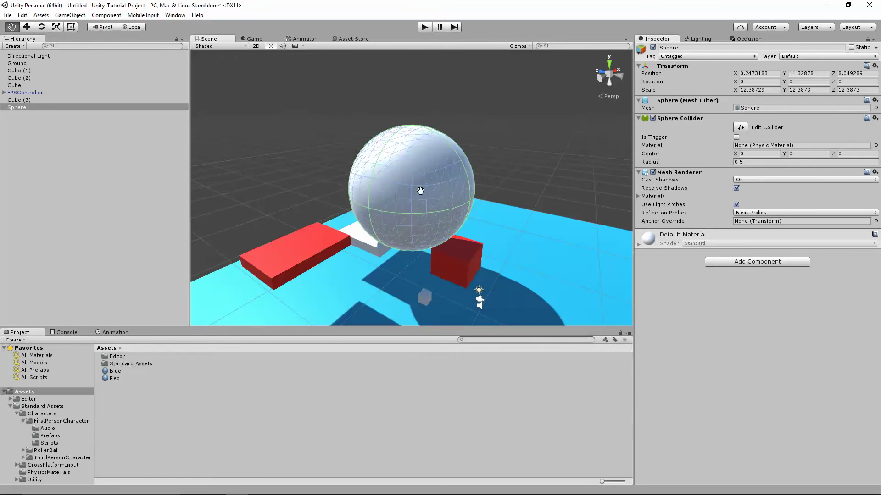
pyautogui.moveTo(429, 180); pyautogui.dragTo(342, 203)
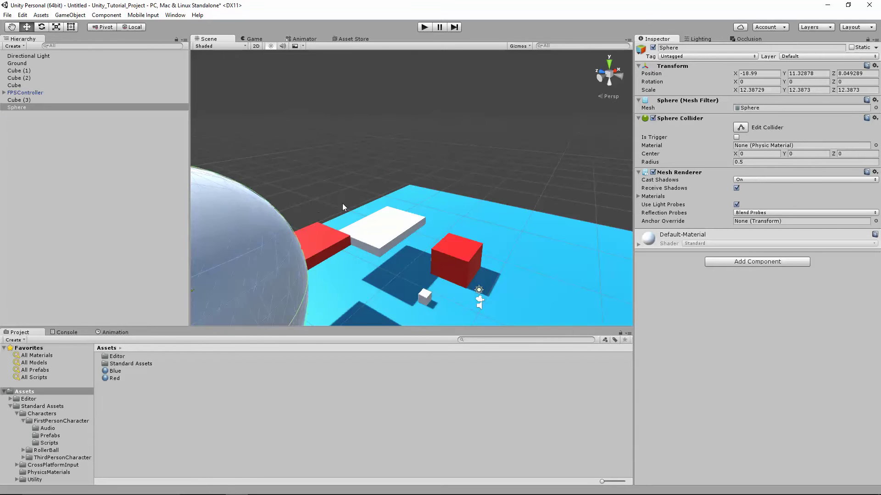
pyautogui.press('f')
pyautogui.moveTo(457, 165); pyautogui.dragTo(450, 306)
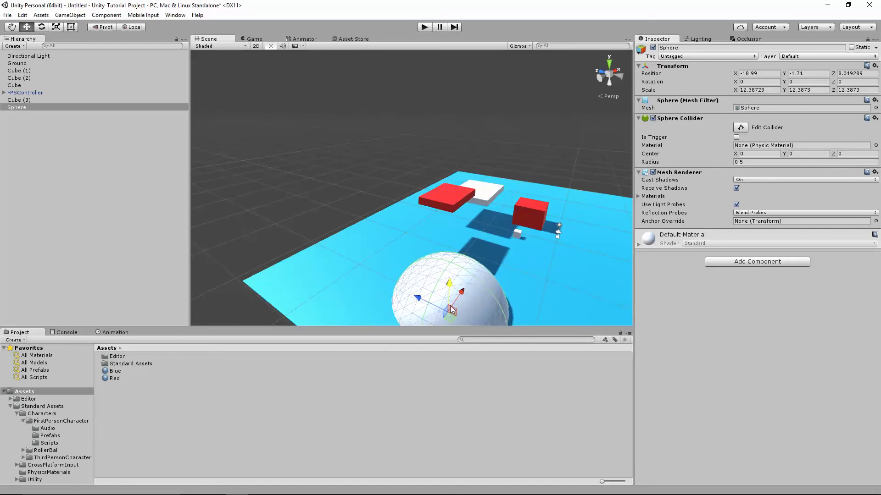
pyautogui.click(514, 180)
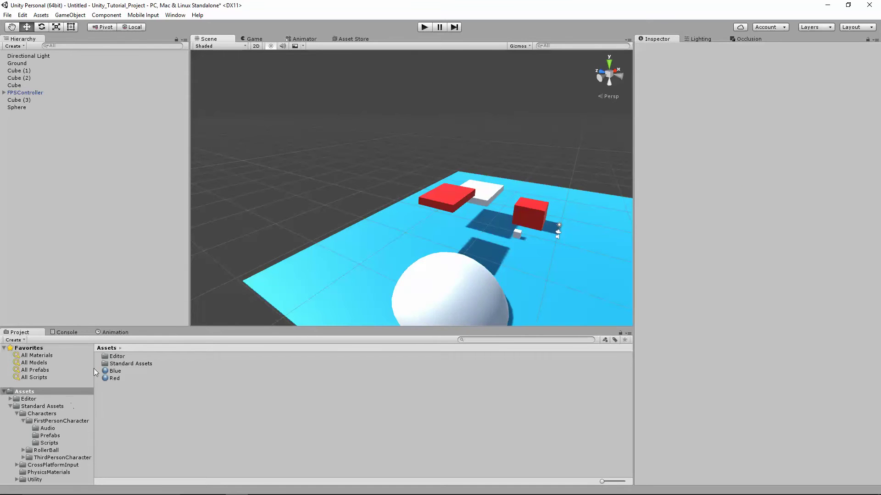
# Create a new material named Green in the Assets folder
pyautogui.click(14, 340)
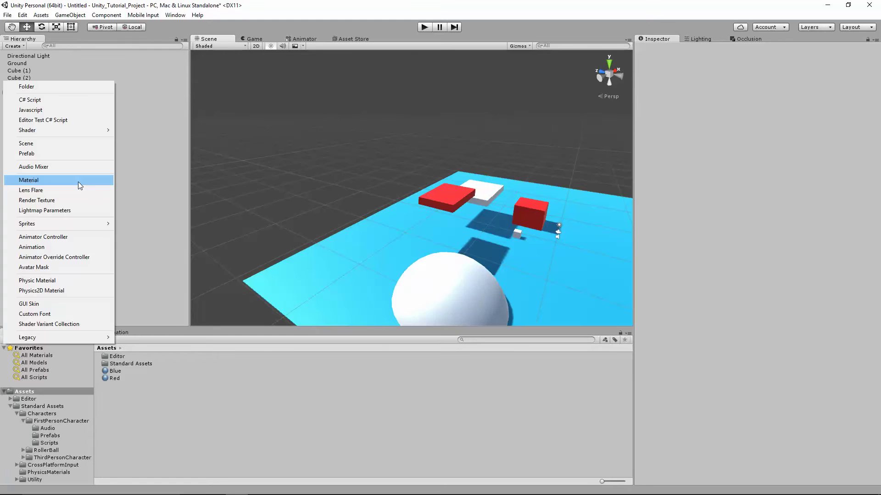
pyautogui.click(78, 181)
pyautogui.write('G')
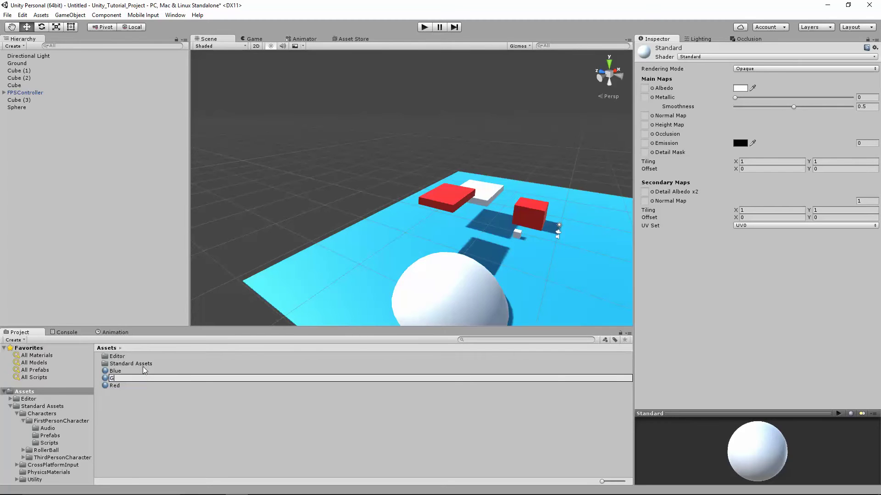
pyautogui.write('reen')
pyautogui.press('Return')
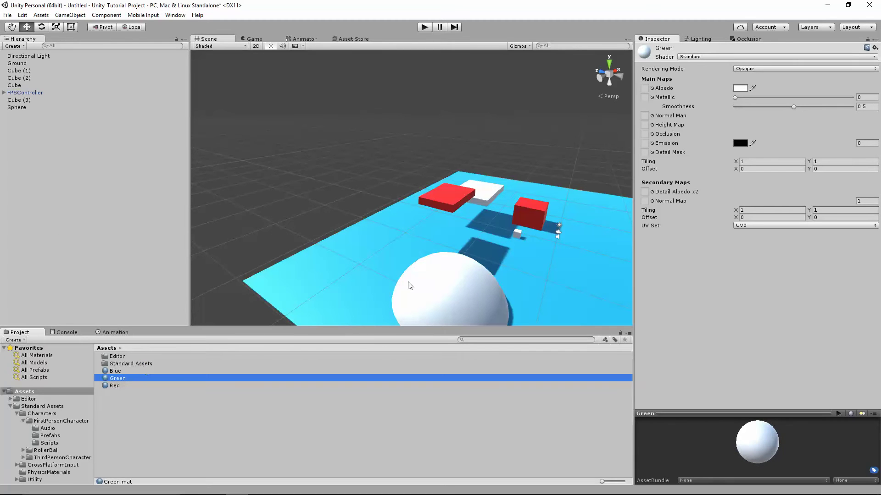
# Set the Green material's albedo to a medium green and apply the material to the sphere
pyautogui.click(740, 88)
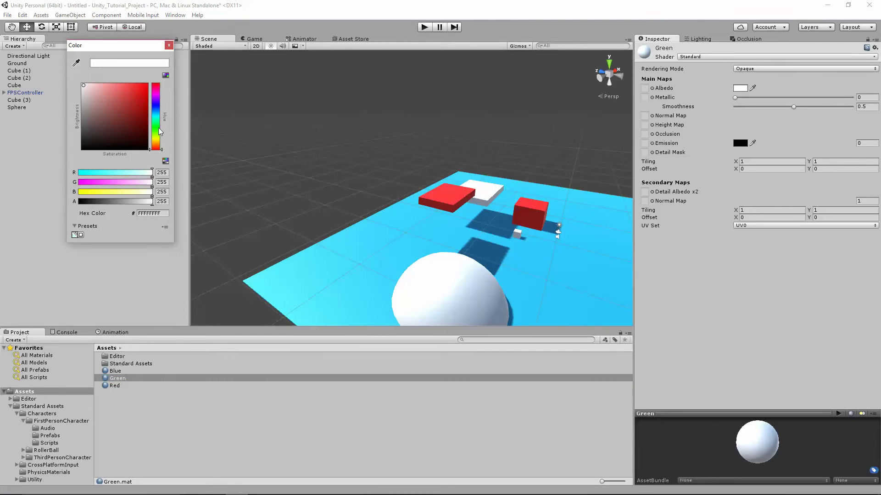
pyautogui.click(156, 127)
pyautogui.click(133, 113)
pyautogui.click(169, 45)
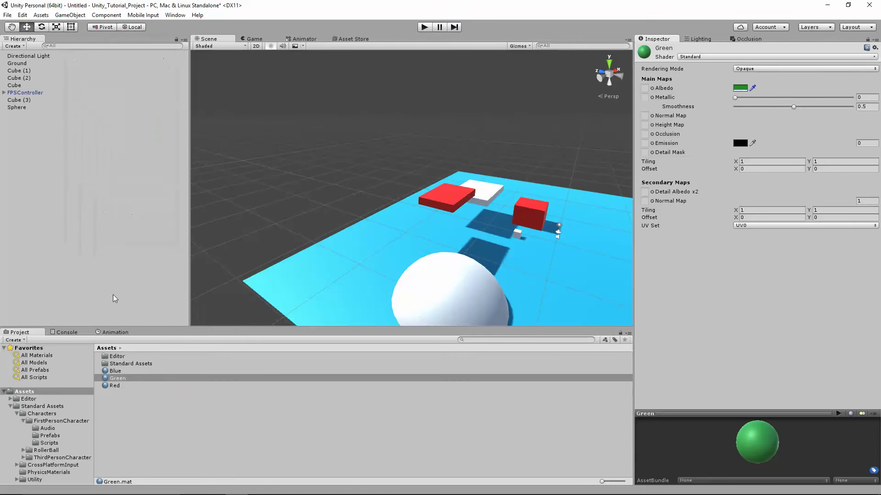
pyautogui.moveTo(122, 376); pyautogui.dragTo(454, 308)
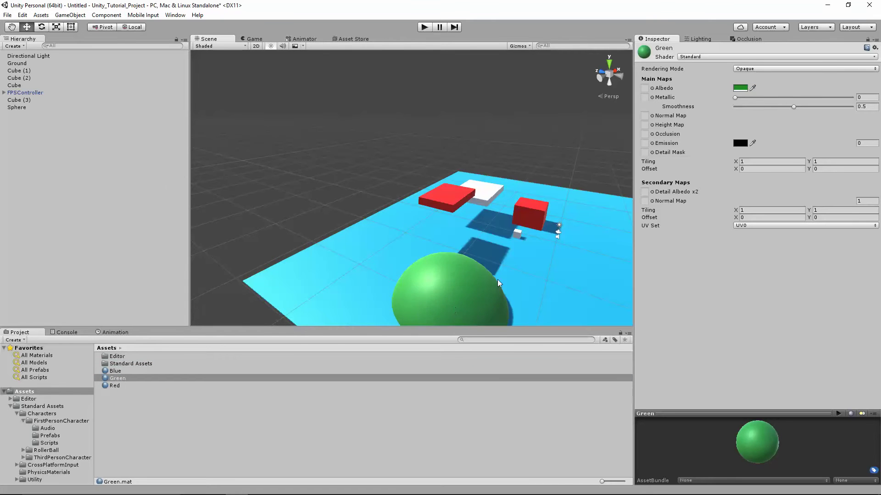
# Play-test the level, walking around the green sphere and beneath the platforms, and stop play mode
pyautogui.scroll(-1, 491, 305)
pyautogui.click(424, 27)
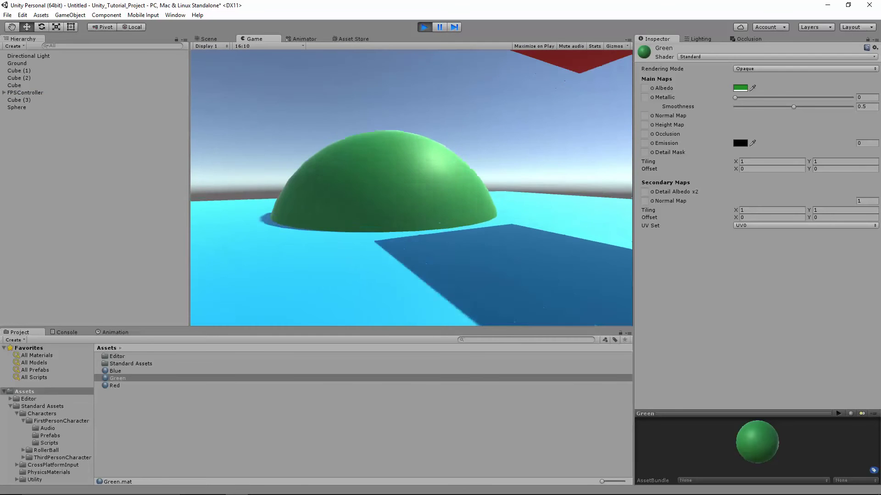
pyautogui.press('w')
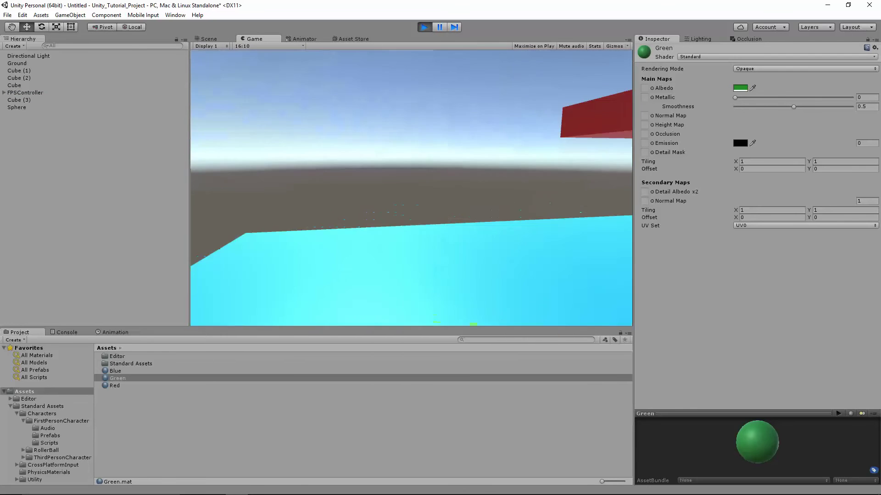
pyautogui.press('w')
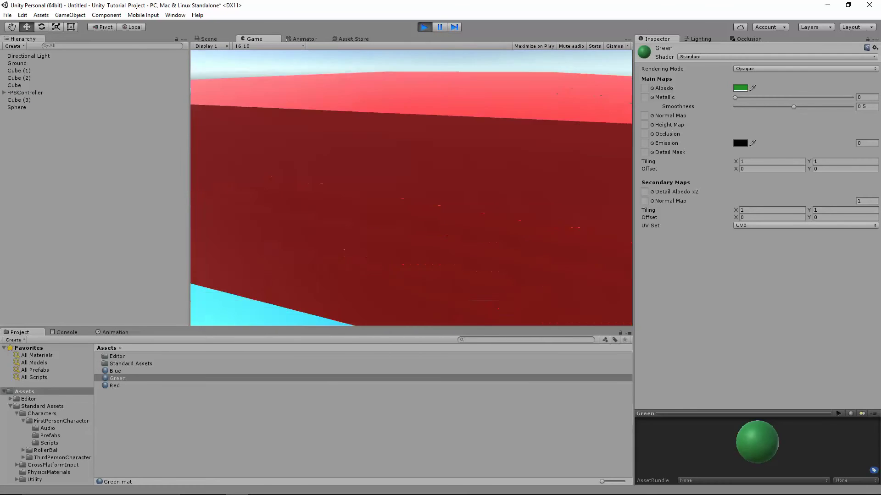
pyautogui.press('w')
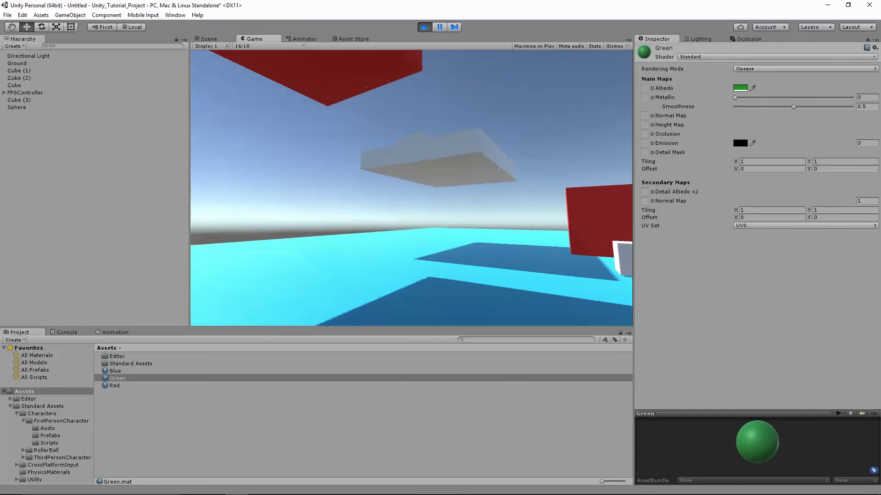
pyautogui.press('w')
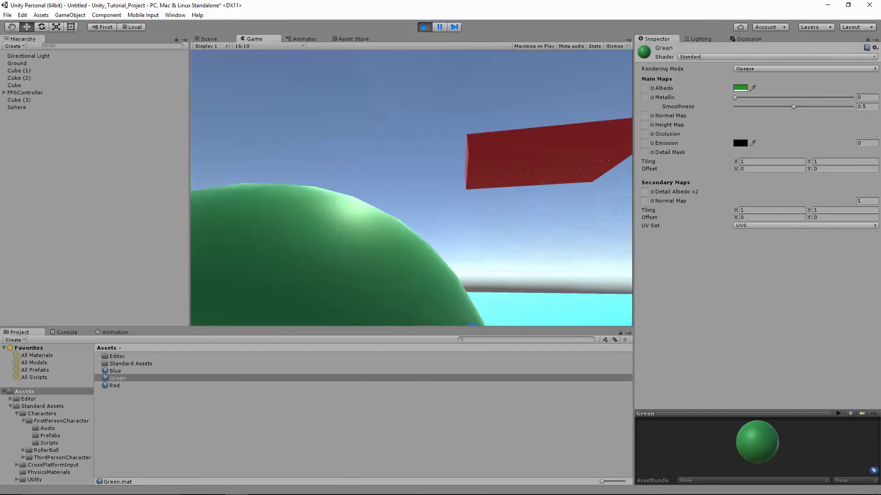
pyautogui.press('w')
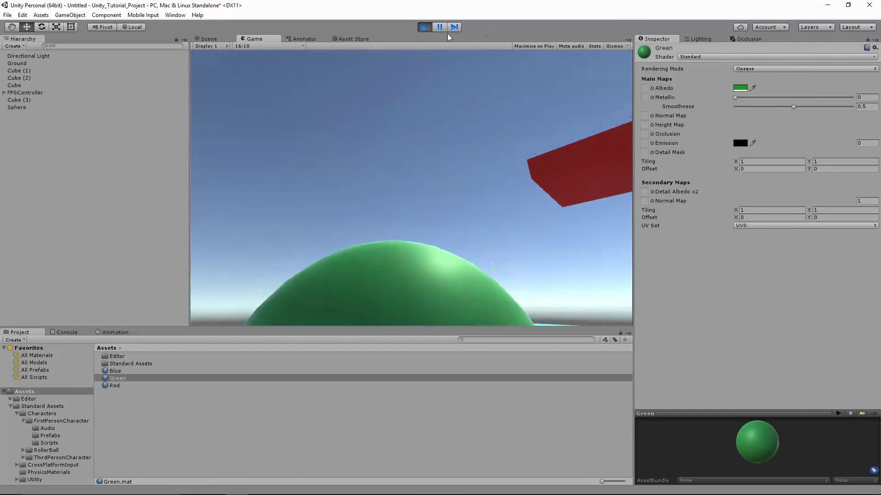
pyautogui.click(425, 26)
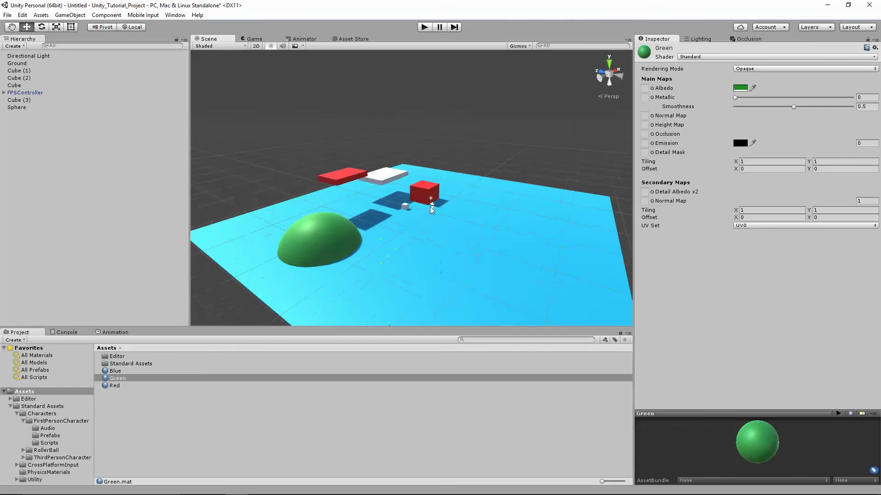
# Save the scene as platforming_1 in the project's Assets folder
pyautogui.click(8, 15)
pyautogui.click(23, 49)
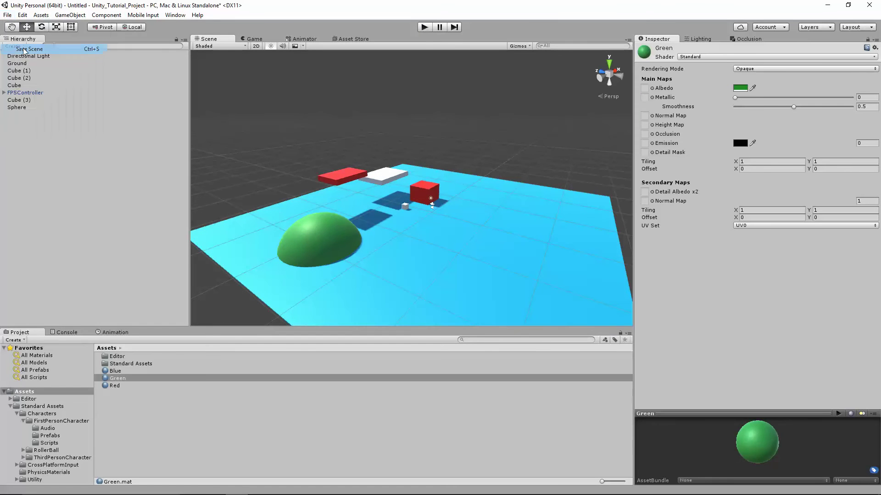
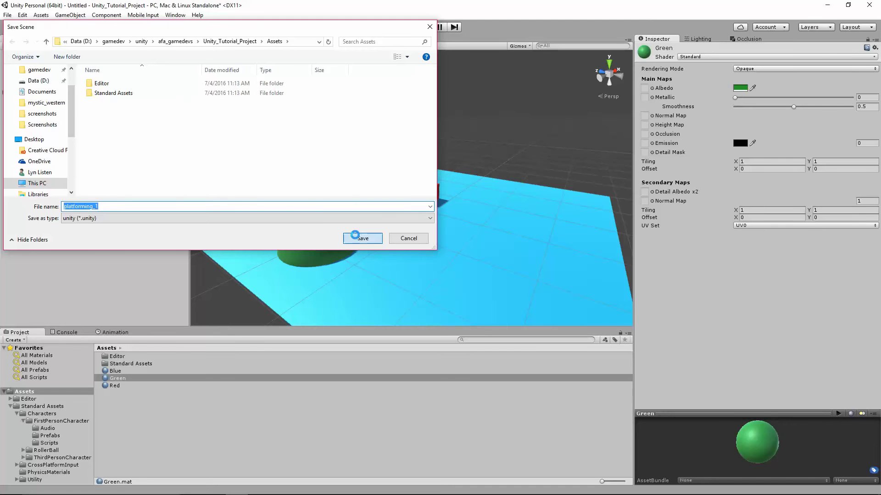
pyautogui.click(361, 239)
# Collapse the Standard Assets folder in the project tree and select the platforming_1 scene asset
pyautogui.click(142, 386)
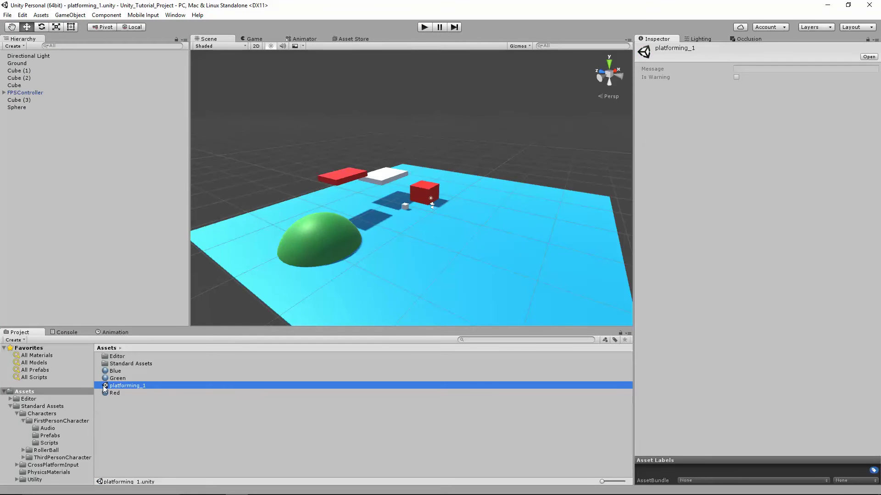
pyautogui.click(132, 427)
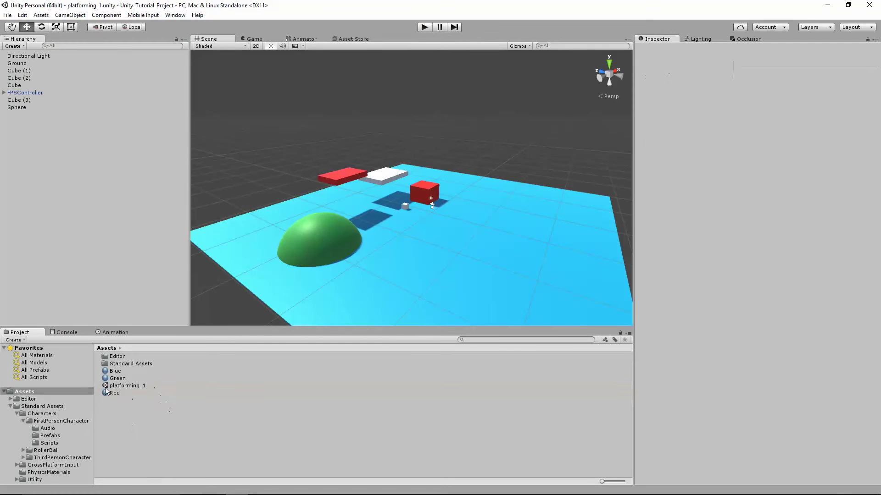
pyautogui.click(10, 406)
pyautogui.click(133, 388)
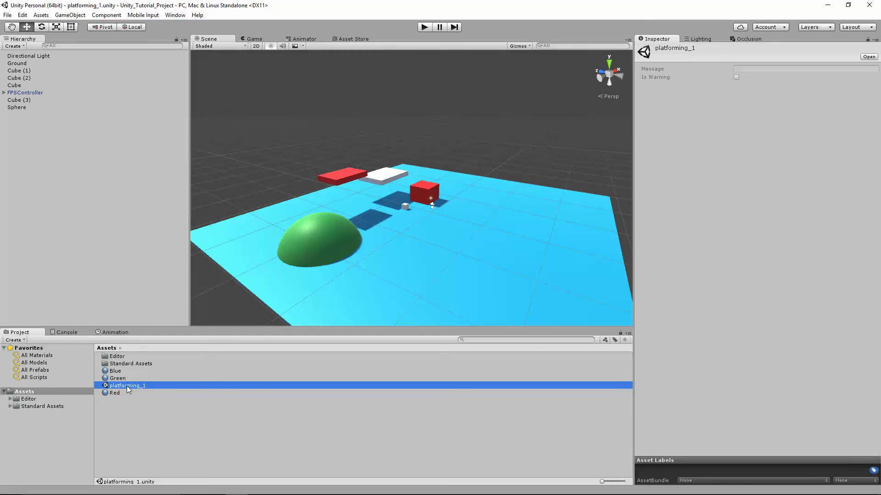
# Create a new empty scene and reopen the platforming_1 scene from the Assets folder
pyautogui.click(7, 15)
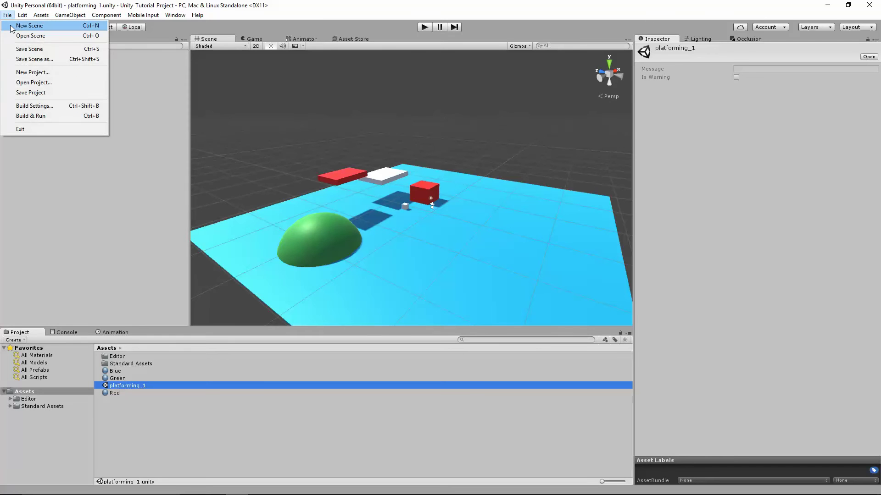
pyautogui.click(21, 22)
pyautogui.scroll(2, 443, 211)
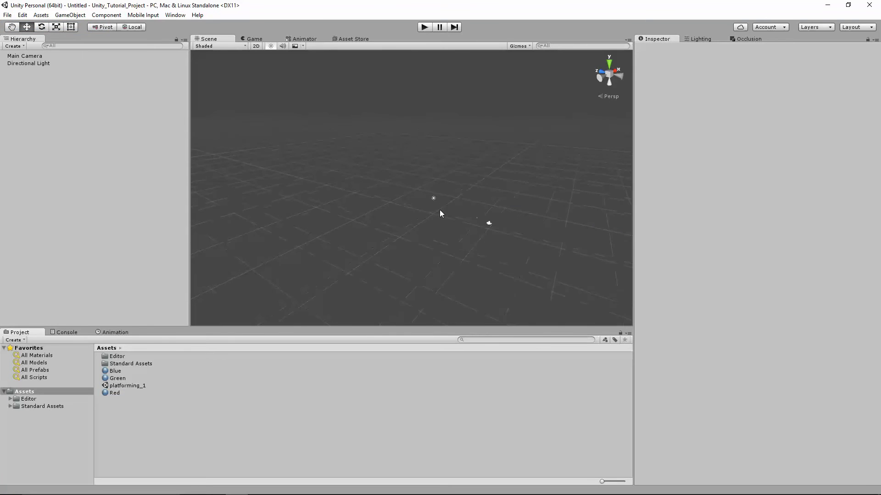
pyautogui.doubleClick(133, 385)
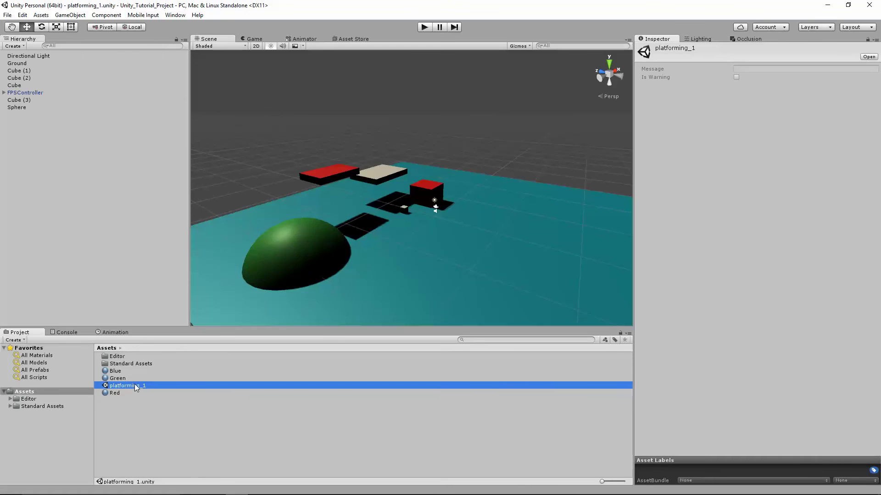
# Examine the reopened level's platforms, red cube, small cube and green sphere from several angles
pyautogui.scroll(-3, 384, 220)
pyautogui.moveTo(382, 223); pyautogui.dragTo(443, 227, button='middle')
pyautogui.scroll(4, 345, 230)
pyautogui.scroll(5, 445, 234)
pyautogui.moveTo(427, 238); pyautogui.dragTo(266, 244, button='right')
pyautogui.scroll(-3, 401, 247)
pyautogui.moveTo(379, 219); pyautogui.dragTo(337, 205, button='middle')
pyautogui.scroll(-3, 338, 205)
pyautogui.scroll(5, 341, 209)
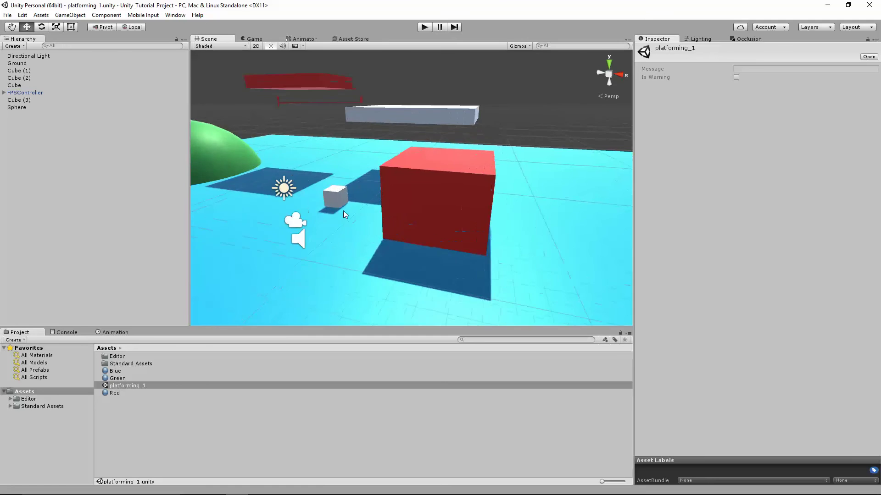
pyautogui.moveTo(360, 255); pyautogui.dragTo(403, 231, button='right')
pyautogui.moveTo(253, 203); pyautogui.dragTo(330, 177, button='middle')
# Select the Directional Light and lower its intensity to 0.31
pyautogui.doubleClick(17, 57)
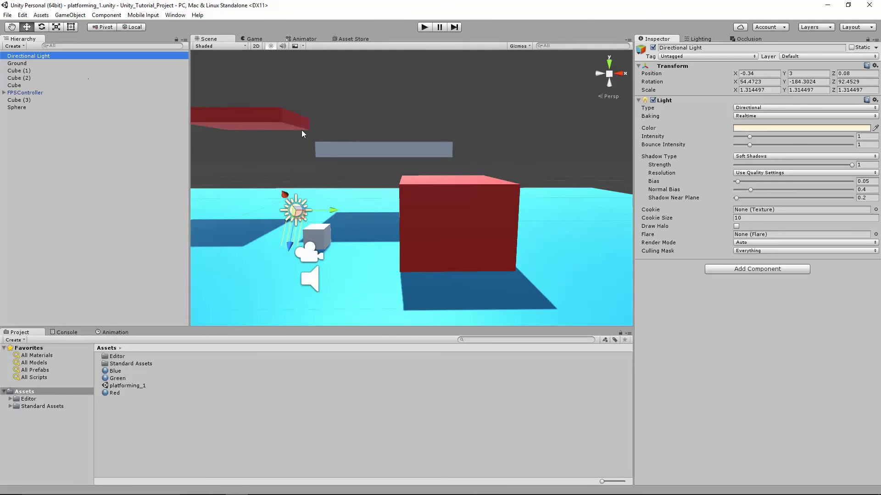
pyautogui.moveTo(373, 207); pyautogui.dragTo(397, 243, button='middle')
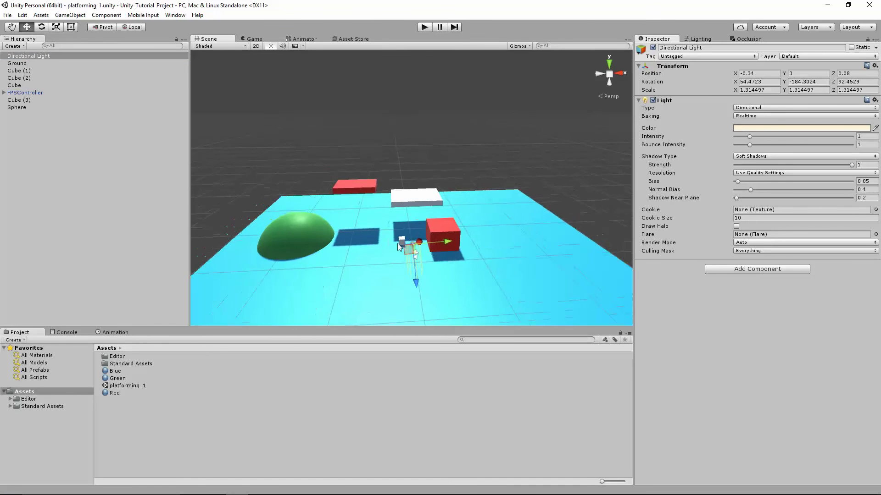
pyautogui.scroll(3, 431, 245)
pyautogui.moveTo(430, 245); pyautogui.dragTo(508, 230, button='right')
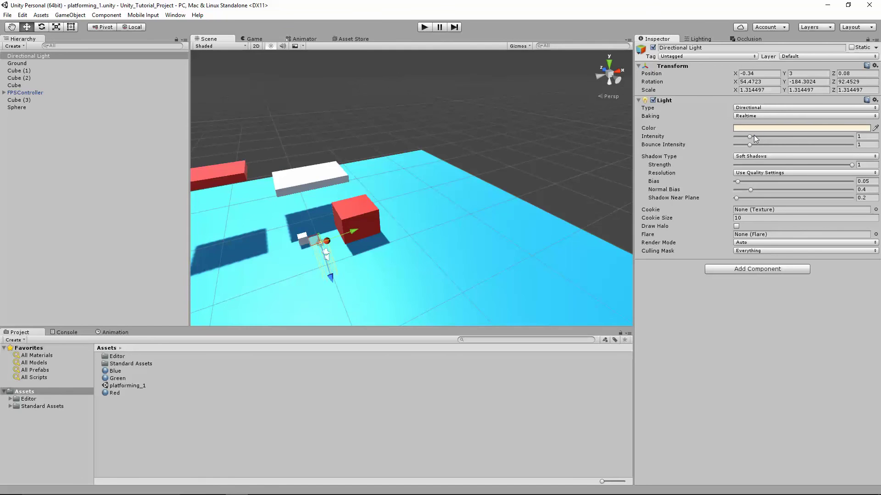
pyautogui.moveTo(754, 135)
pyautogui.mouseDown()
pyautogui.moveTo(758, 141)
pyautogui.moveTo(739, 141)
pyautogui.mouseUp()
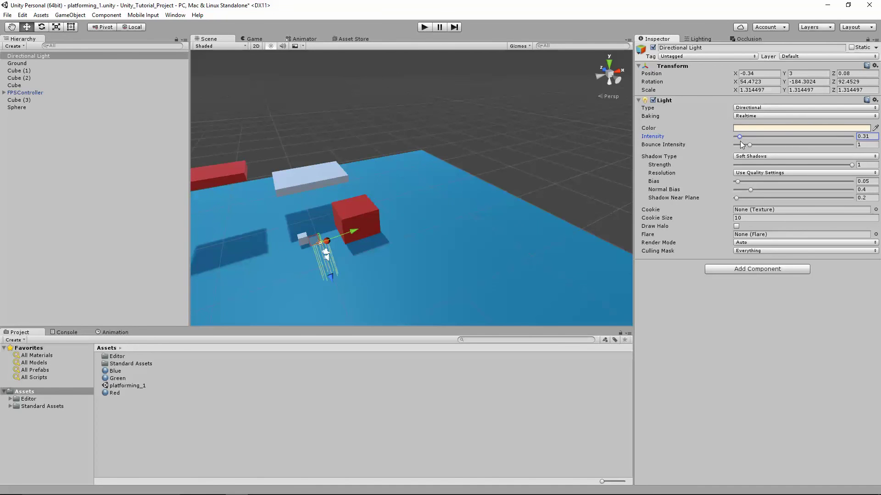
# Set the Directional Light's colour to a dark yellowish brown and view the whole level under it
pyautogui.click(755, 129)
pyautogui.moveTo(100, 89)
pyautogui.mouseDown()
pyautogui.moveTo(75, 87)
pyautogui.moveTo(90, 122)
pyautogui.moveTo(160, 112)
pyautogui.moveTo(178, 138)
pyautogui.moveTo(188, 124)
pyautogui.mouseUp()
pyautogui.click(170, 47)
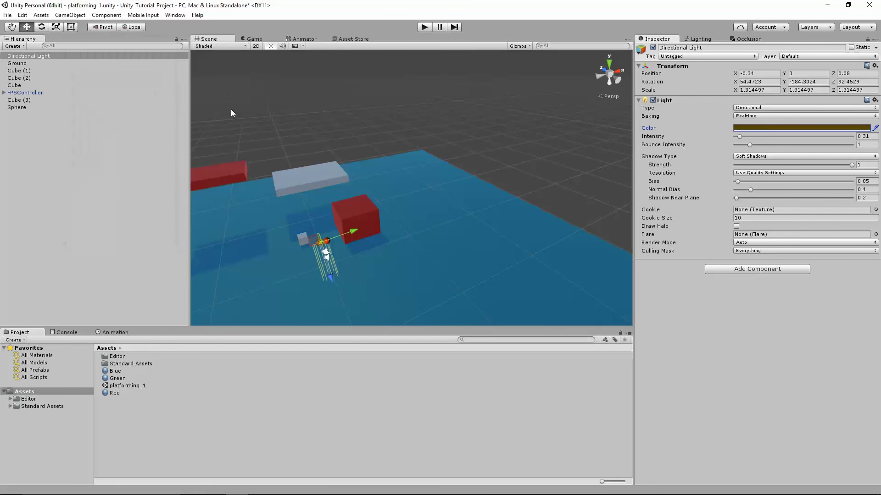
pyautogui.moveTo(231, 109); pyautogui.dragTo(546, 236, button='middle')
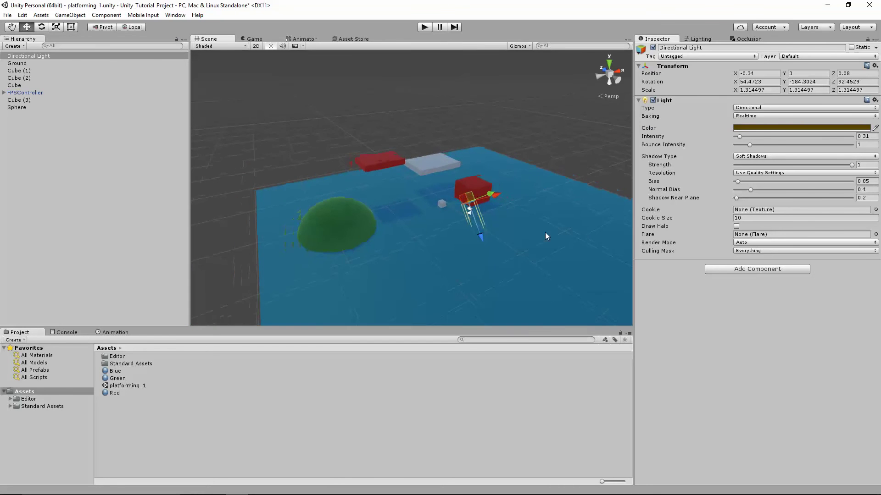
# Try Hard Shadows and No Shadows as the Directional Light's shadow type, then restore Soft Shadows
pyautogui.click(759, 156)
pyautogui.click(764, 175)
pyautogui.click(757, 157)
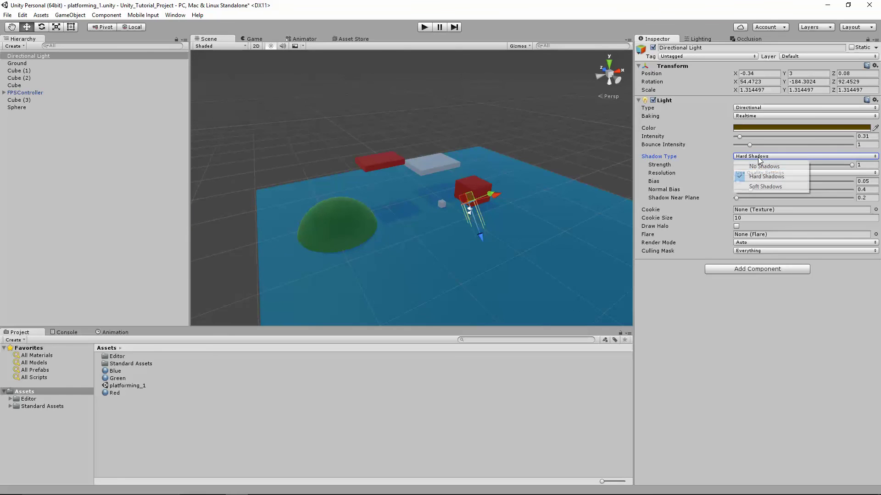
pyautogui.click(761, 167)
pyautogui.click(760, 156)
pyautogui.click(771, 187)
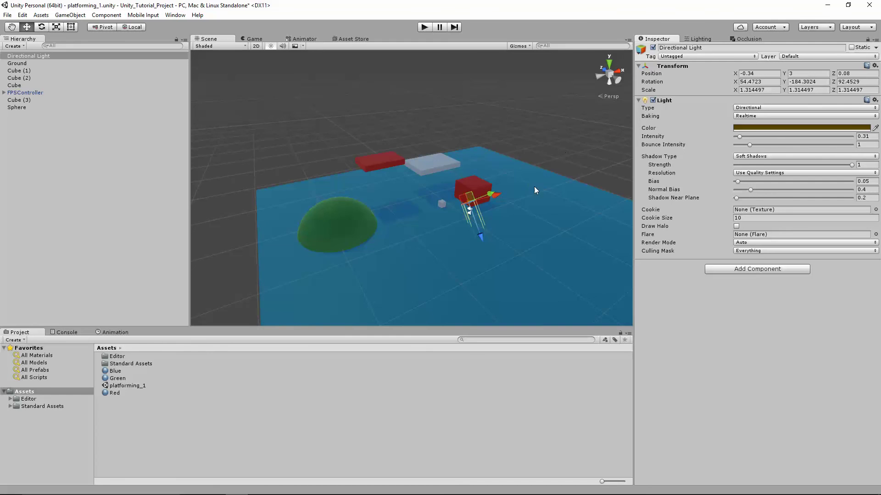
# Check the relit level from several angles and save both the scene and the project
pyautogui.moveTo(534, 188); pyautogui.dragTo(489, 136, button='right')
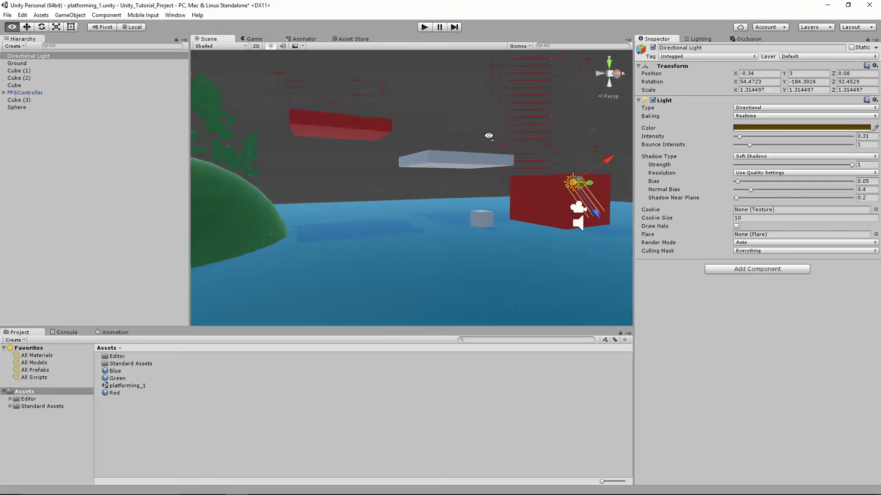
pyautogui.moveTo(489, 135); pyautogui.dragTo(352, 214, button='middle')
pyautogui.moveTo(479, 203); pyautogui.dragTo(415, 252, button='right')
pyautogui.moveTo(495, 210); pyautogui.dragTo(414, 241, button='middle')
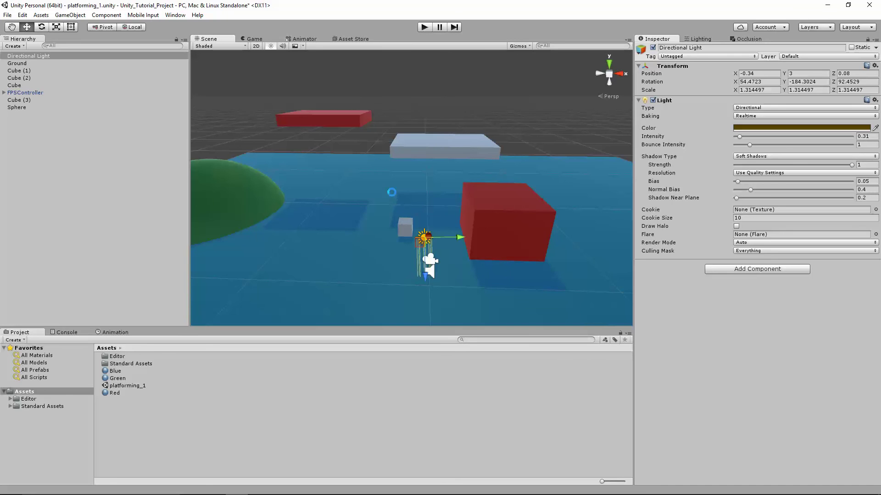
pyautogui.hotkey('ctrl', 's')
pyautogui.click(8, 15)
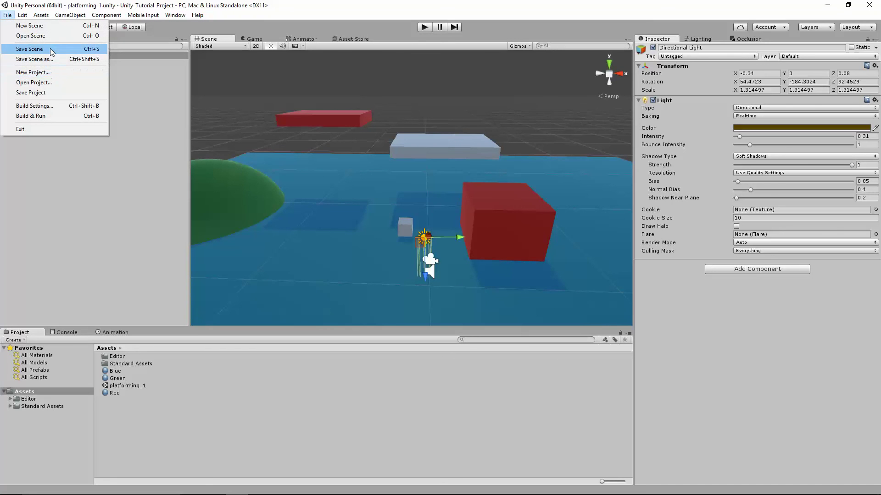
pyautogui.click(51, 92)
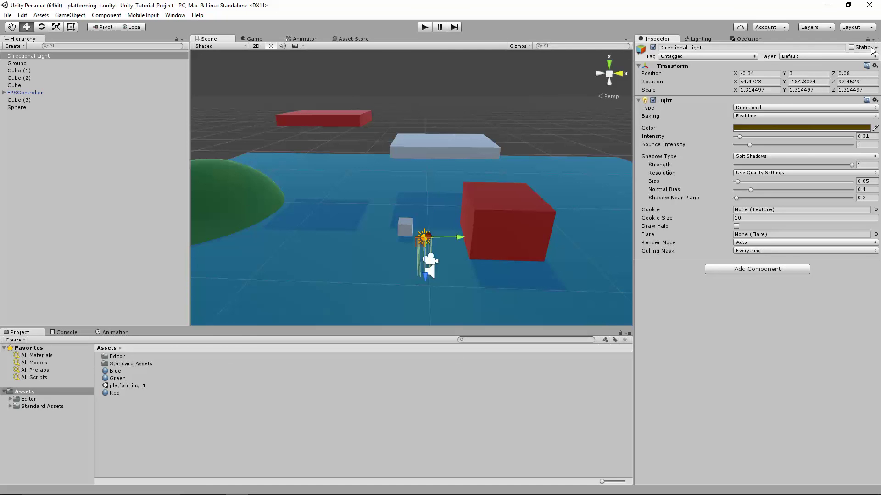
# Exit Unity and return to the desktop
pyautogui.click(7, 14)
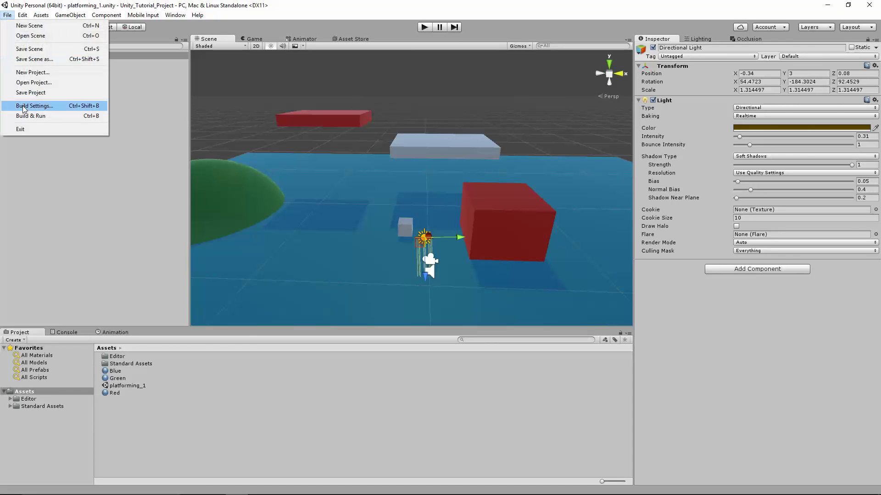
pyautogui.click(21, 130)
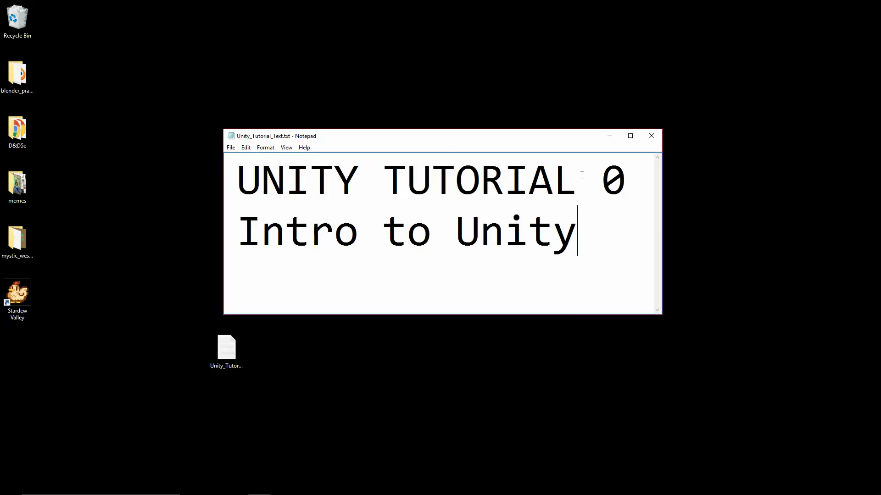
pyautogui.moveTo(443, 478)
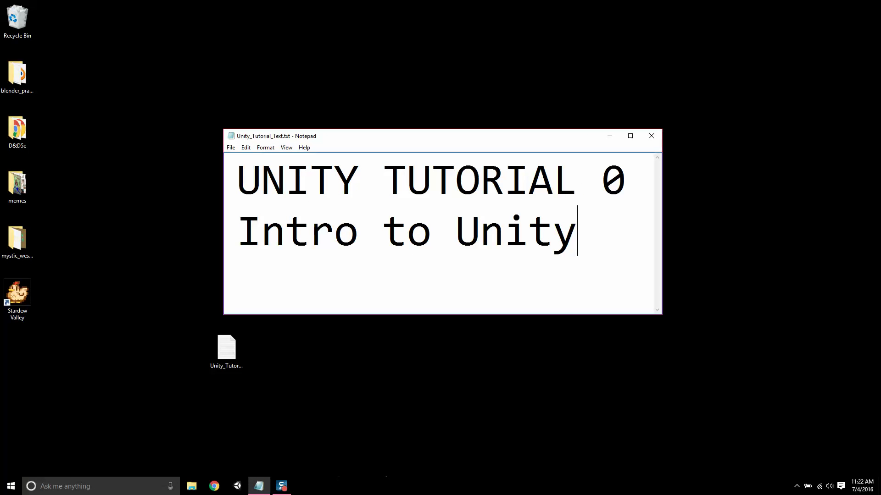